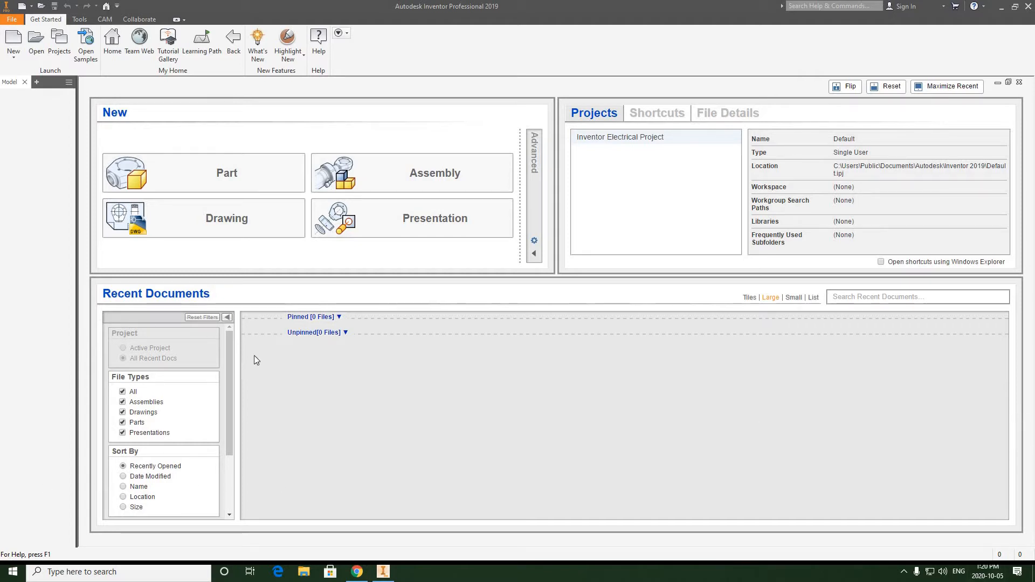
Create a new part file from the English Standard (in).ipt template.
left_click(13, 62)
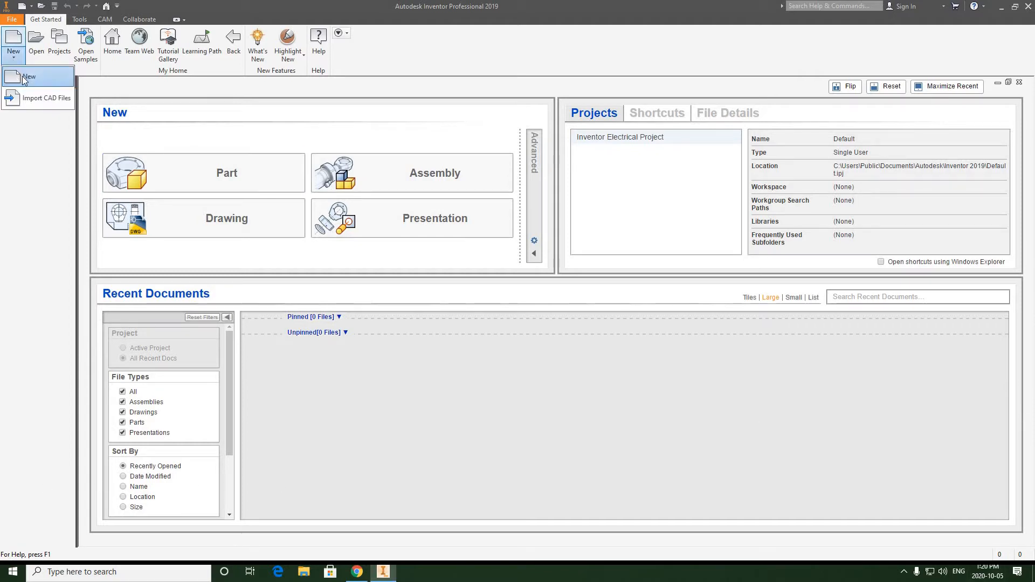
left_click(21, 71)
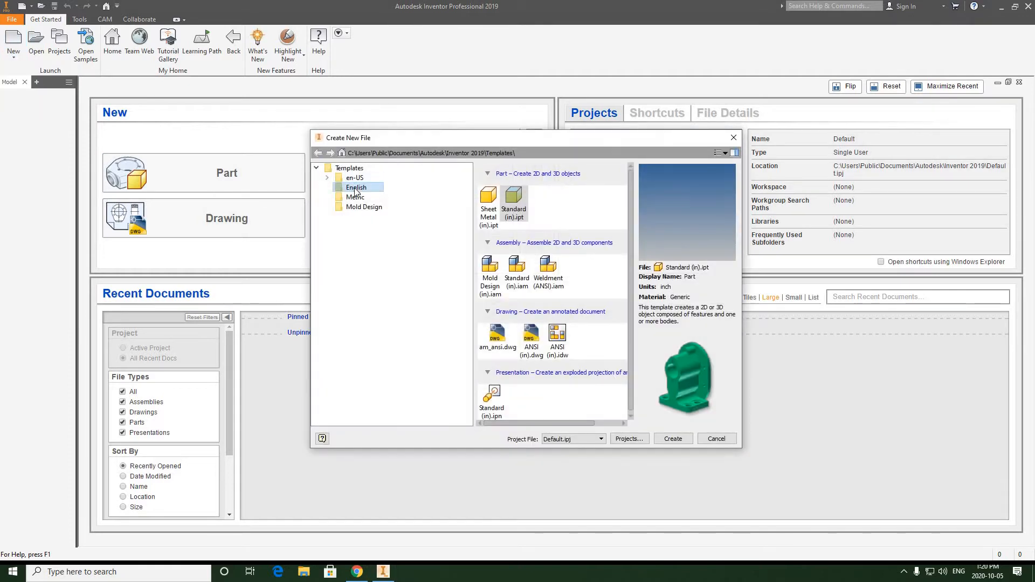
left_click(356, 188)
left_click(516, 200)
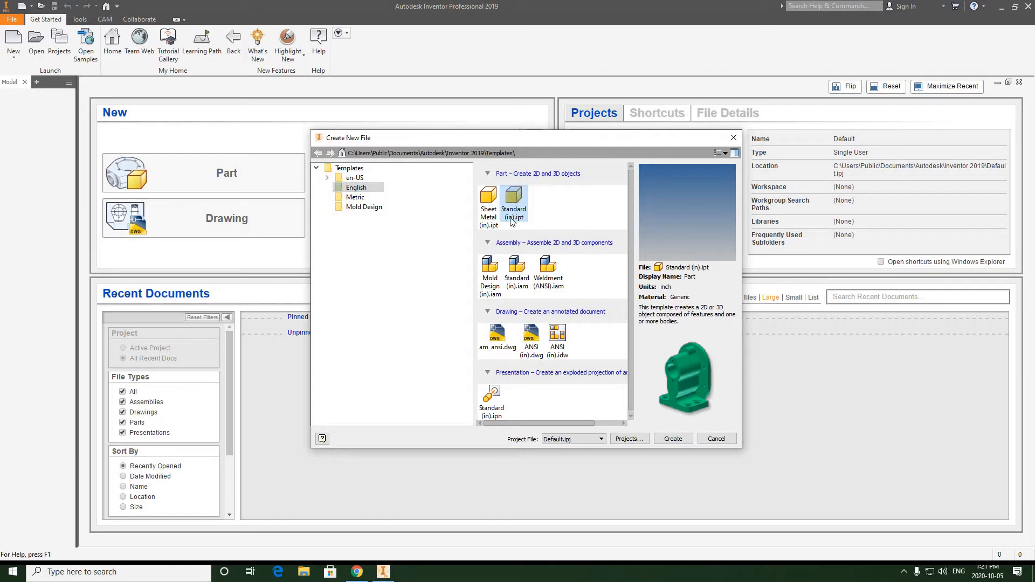
left_click(673, 440)
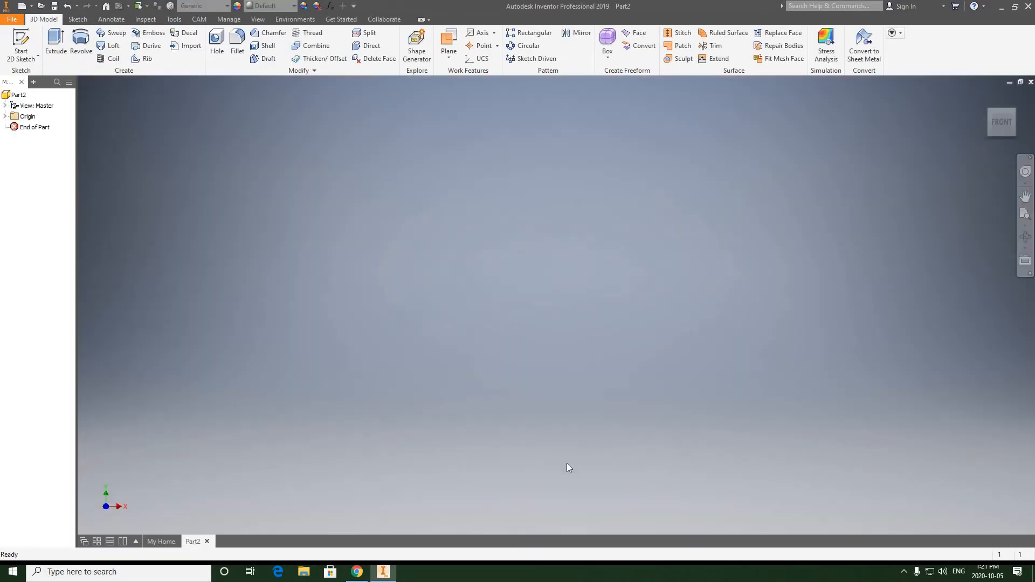
Switch to Chrome, open the BEVEL WASHER - VEE PULLEY document and rotate it clockwise to examine the Bevel Washer drawing's dimensions.
left_click(358, 572)
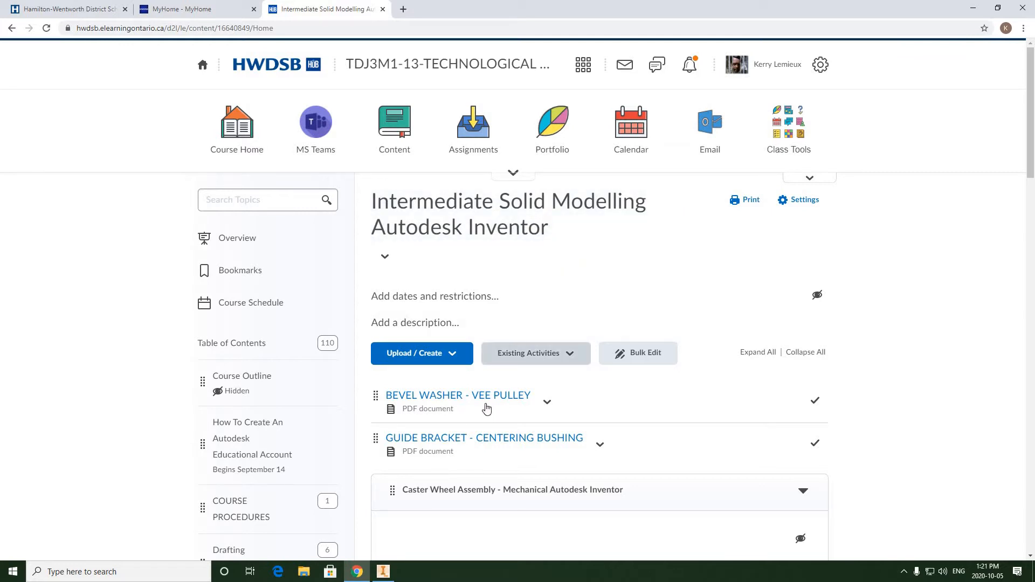
left_click(437, 399)
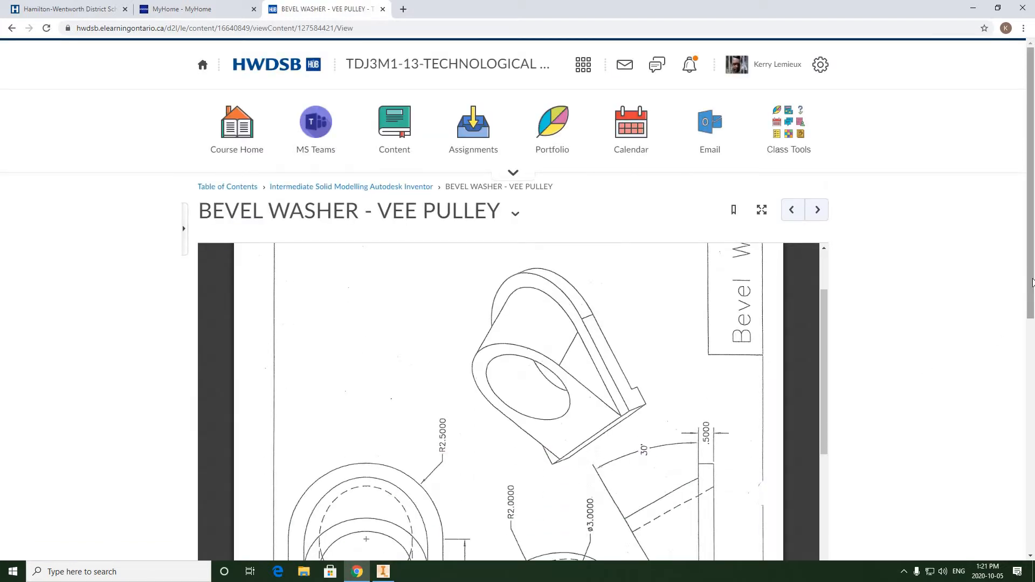
scroll(1033, 322, "down", 4)
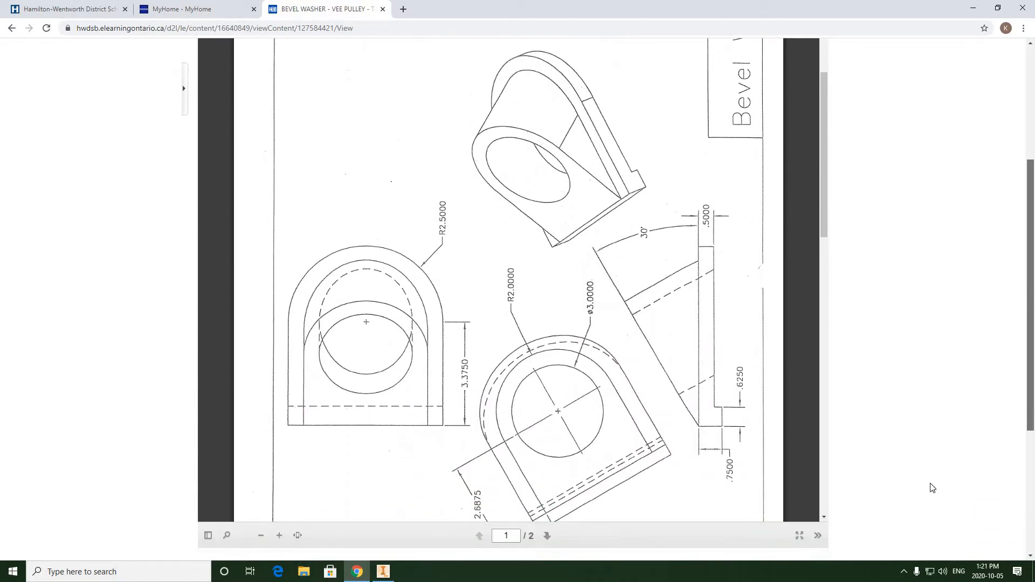
left_click(817, 536)
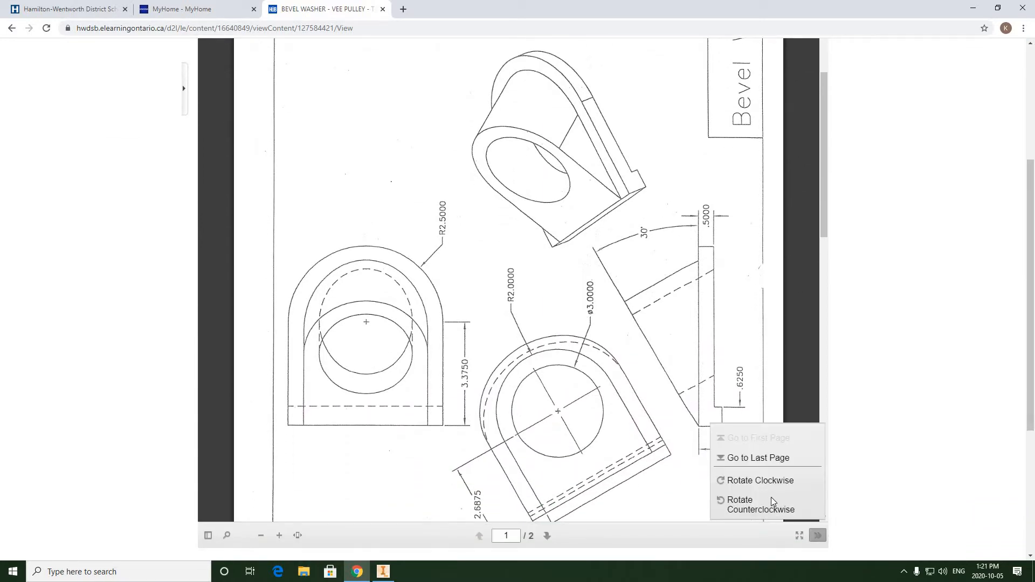
left_click(744, 480)
left_click(720, 214)
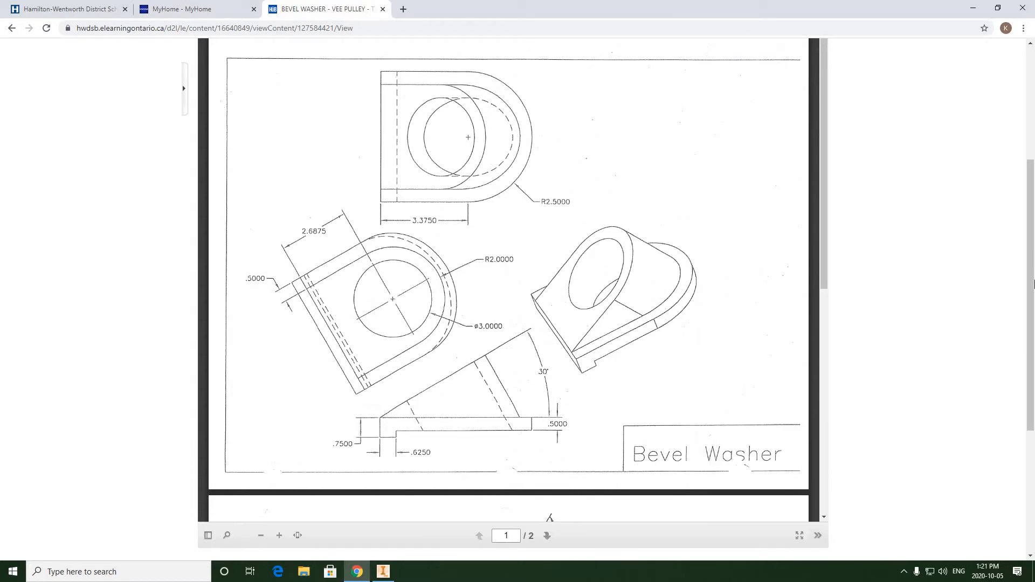
left_click_drag(1032, 284, 1027, 276)
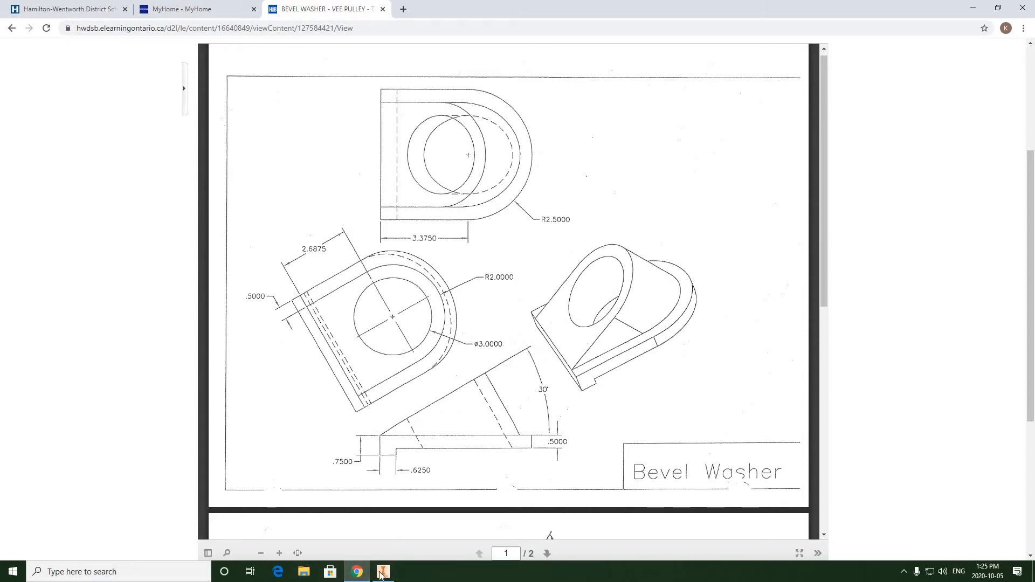
Switch back to Inventor and start a 2D sketch on the front XY plane.
left_click(385, 575)
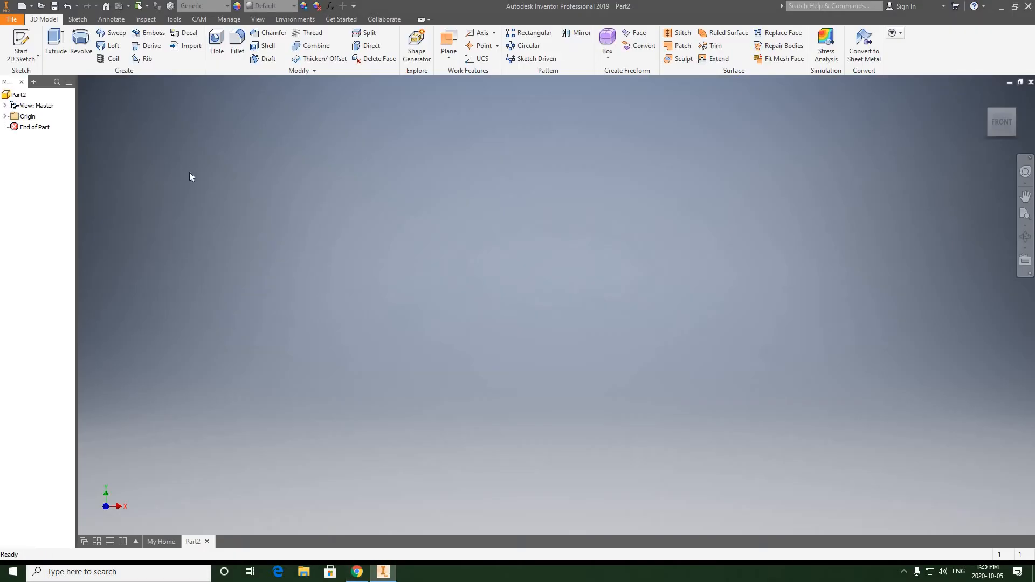
left_click(22, 57)
left_click(33, 77)
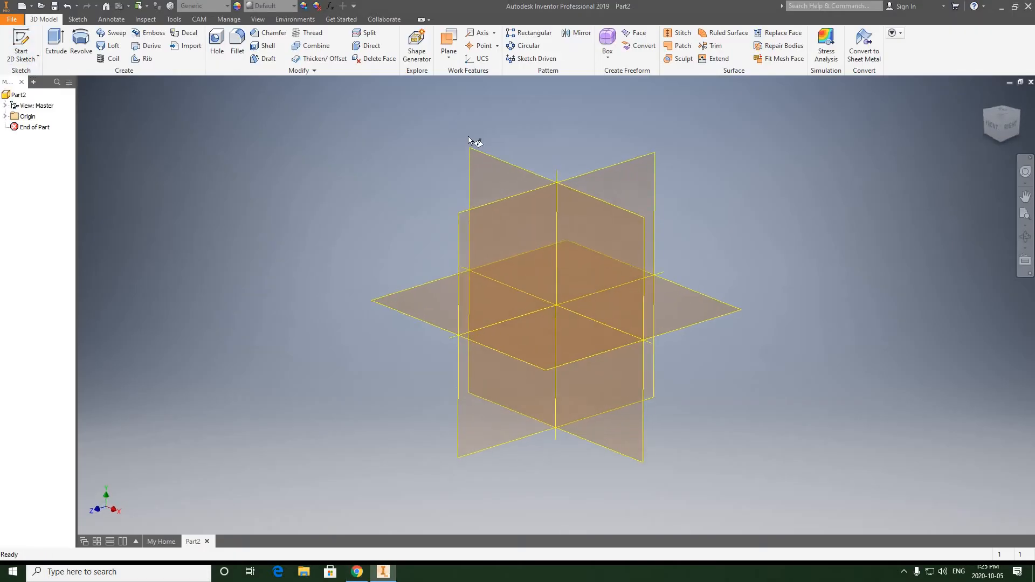
left_click(501, 160)
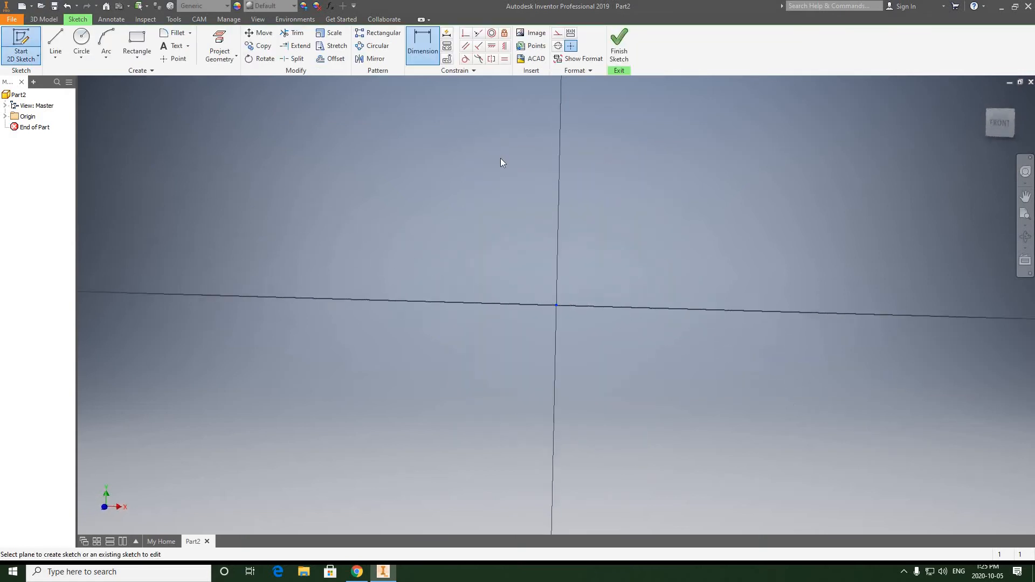
Draw a vertical line about 0.66 in up from the origin, continued by a horizontal line about 3.18 in long from its upper end.
mouse_move(487, 228)
middle_mouse_down()
mouse_move(426, 254)
mouse_move(357, 306)
middle_mouse_up()
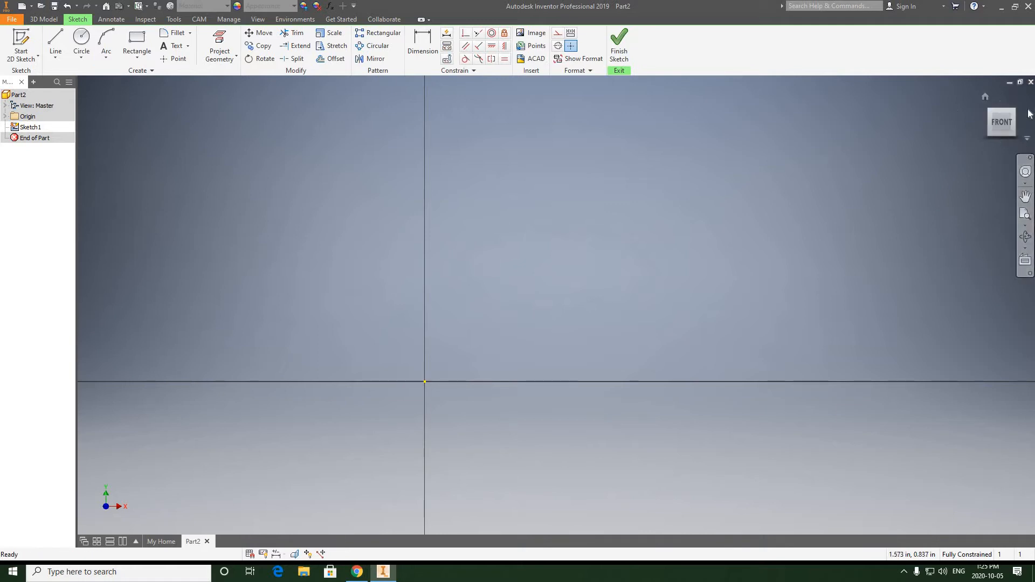
left_click(56, 42)
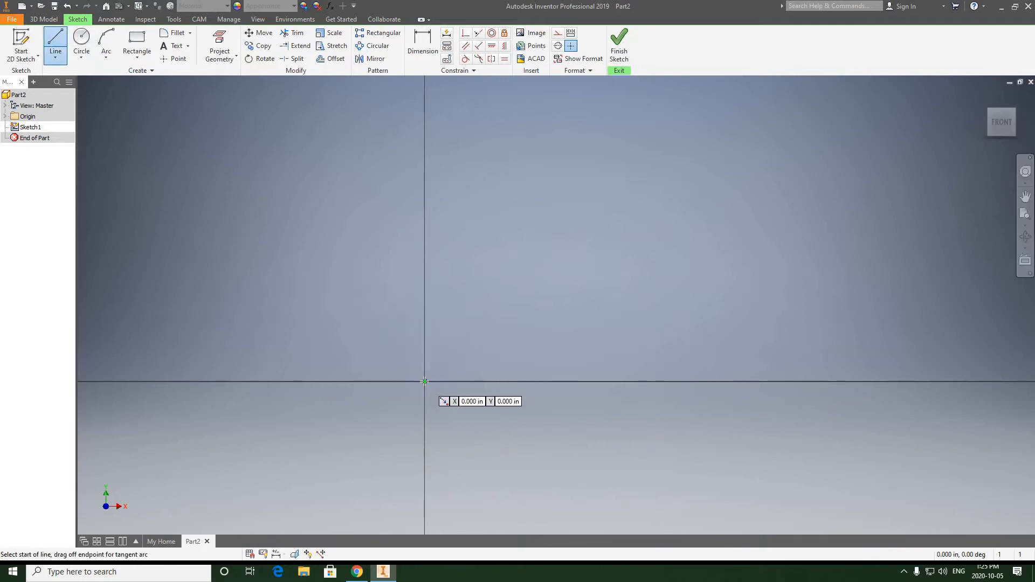
left_click(424, 381)
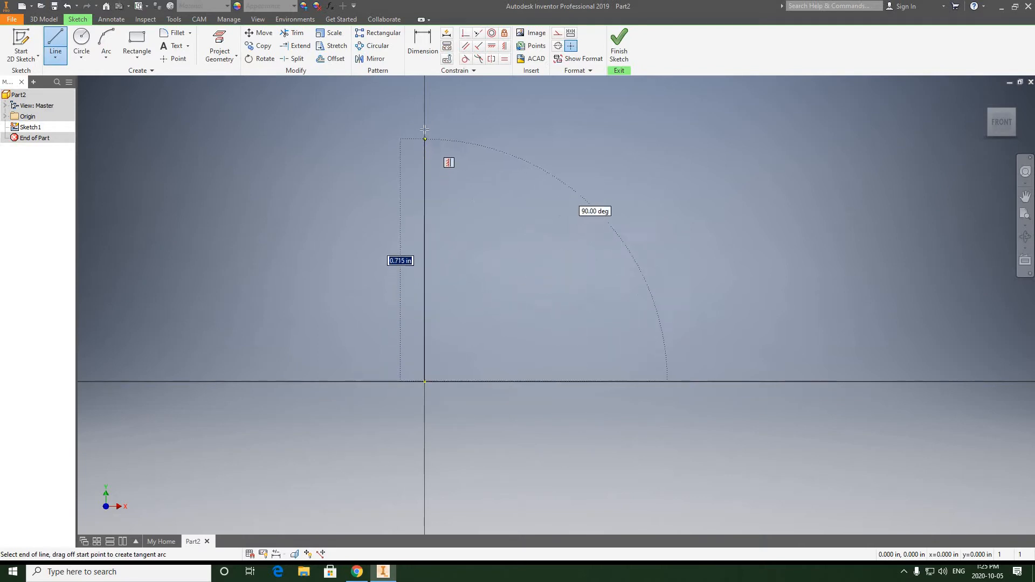
left_click(425, 158)
scroll(527, 182, "up", 4)
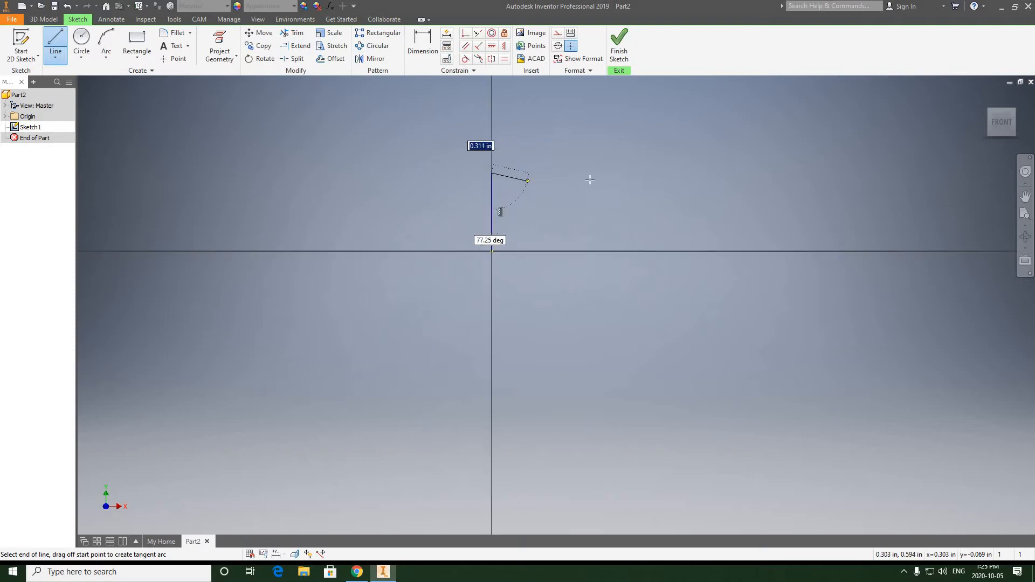
middle_click_drag(589, 176, 334, 250)
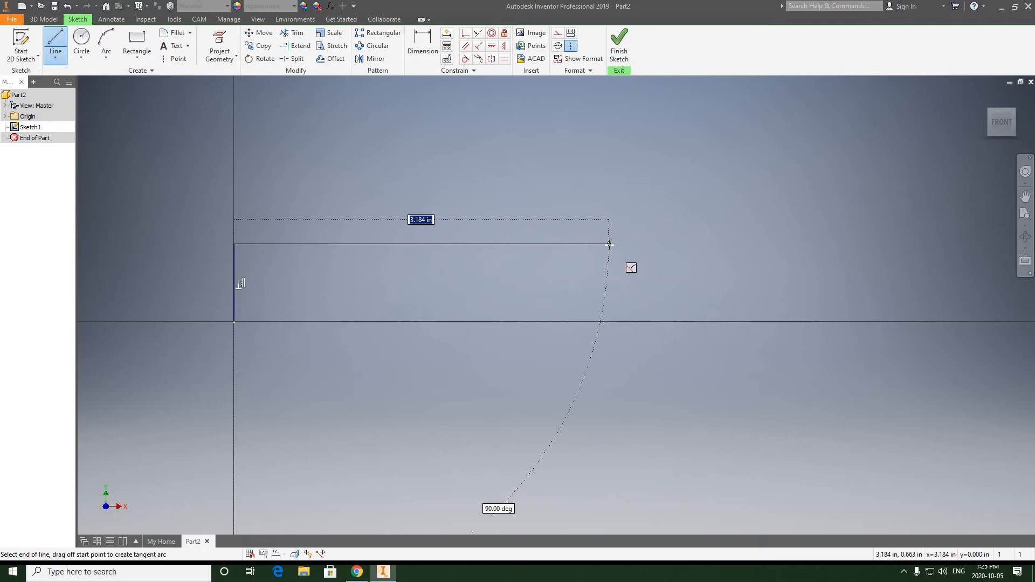
left_click(609, 244)
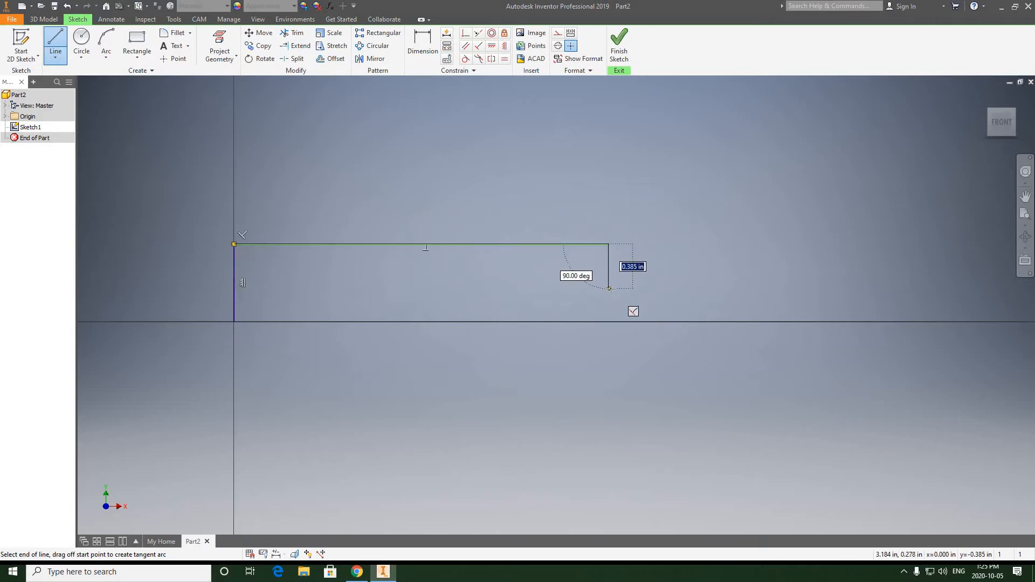
Close the stepped profile back to the origin with an end edge about 0.385 in high and a foot about 0.36 in wide by 0.28 in high.
left_click(609, 289)
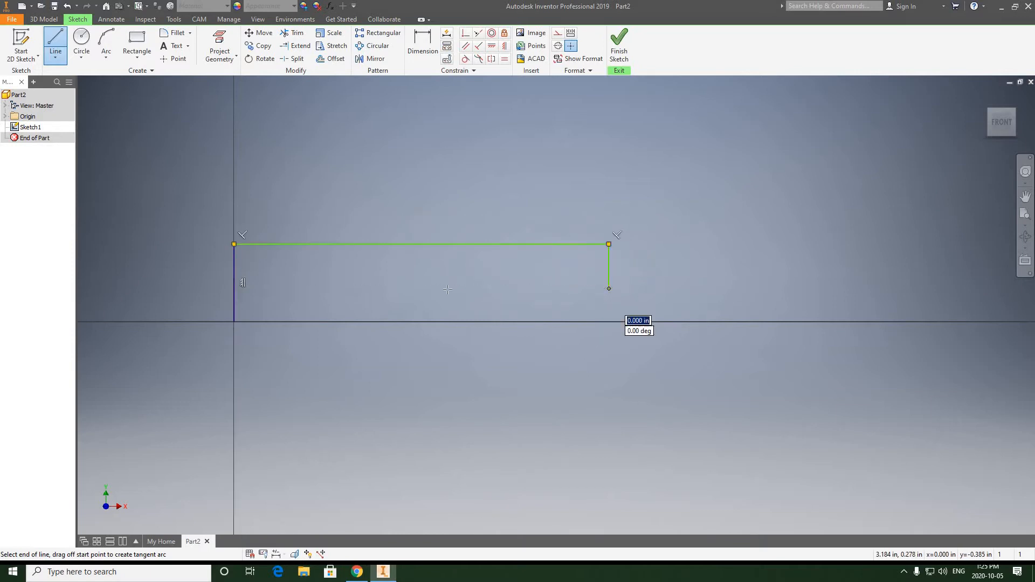
left_click(276, 289)
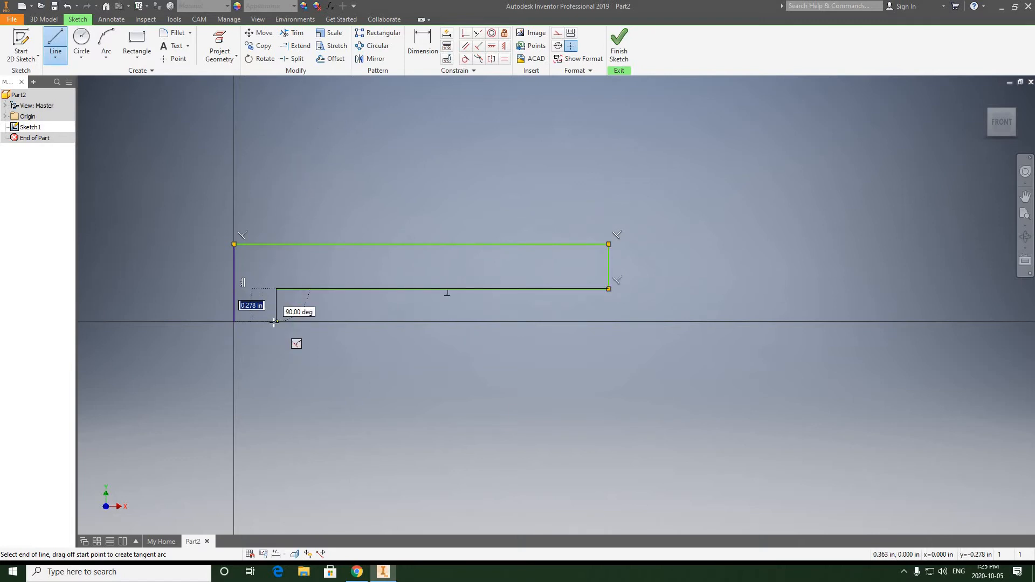
left_click(276, 322)
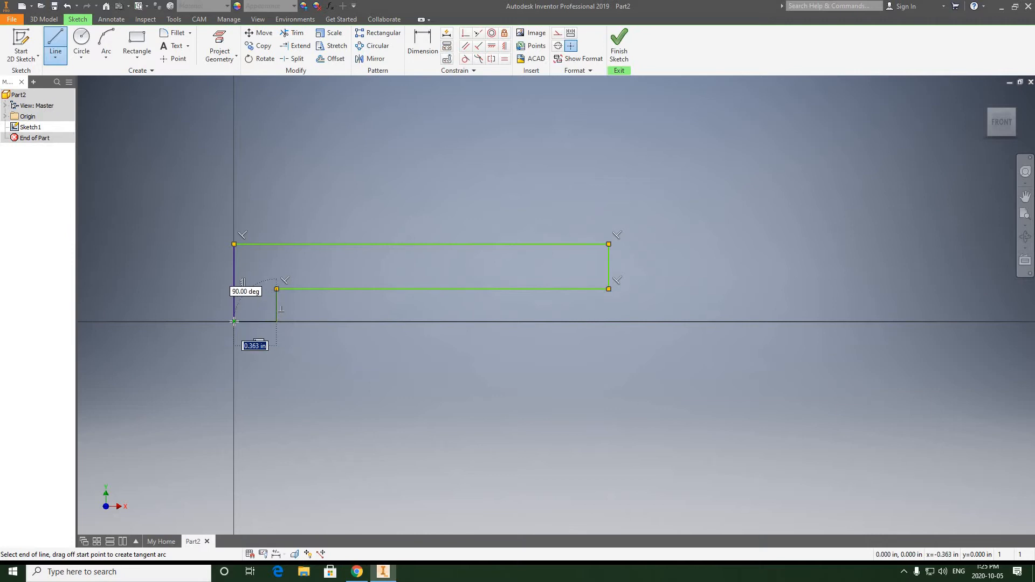
left_click(234, 322)
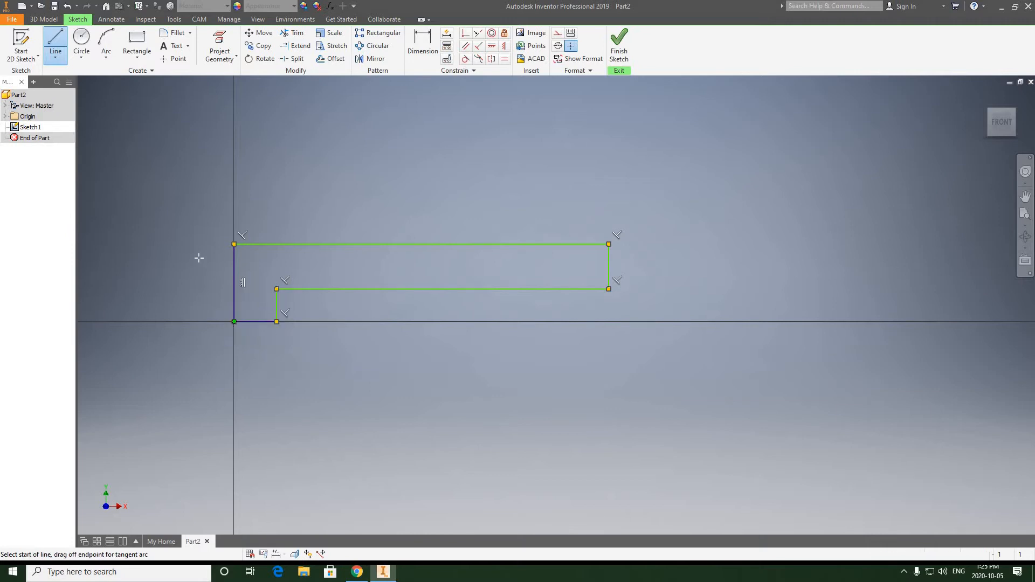
right_click(292, 189)
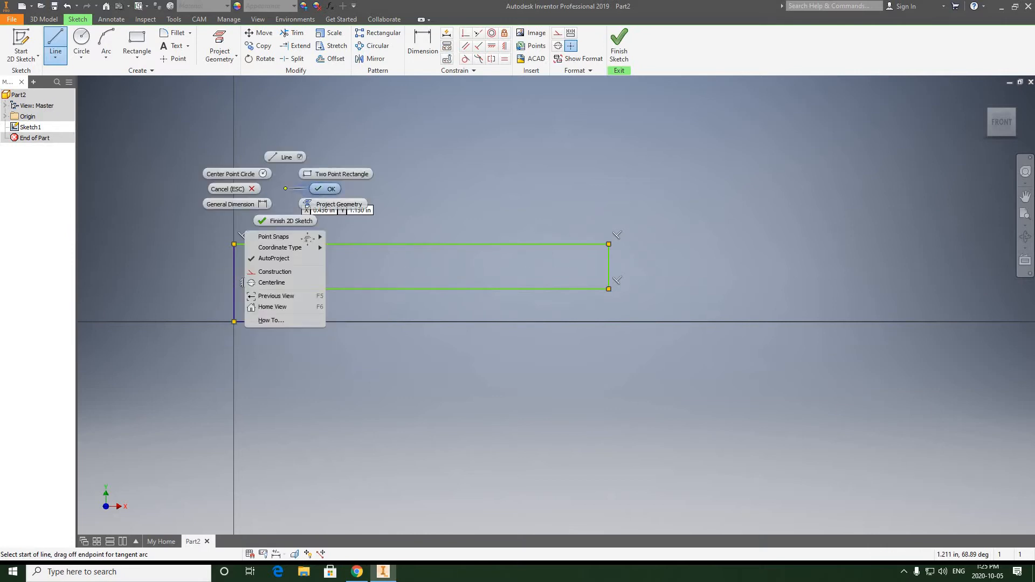
left_click(318, 189)
Dimension the vertical edge at the origin as the profile's full height and set it to .75 in.
middle_click_drag(346, 272, 359, 273)
scroll(358, 273, "up", 3)
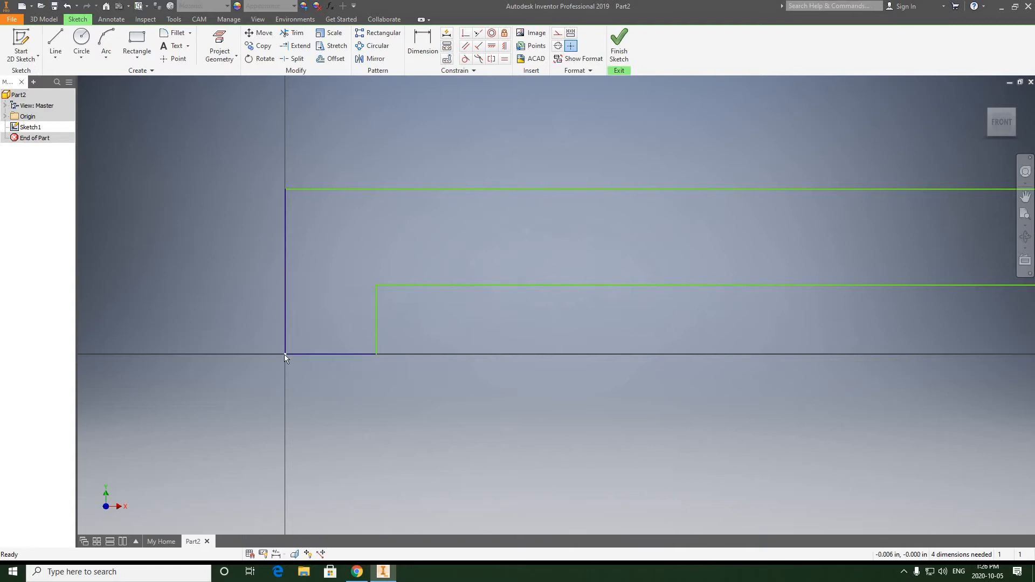
middle_click_drag(319, 273, 303, 286)
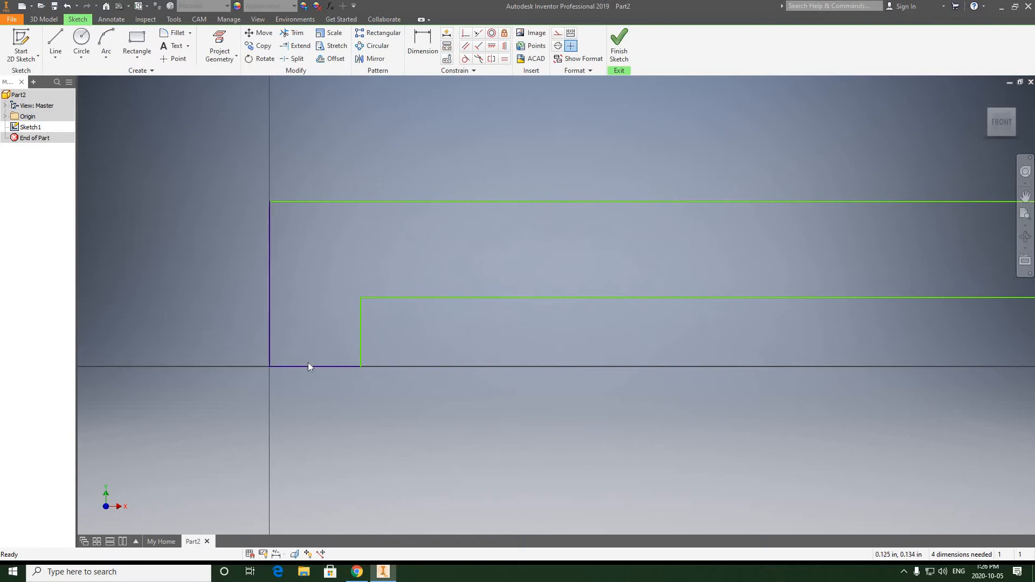
scroll(307, 292, "down", 3)
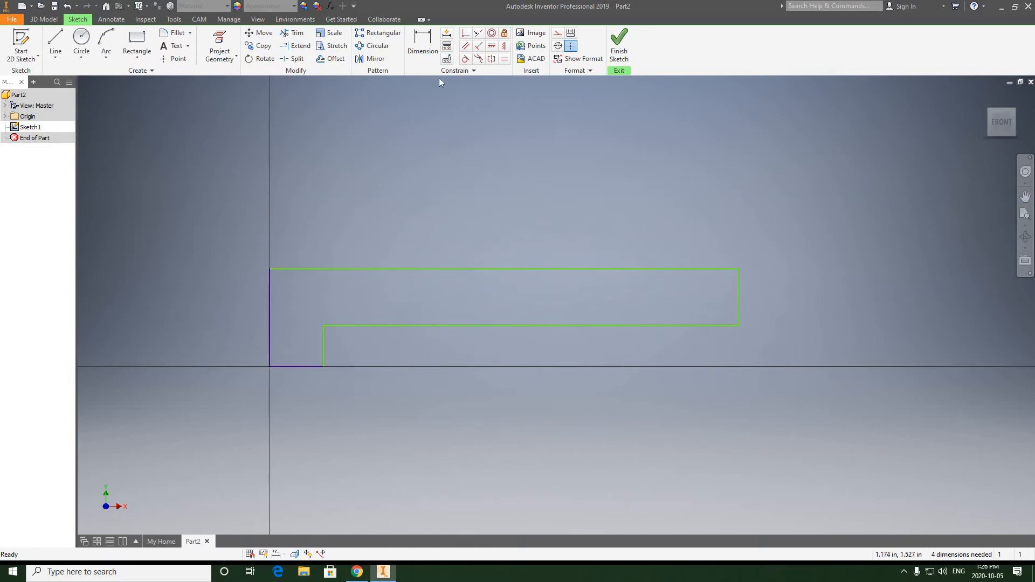
left_click(422, 50)
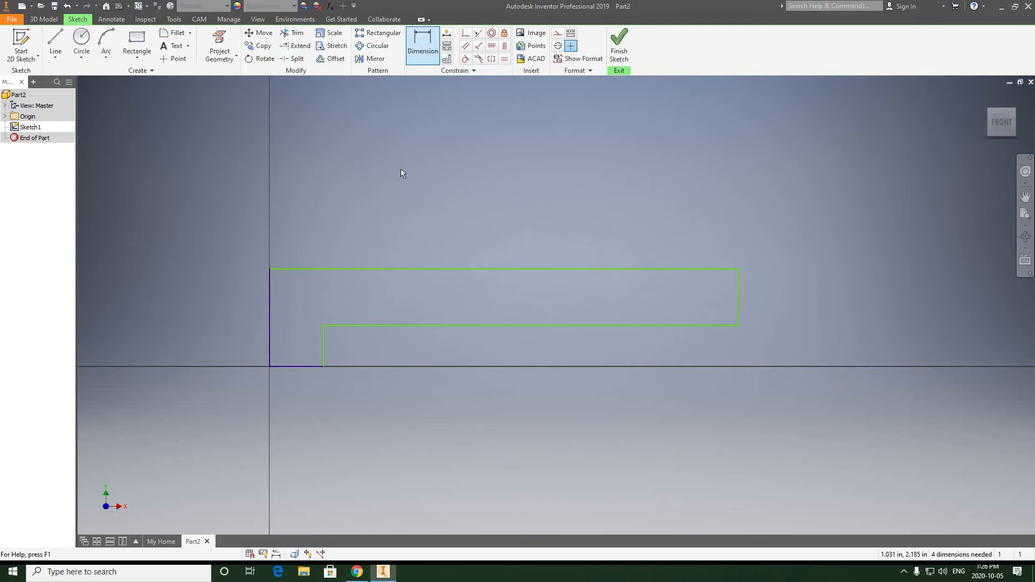
middle_click_drag(409, 201, 466, 172)
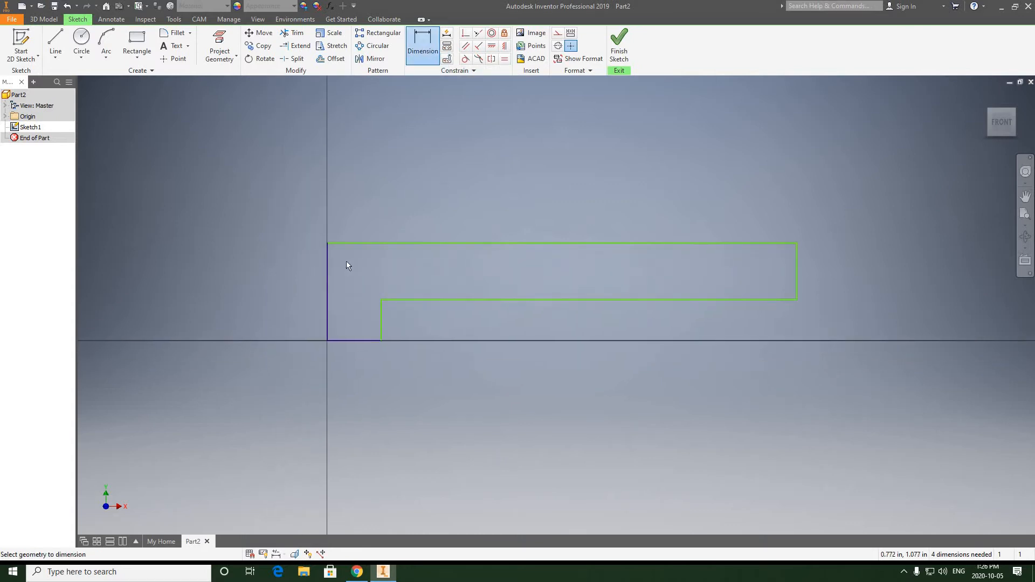
left_click(327, 274)
left_click(276, 285)
type(".75")
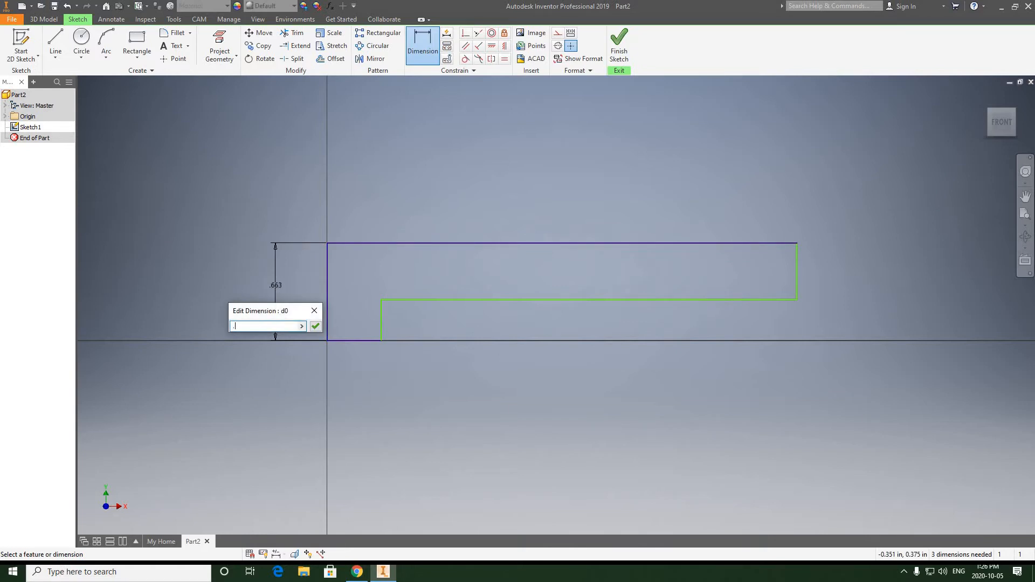
left_click(315, 326)
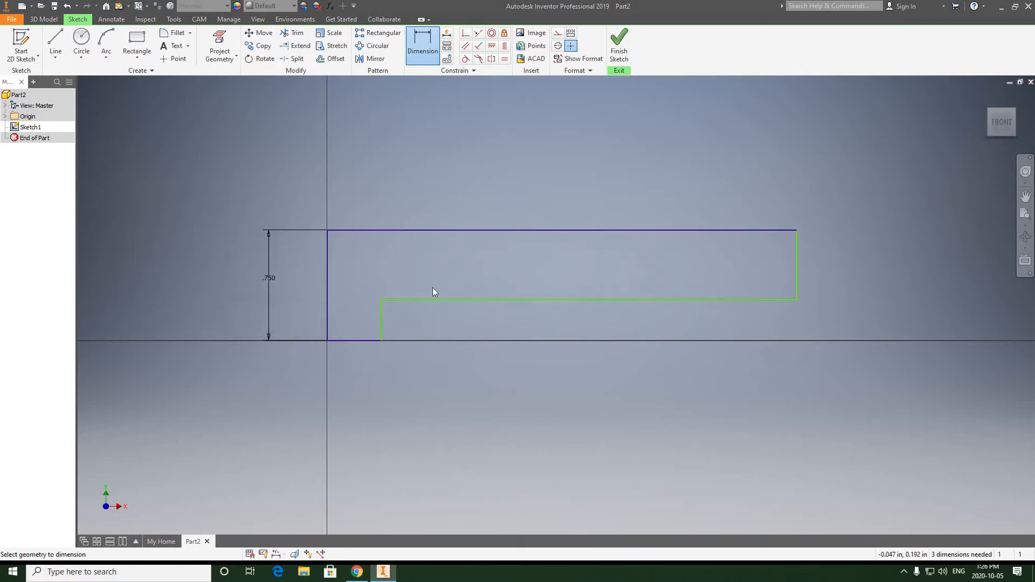
Dimension the short vertical edge at the profile's far end and set it to .5 in.
left_click(603, 280)
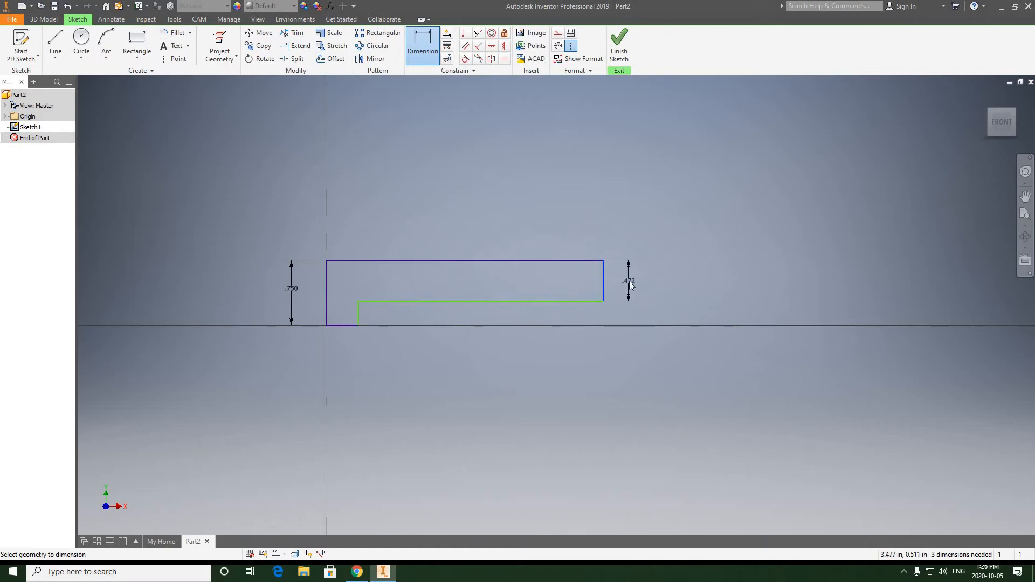
left_click(629, 280)
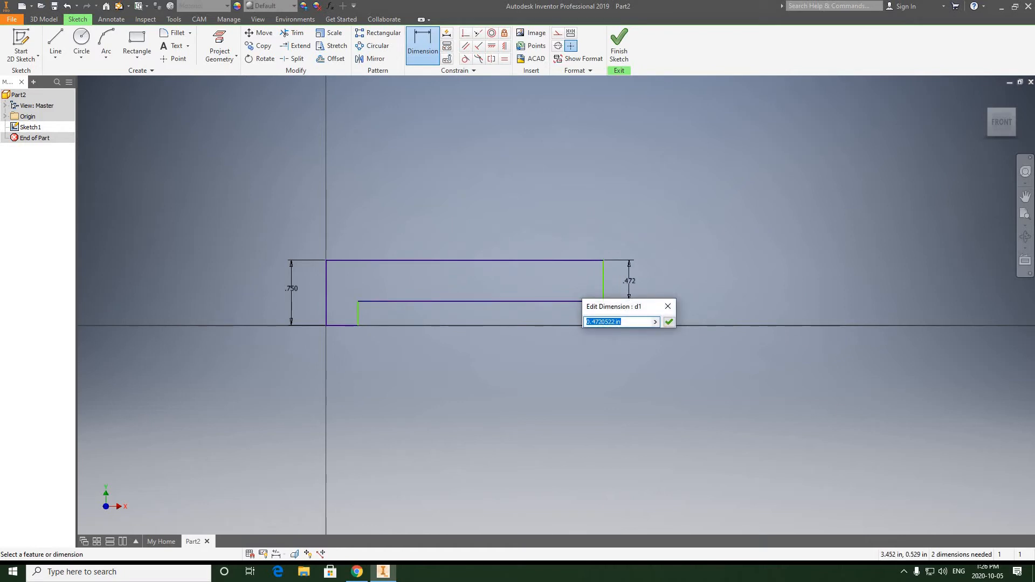
type(".5")
key("Return")
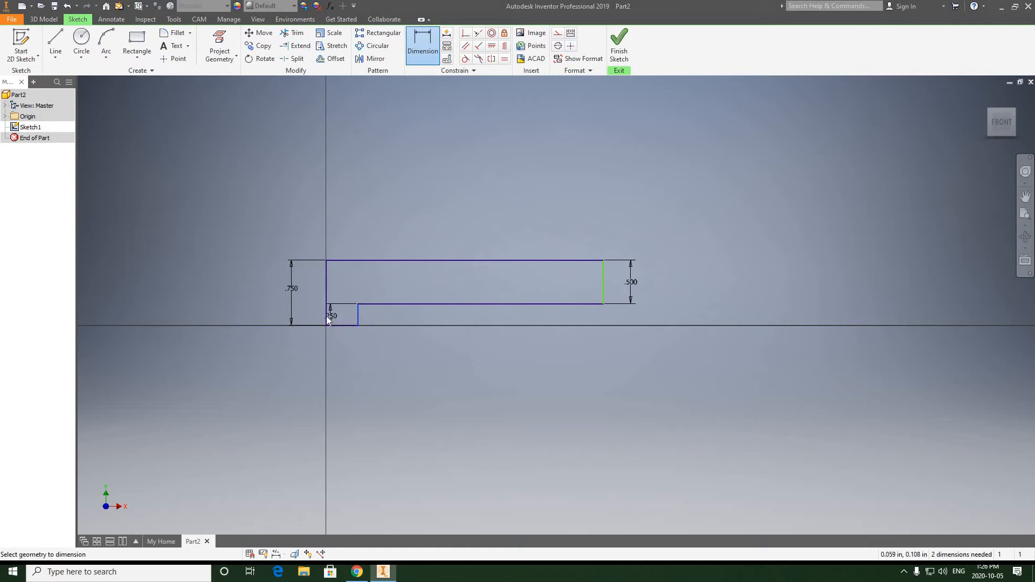
Dimension the width of the foot at the origin and set it to .625 in.
left_click(337, 347)
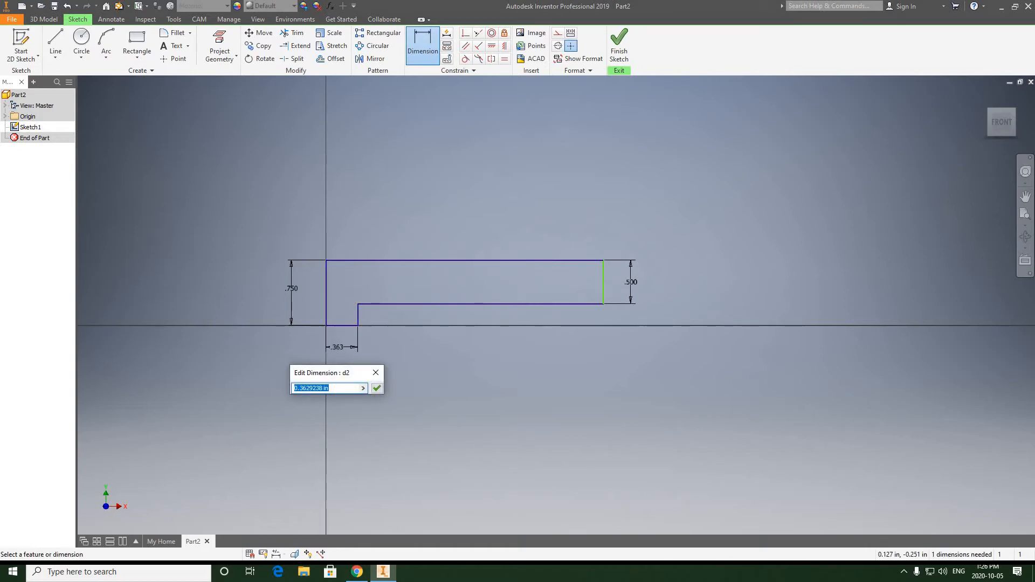
type(".625")
left_click(376, 388)
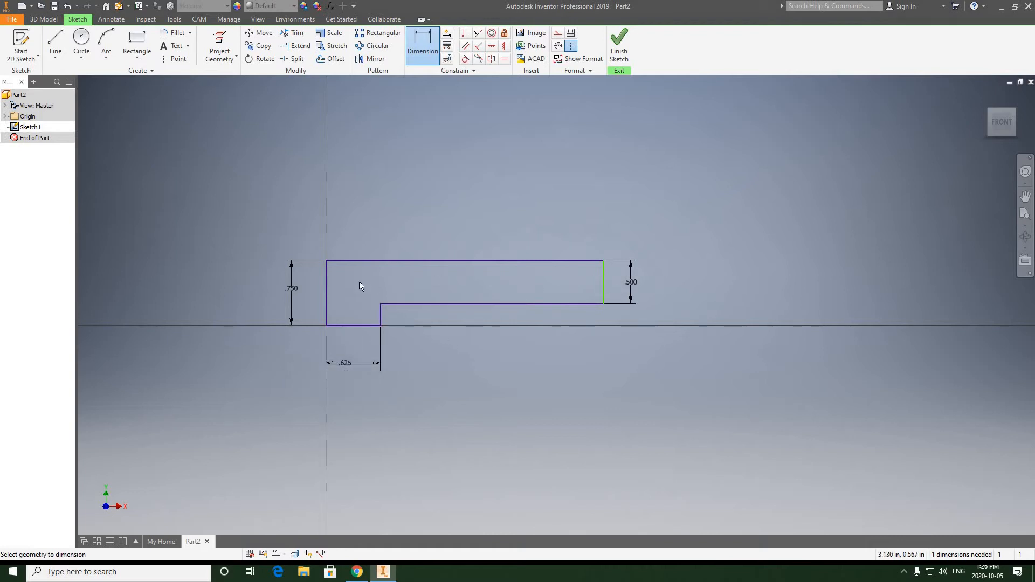
Dimension the profile's overall length between its two end edges and set it to 3.375+2.5 in.
left_click(325, 284)
left_click(602, 289)
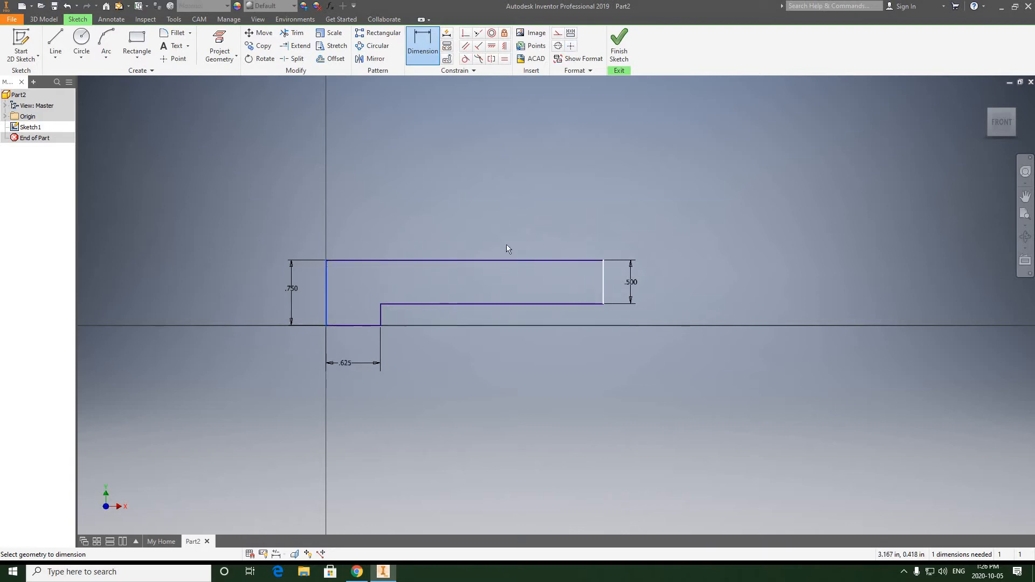
left_click(481, 220)
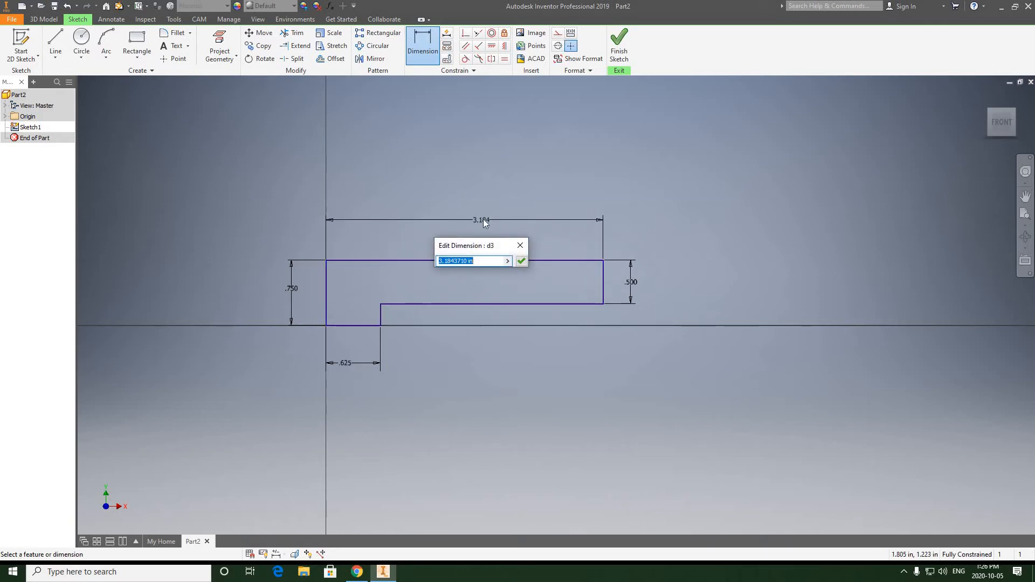
type("3.375+")
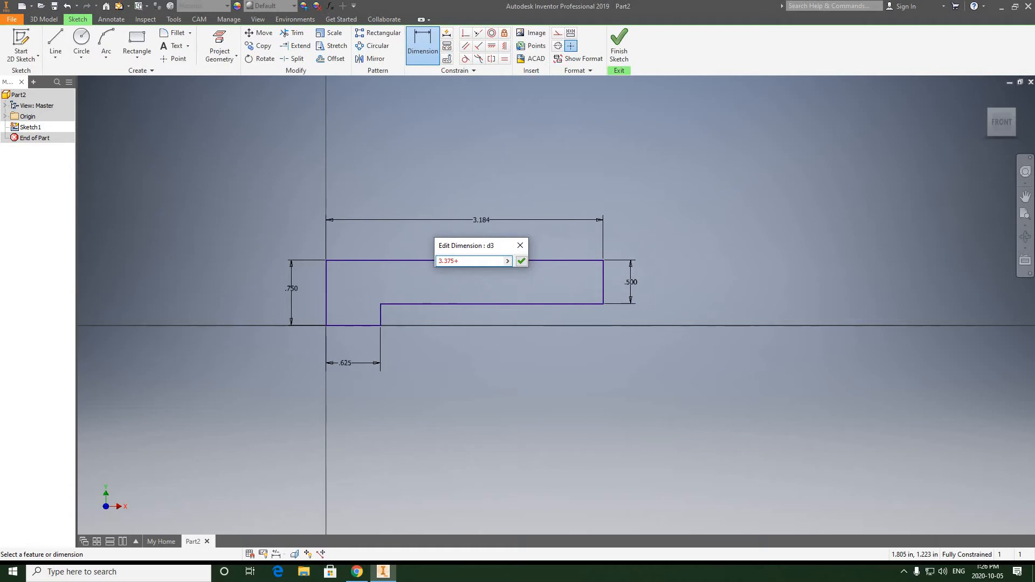
type("2.5")
left_click(522, 262)
scroll(538, 268, "down", 5)
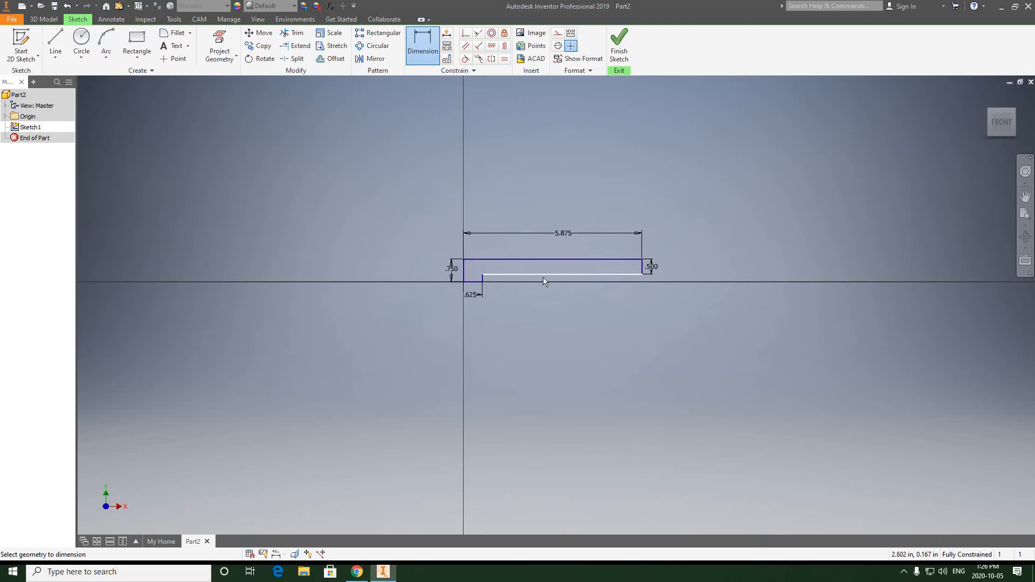
scroll(542, 277, "up", 3)
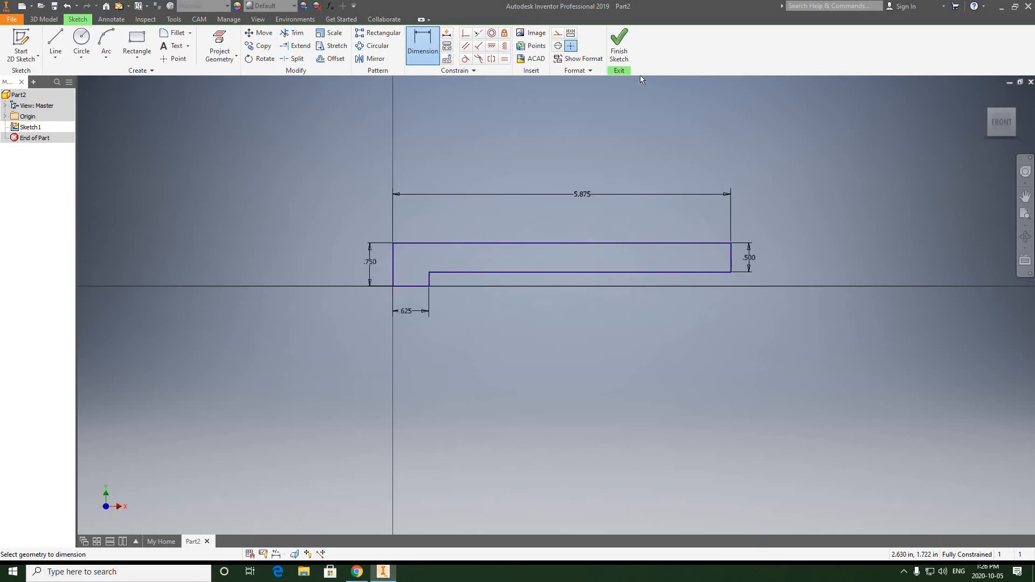
Finish the sketch and extrude the stepped profile by a distance of 2.5*2 in.
left_click(619, 46)
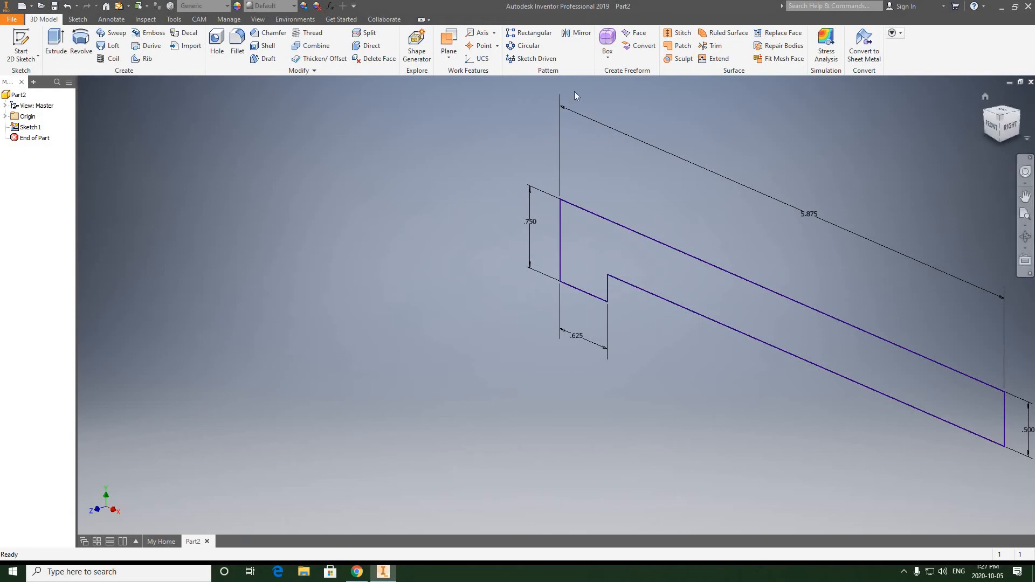
left_click(56, 45)
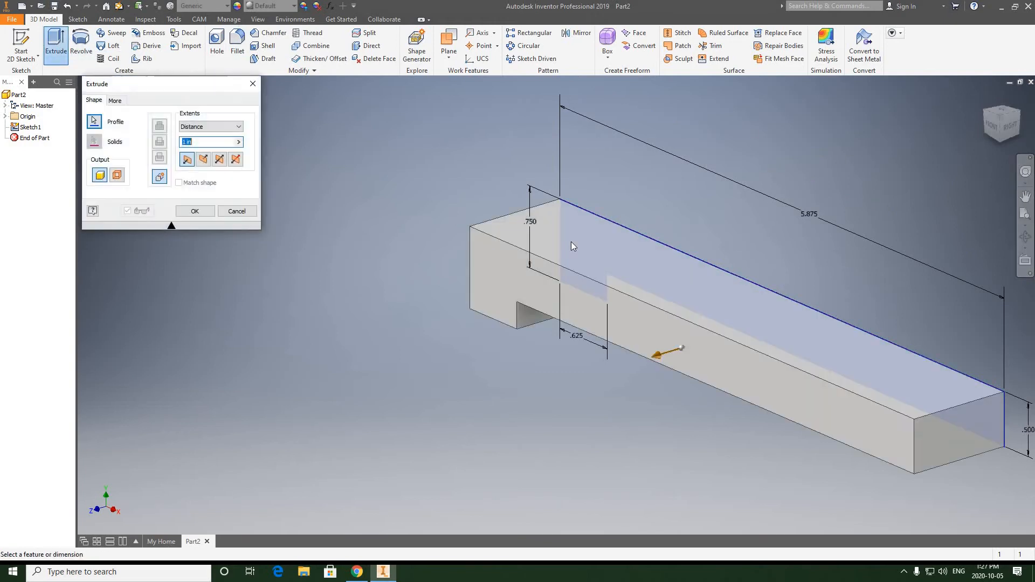
middle_click_drag(506, 224, 448, 206)
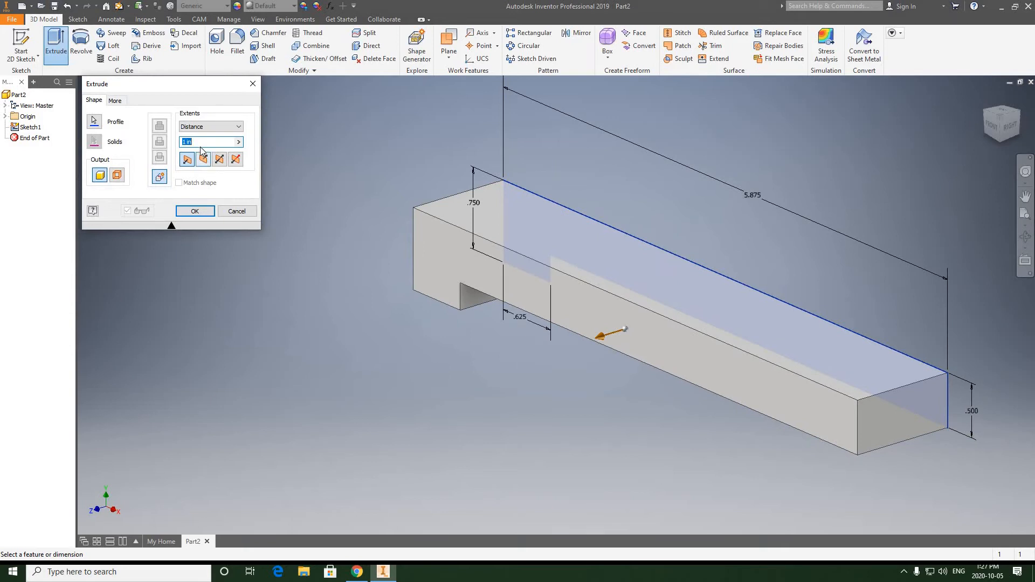
type("2.")
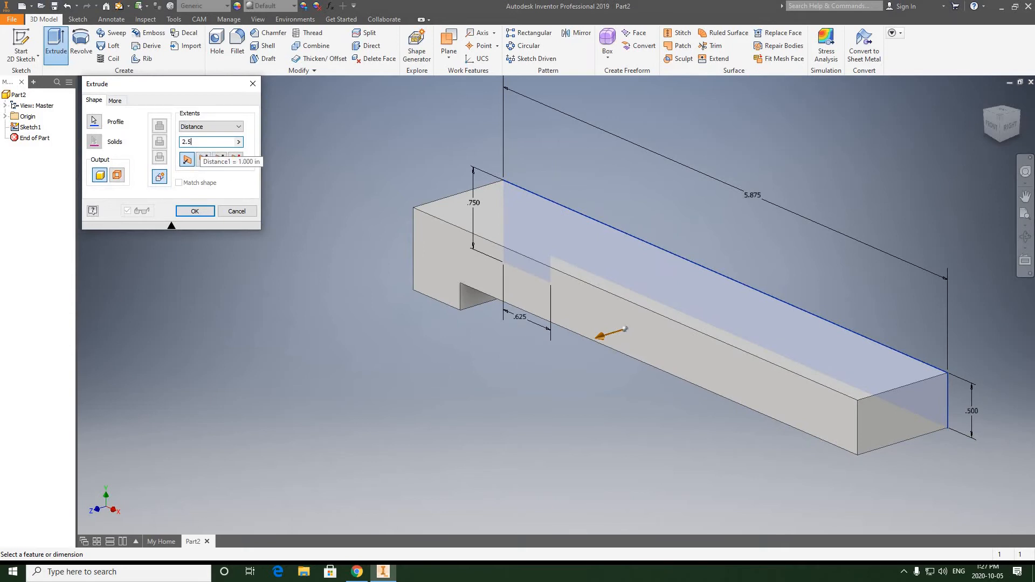
type("5")
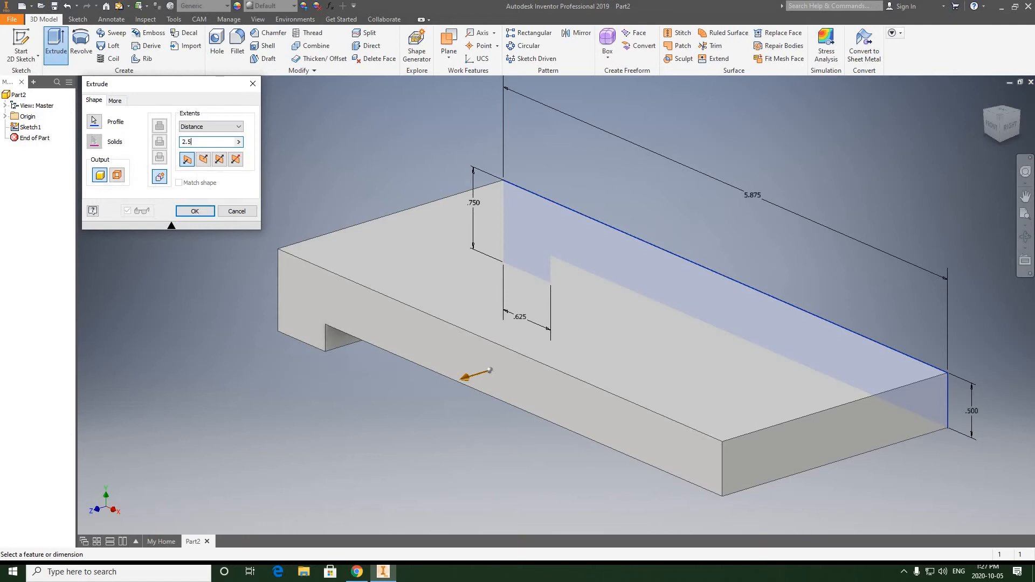
type("\"")
type("2")
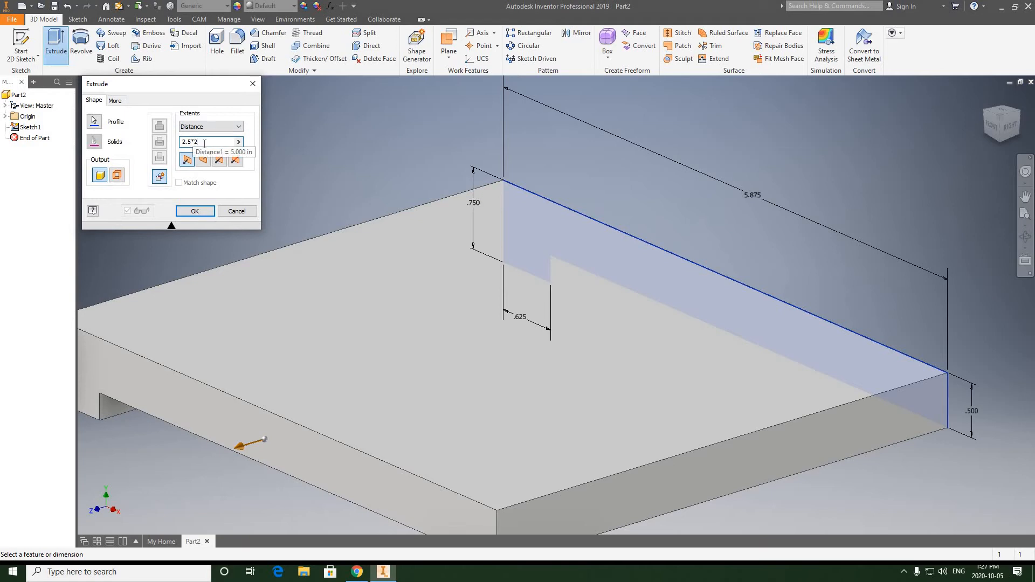
left_click(195, 211)
Start an Angle to Plane around Edge work plane from the full-height end face, hinged on that face's upper edge.
middle_click_drag(553, 203, 553, 200)
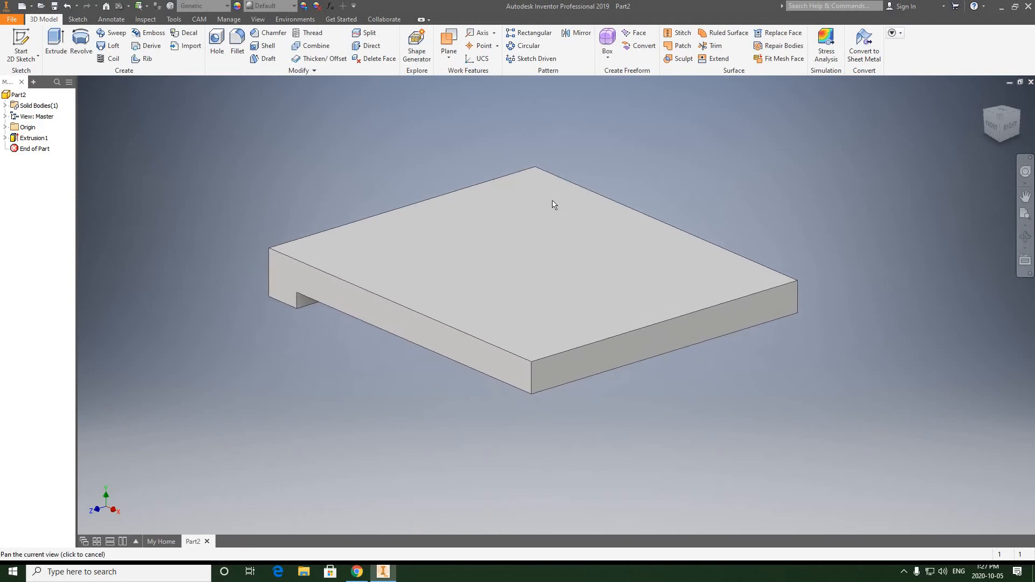
left_click(1025, 239)
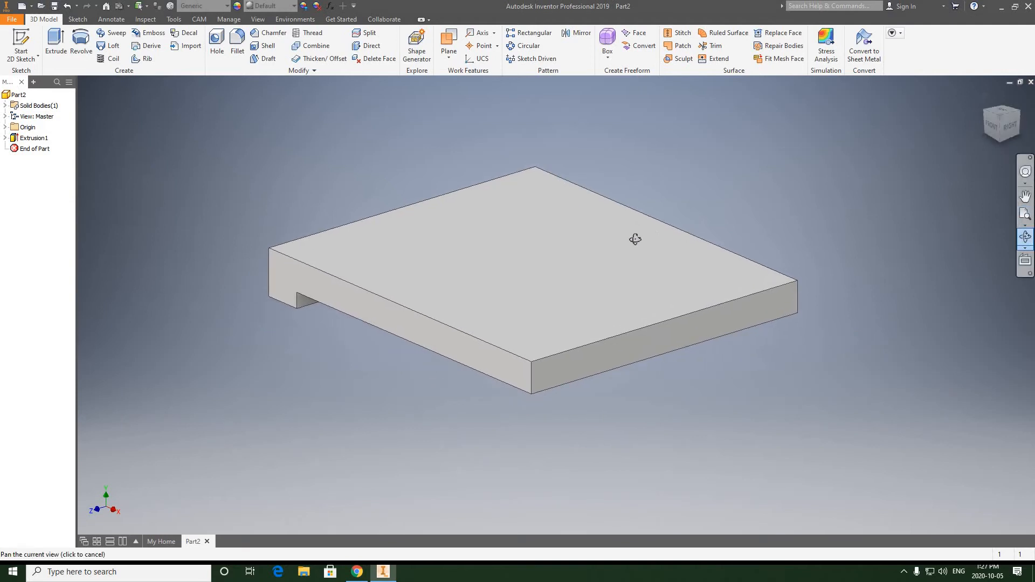
left_click_drag(605, 243, 784, 315)
left_click(994, 132)
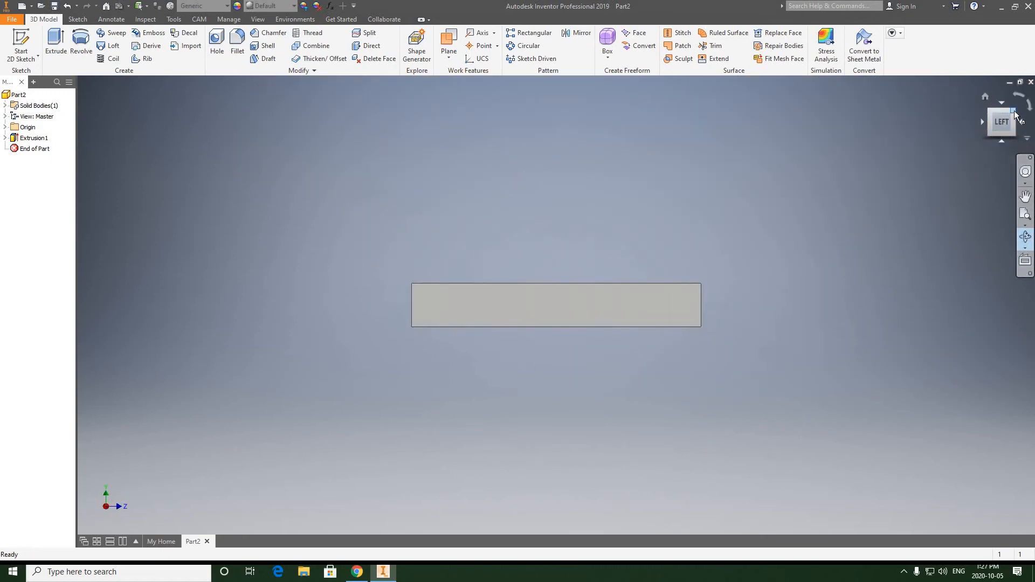
left_click(1014, 114)
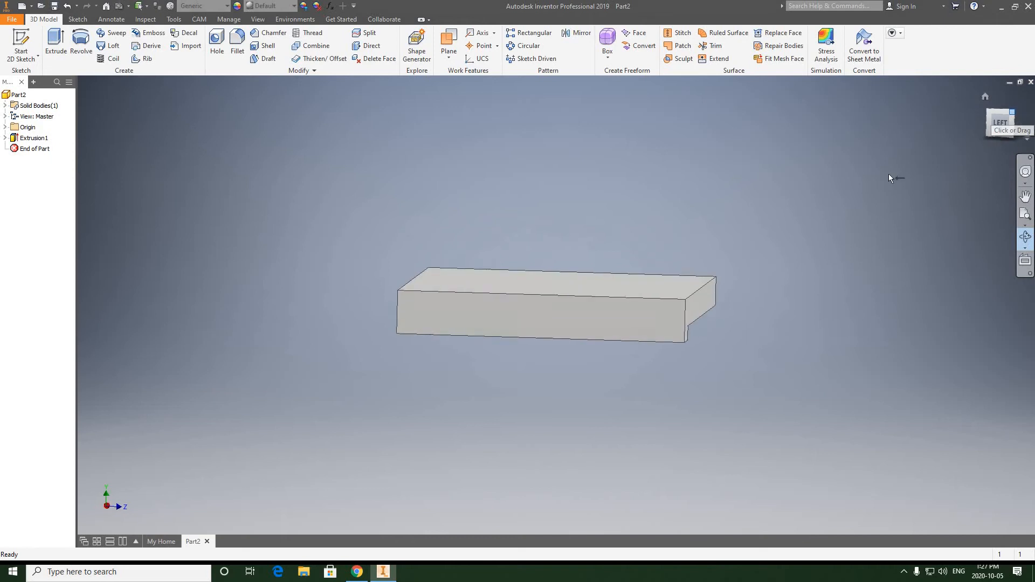
right_click(774, 183)
left_click(807, 183)
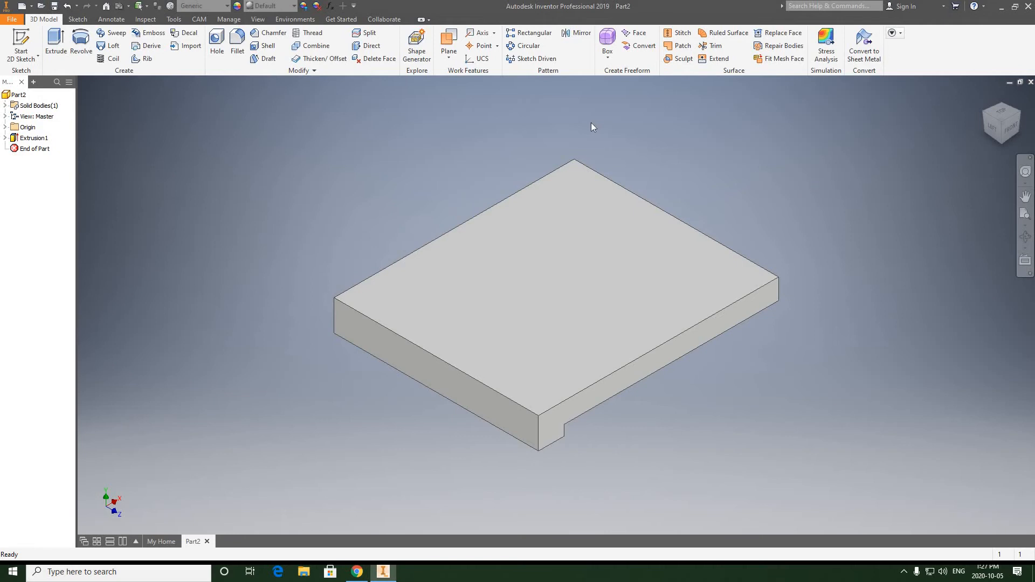
left_click(448, 63)
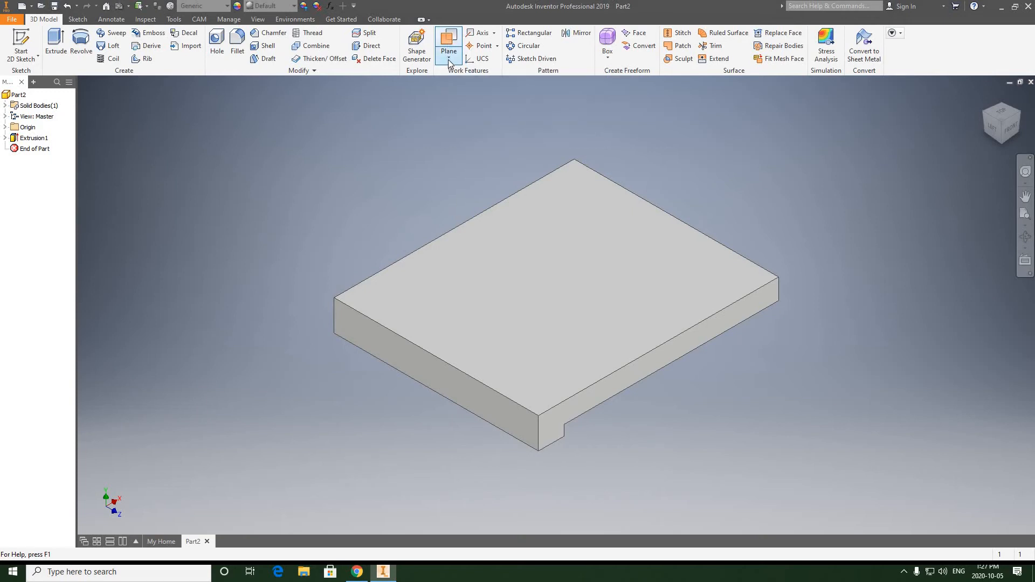
left_click(448, 60)
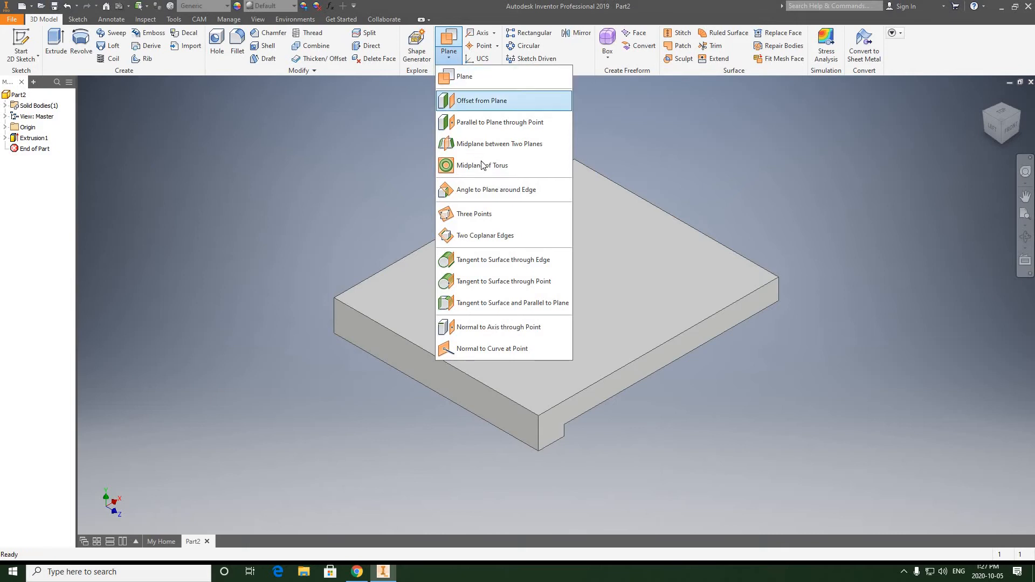
left_click(478, 190)
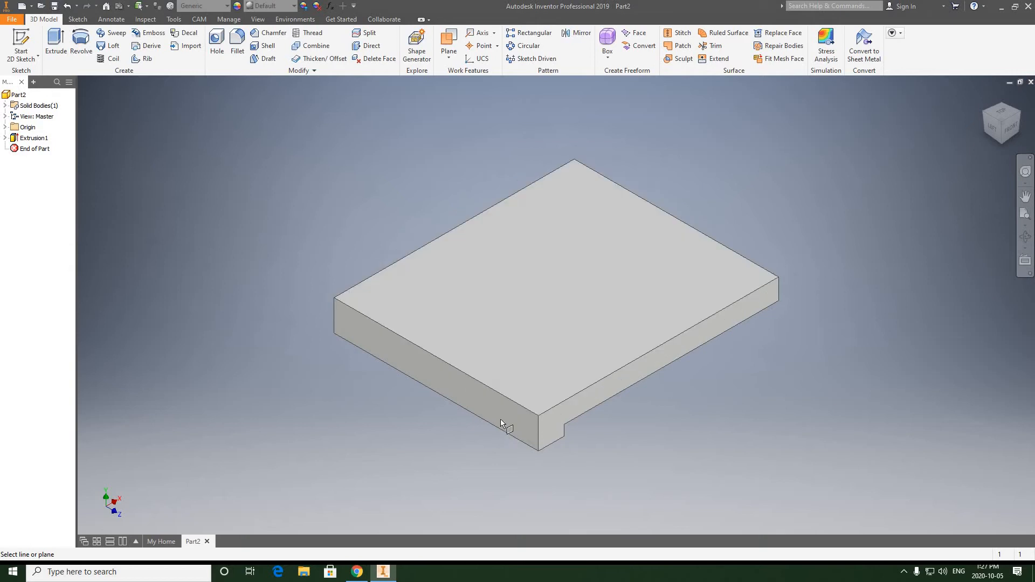
scroll(508, 429, "down", 3)
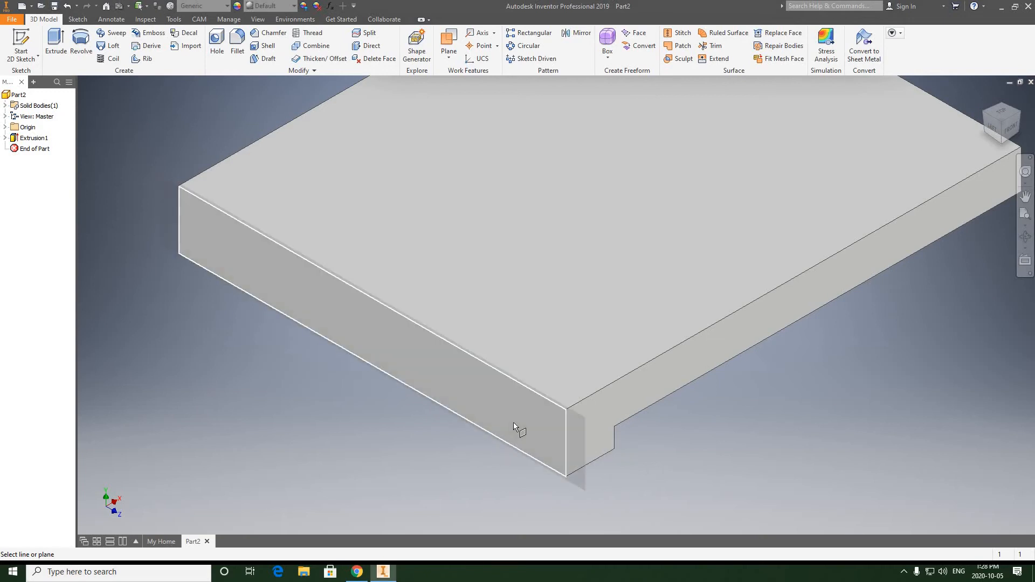
left_click(529, 390)
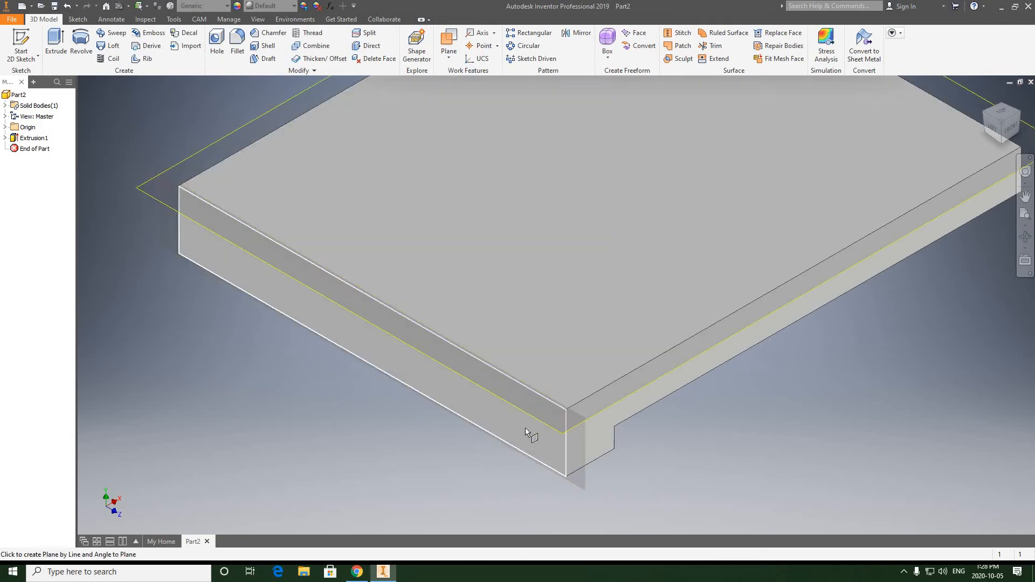
left_click(526, 428)
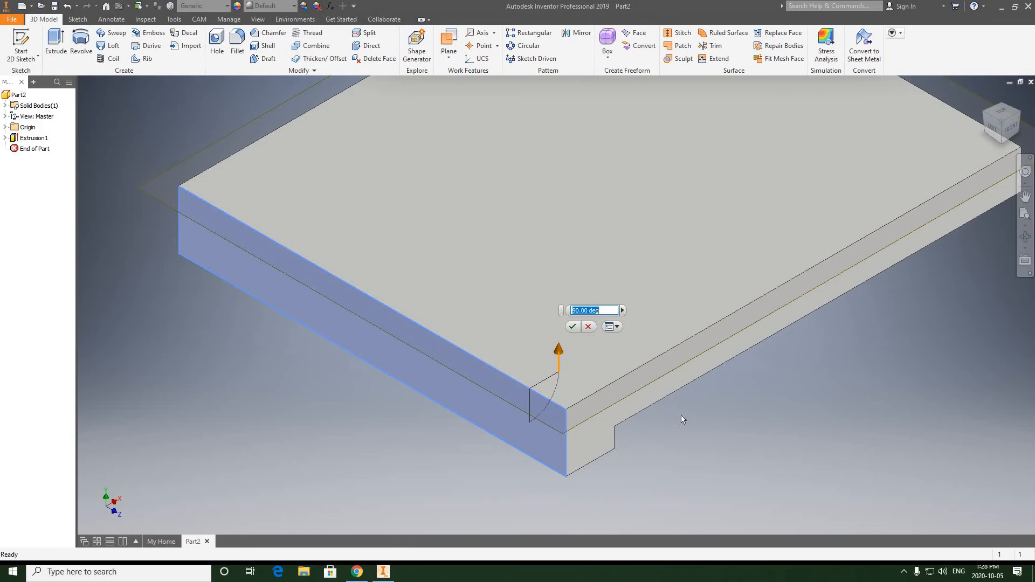
Set the work plane's angle from the end face to 120 degrees.
middle_click_drag(566, 386, 435, 386)
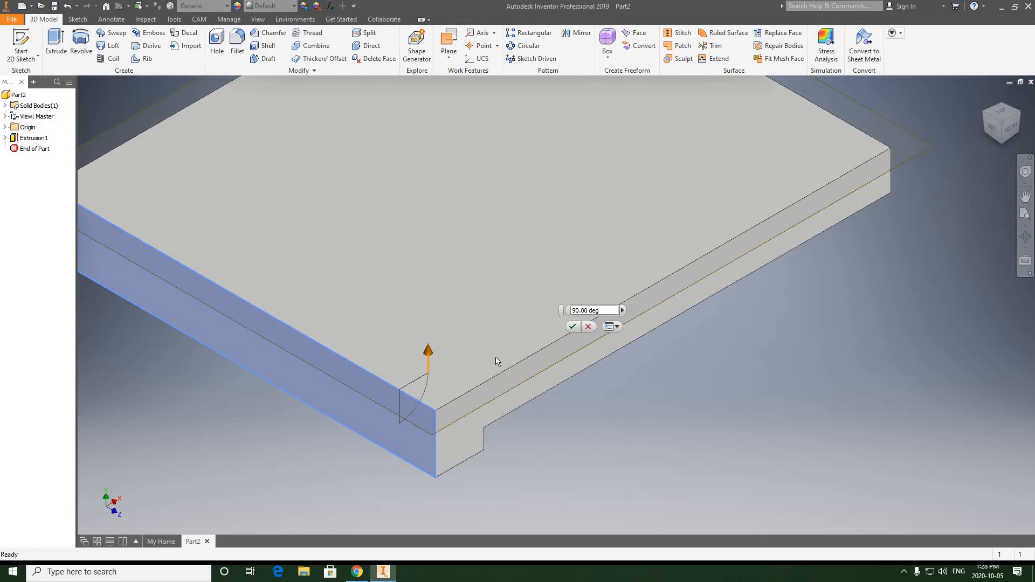
left_click(1012, 125)
scroll(353, 312, "down", 4)
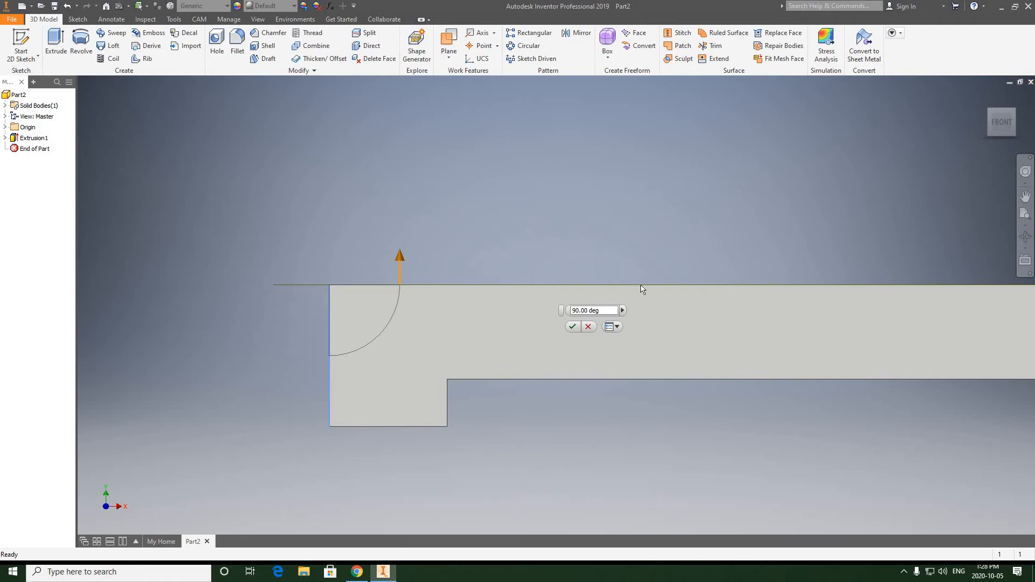
middle_click_drag(737, 289, 673, 290)
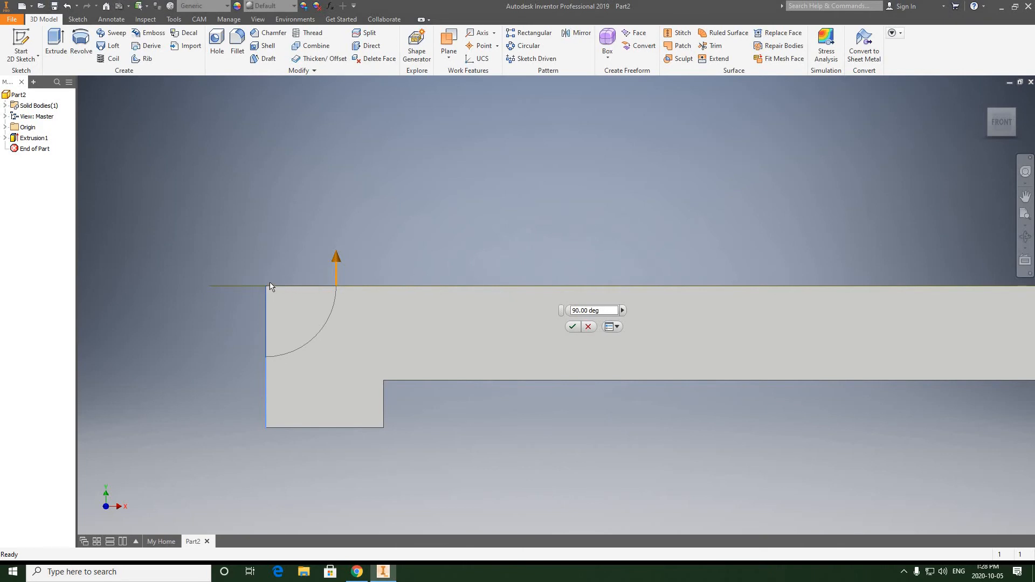
left_click(987, 109)
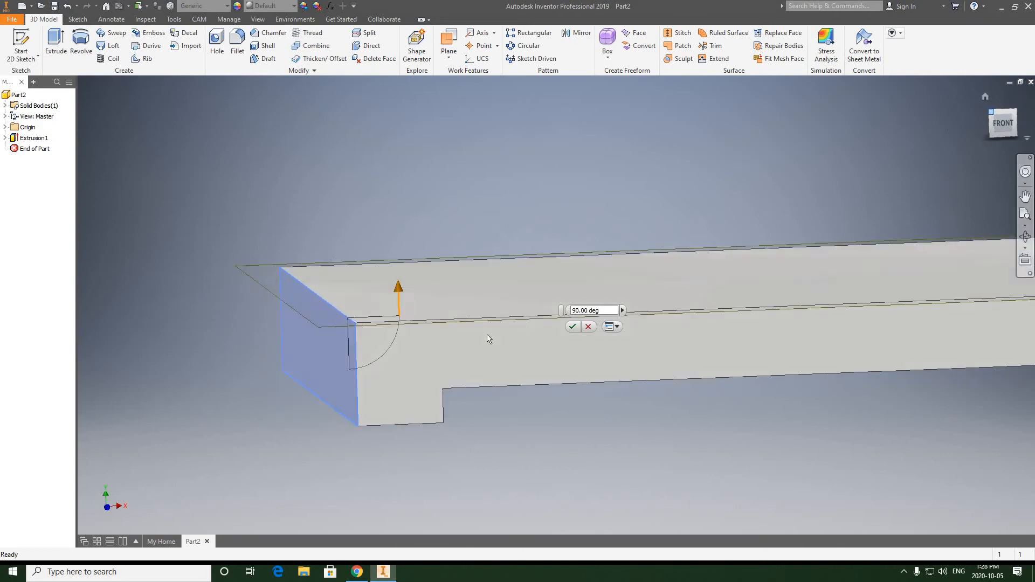
scroll(506, 377, "up", 3)
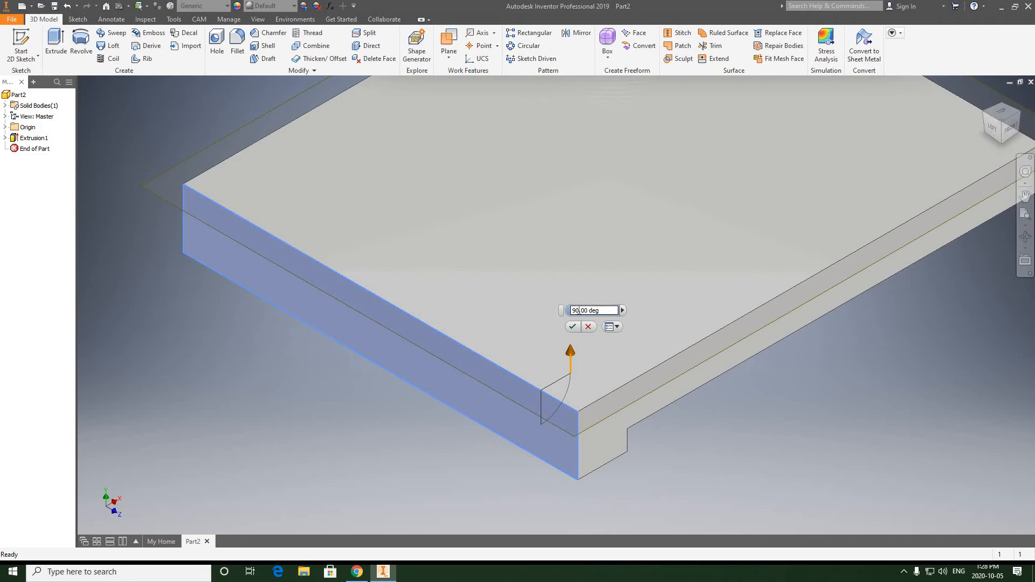
left_click_drag(574, 310, 579, 310)
left_click(579, 311)
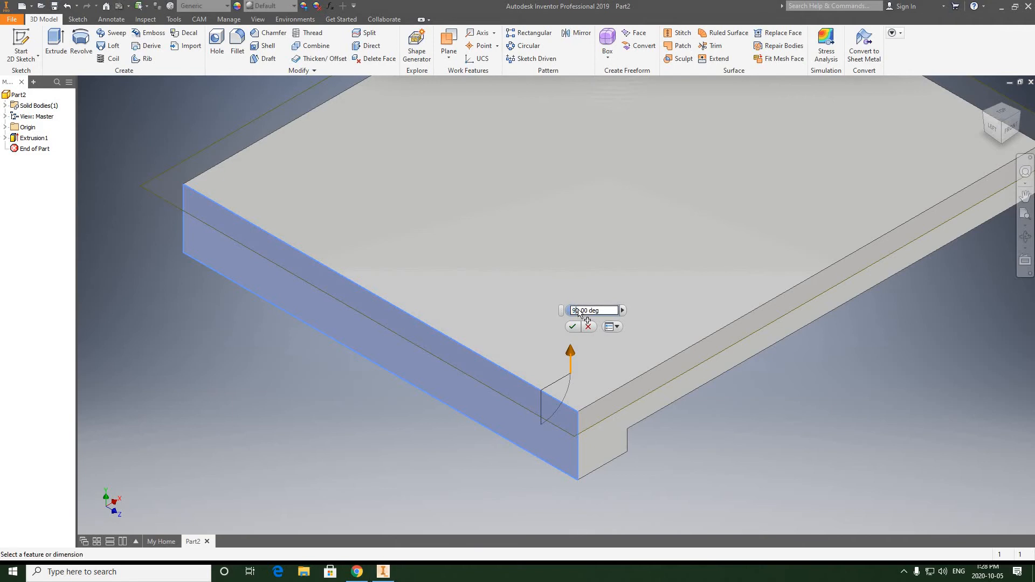
key("BackSpace")
type("12")
scroll(578, 318, "up", 2)
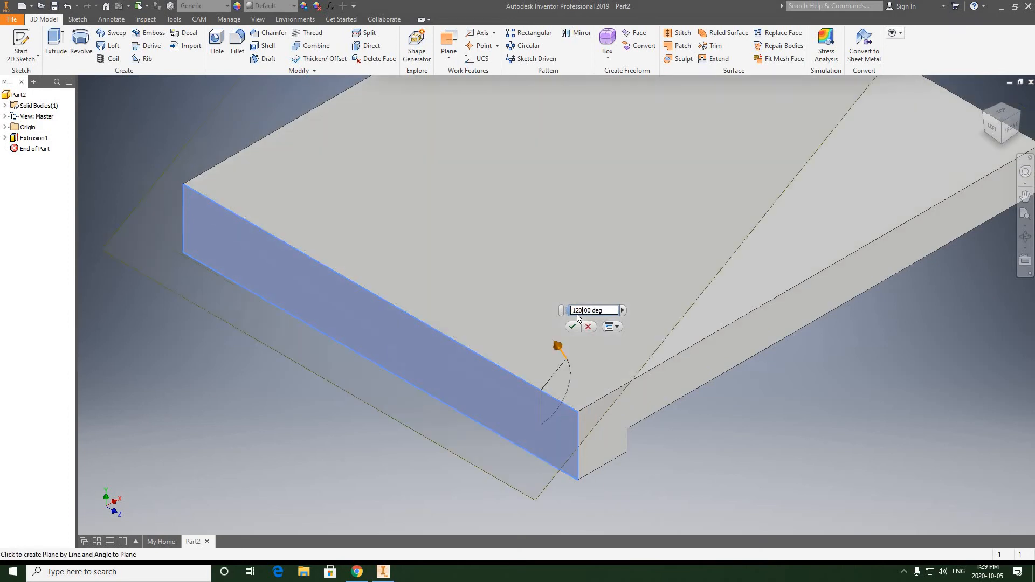
Examine the inclined work plane's preview against the stepped base from the side and in a three-dimensional view.
scroll(731, 351, "up", 2)
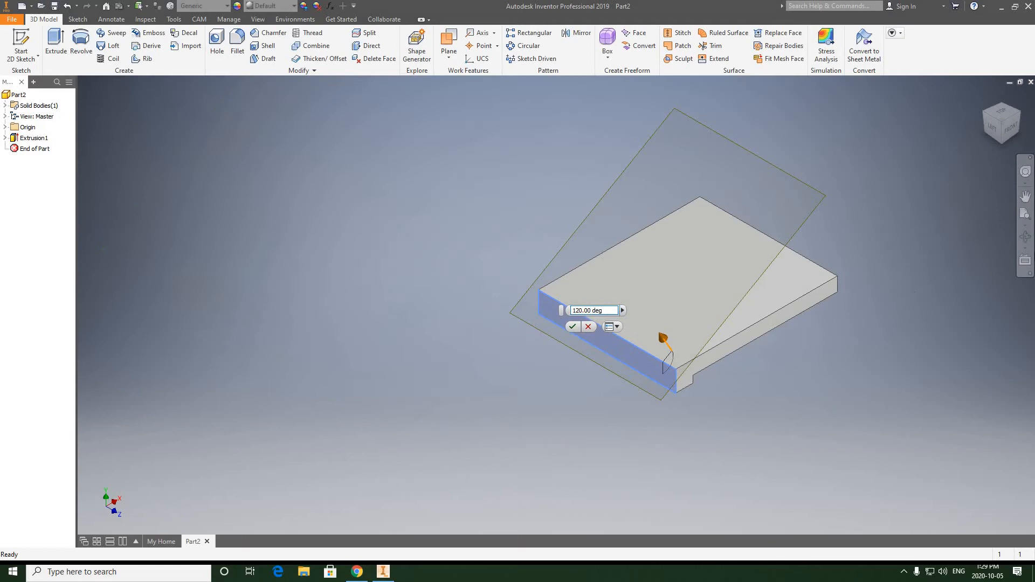
left_click(1025, 236)
left_click_drag(654, 245, 541, 309)
scroll(541, 309, "down", 4)
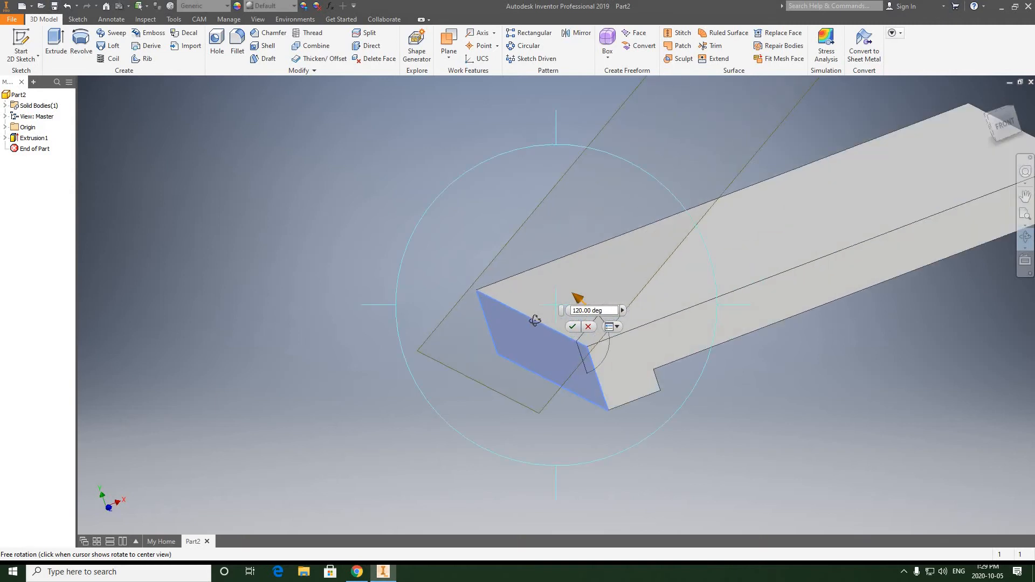
scroll(663, 266, "up", 3)
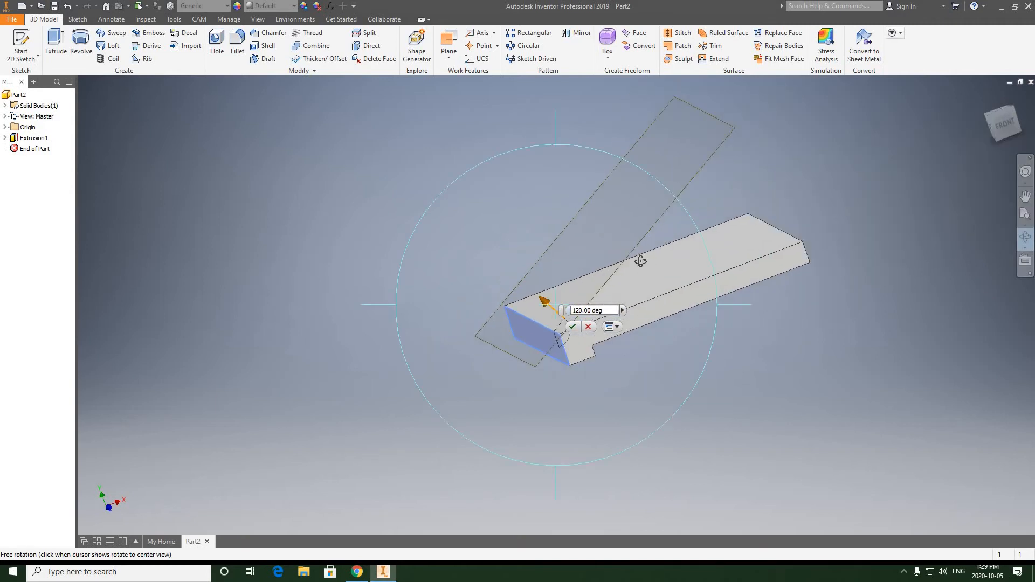
left_click_drag(640, 261, 578, 271)
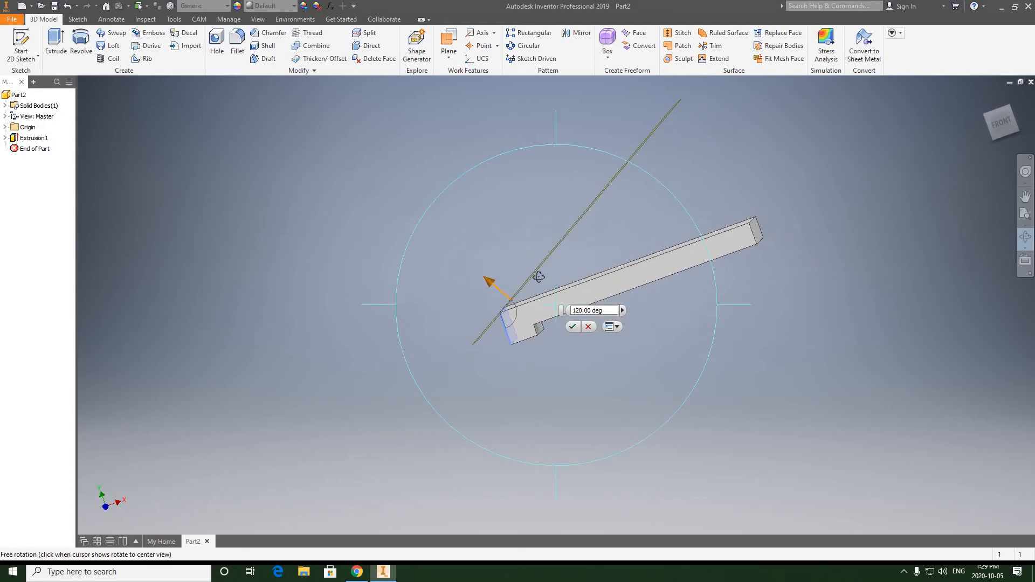
left_click_drag(658, 227, 665, 335)
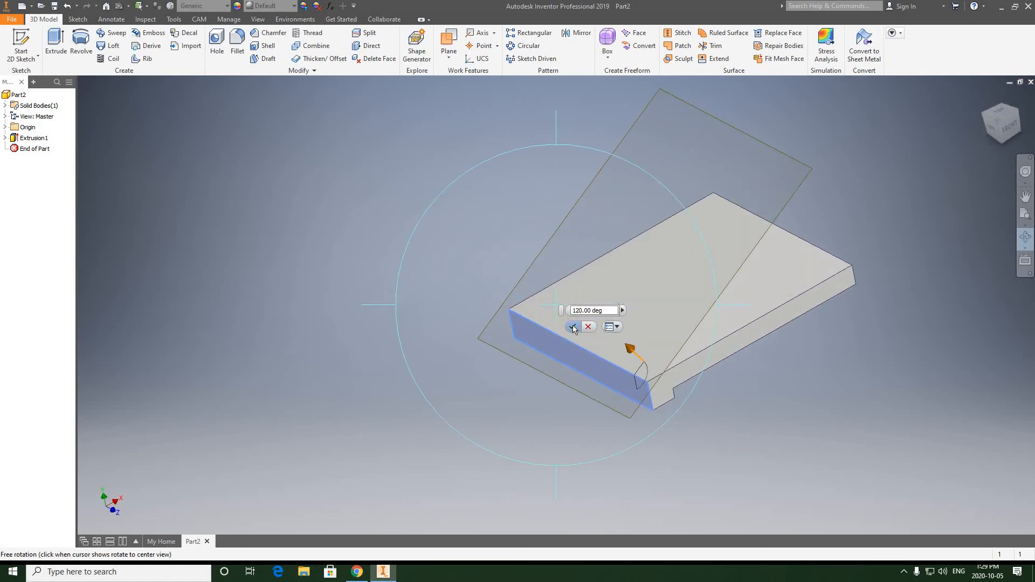
Accept the 120-degree work plane and check its slope against the stepped base from the front and in three dimensions.
left_click(573, 327)
middle_click_drag(666, 222, 573, 237)
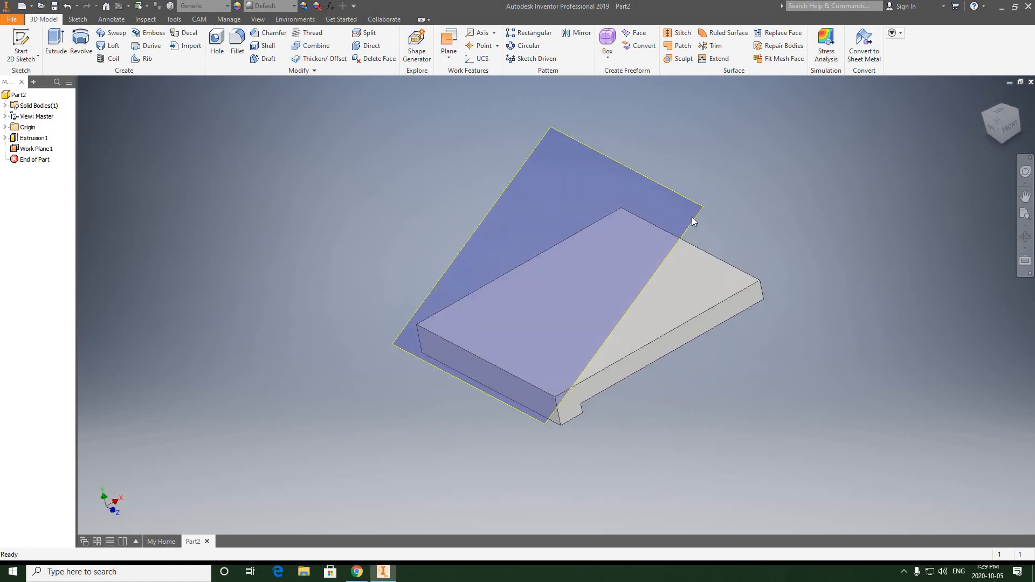
left_click(992, 125)
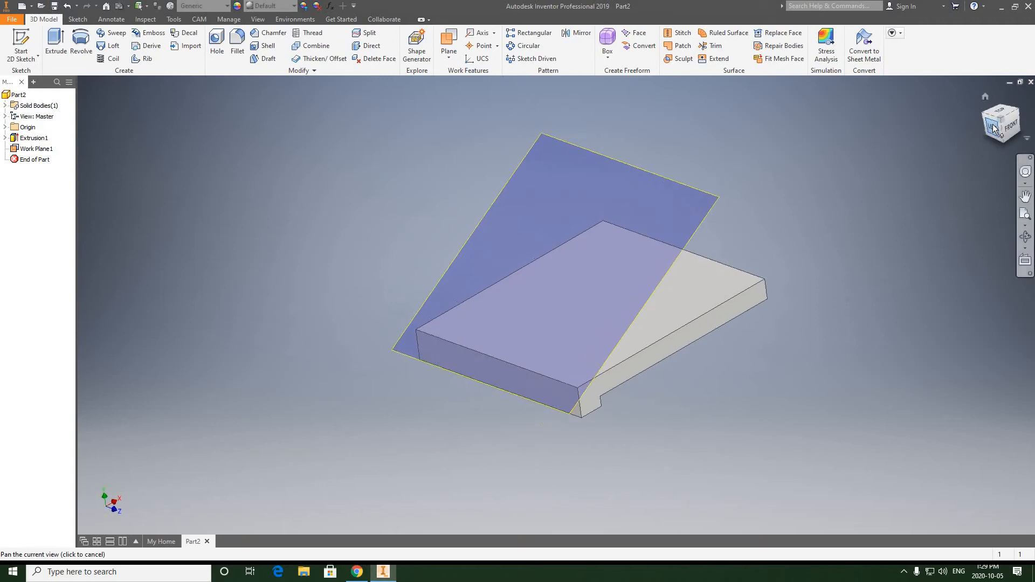
left_click(1020, 124)
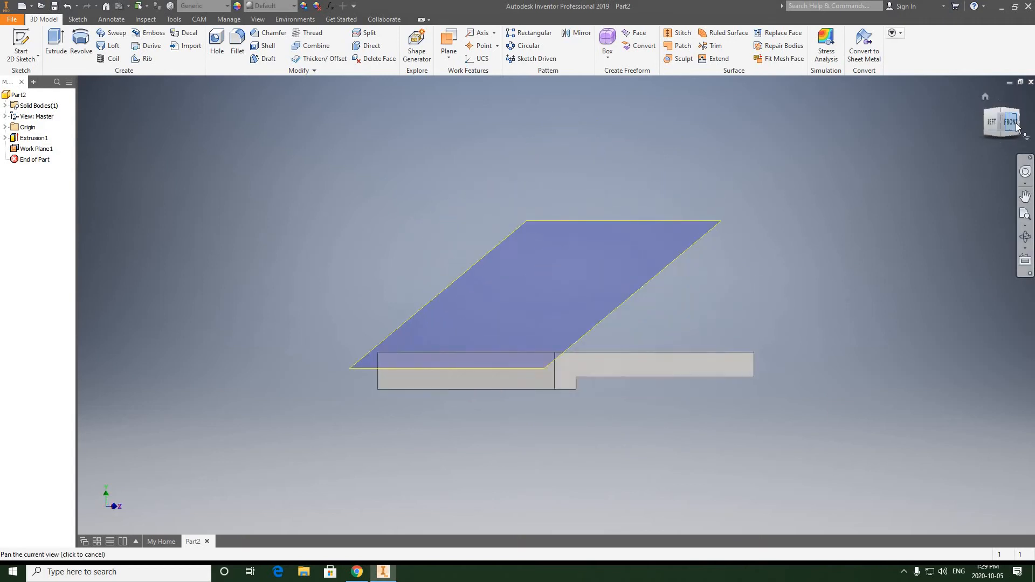
left_click(989, 112)
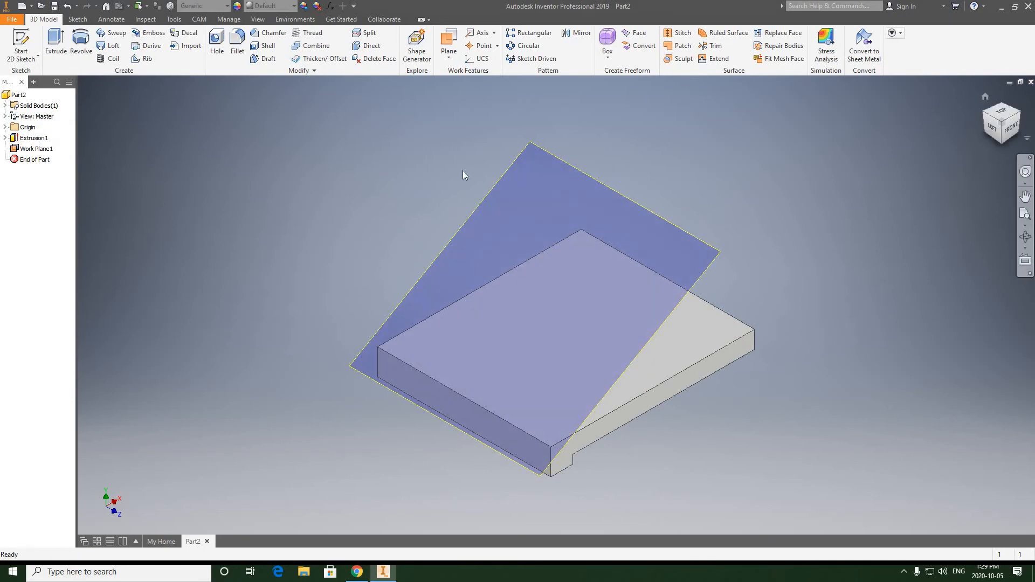
Start a new 2D sketch on the inclined work plane.
left_click(24, 56)
left_click(30, 80)
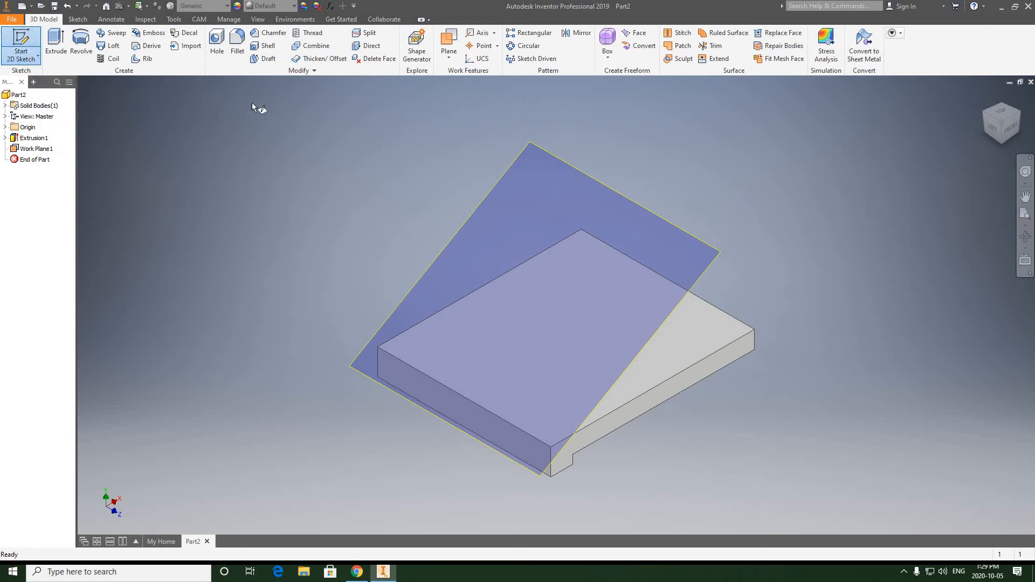
left_click(541, 148)
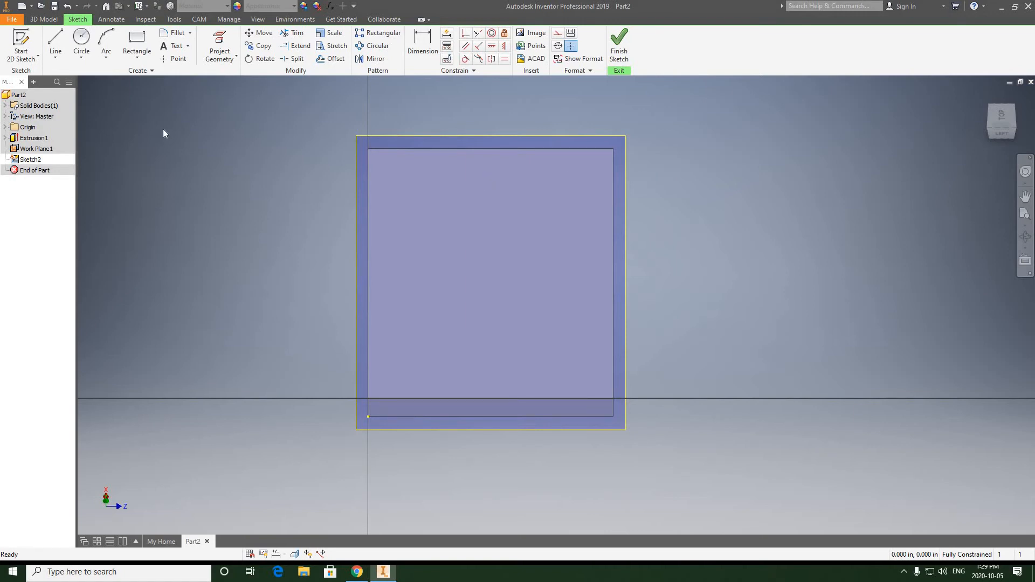
Sketch a rectangle about 4.4 by 4.5 in on the inclined plane, rising from the base's upper end edge and inset from both sides.
left_click(131, 43)
left_click(135, 42)
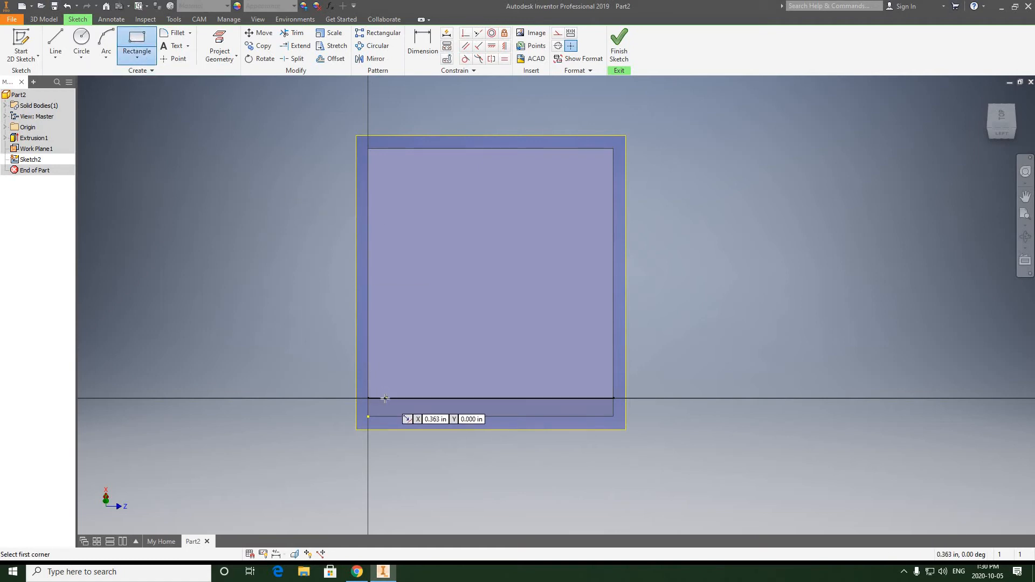
scroll(385, 389, "up", 3)
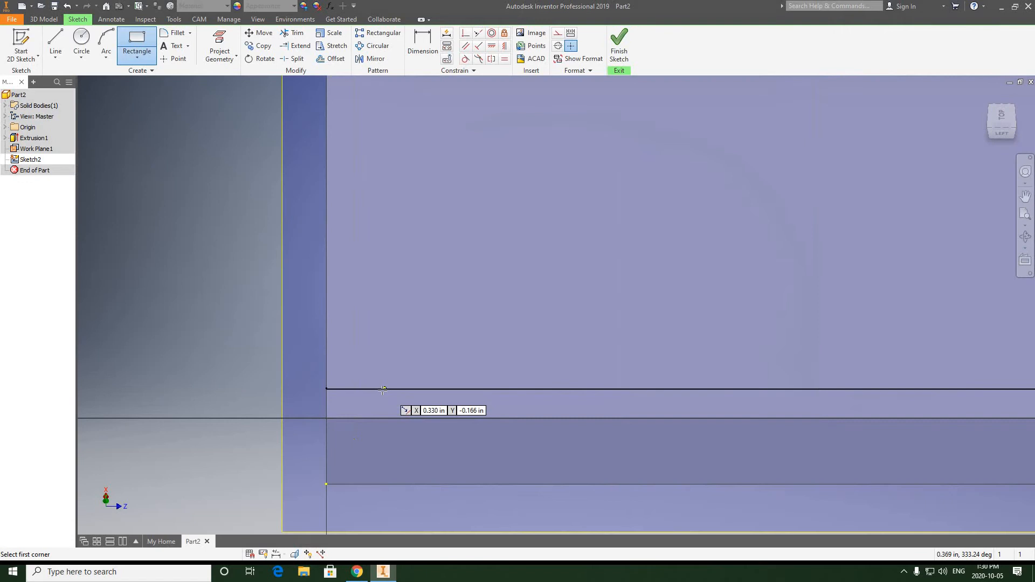
left_click(365, 418)
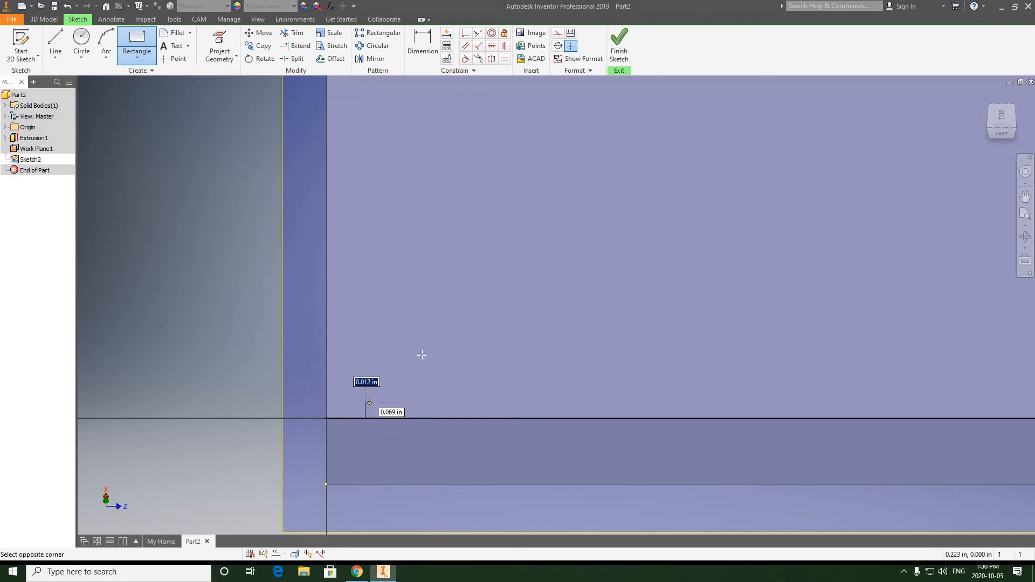
scroll(444, 308, "up", 10)
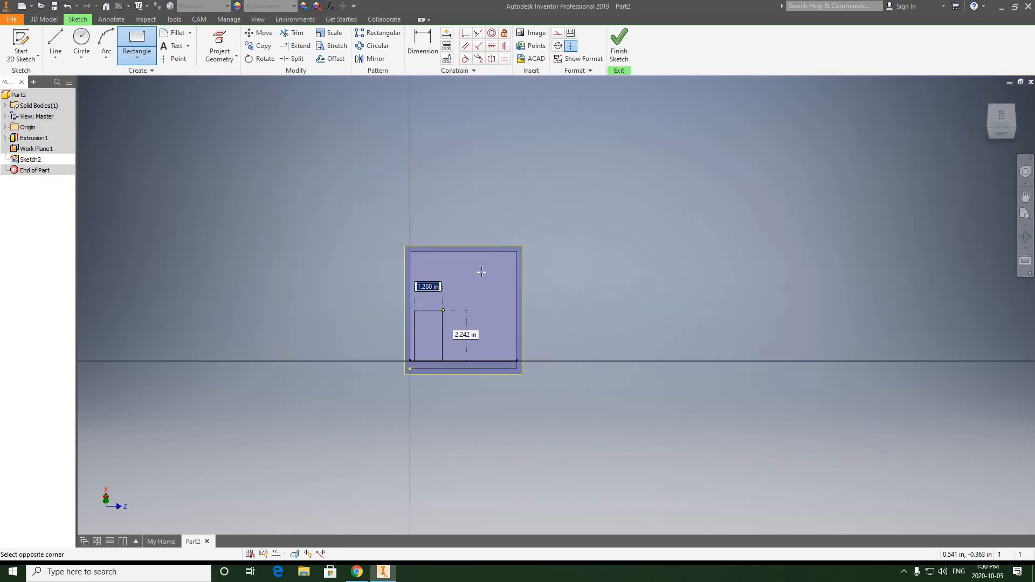
left_click(509, 263)
Examine how the rectangle's lower edge lies on the base's upper end edge and where its corners sit relative to the base's sides.
scroll(488, 371, "down", 10)
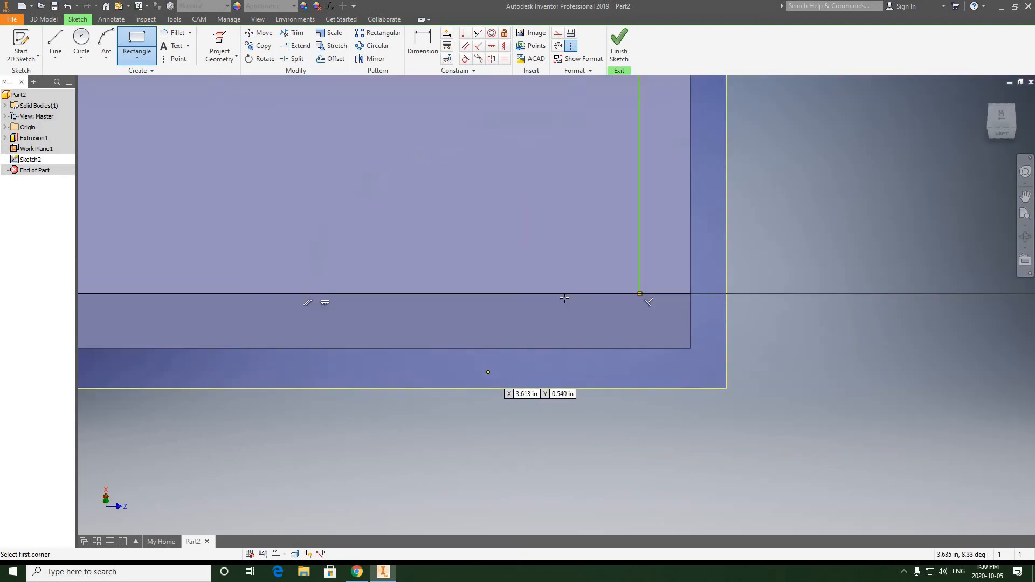
scroll(613, 296, "up", 4)
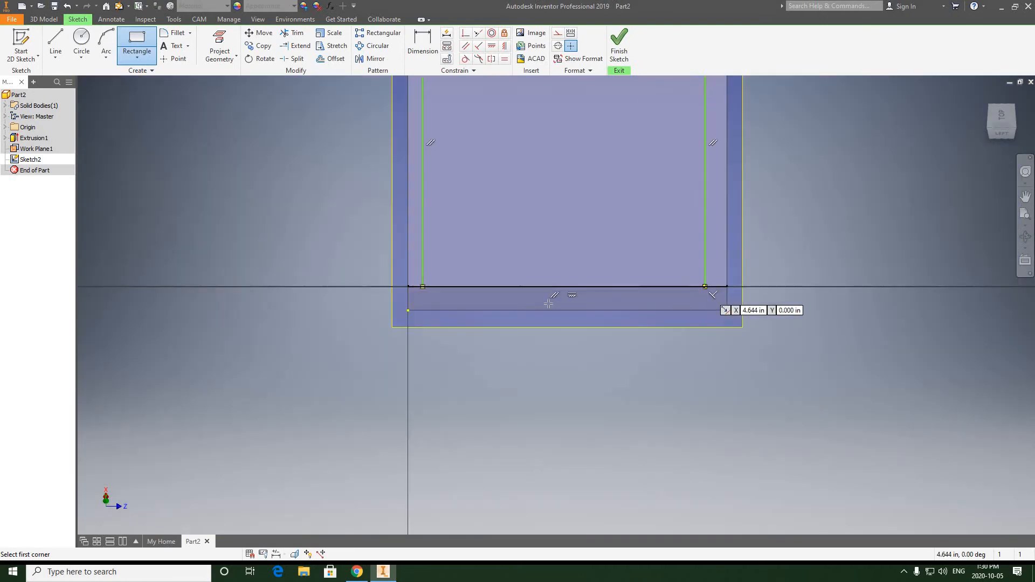
scroll(461, 295, "up", 3)
scroll(402, 295, "down", 4)
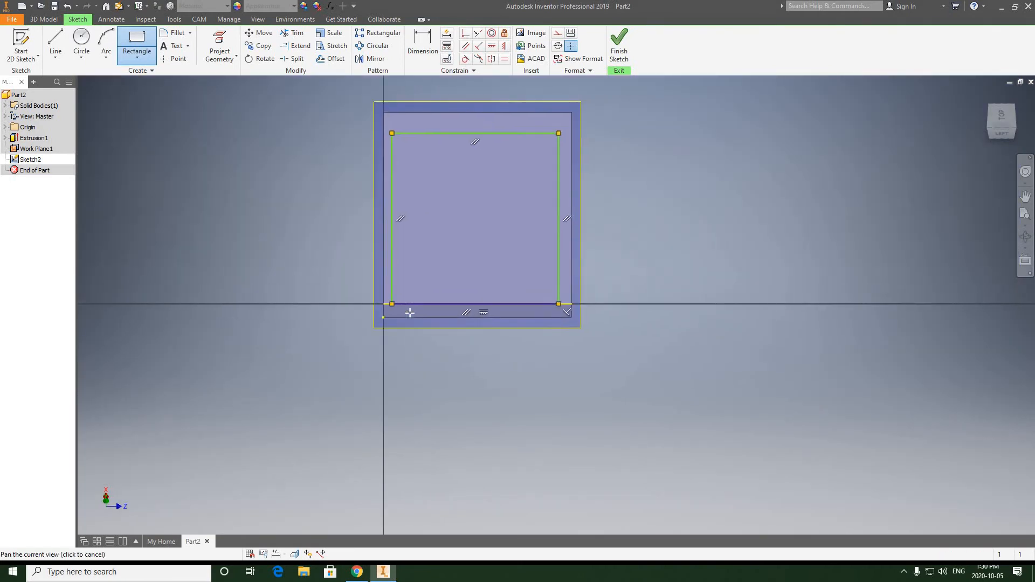
scroll(402, 294, "down", 2)
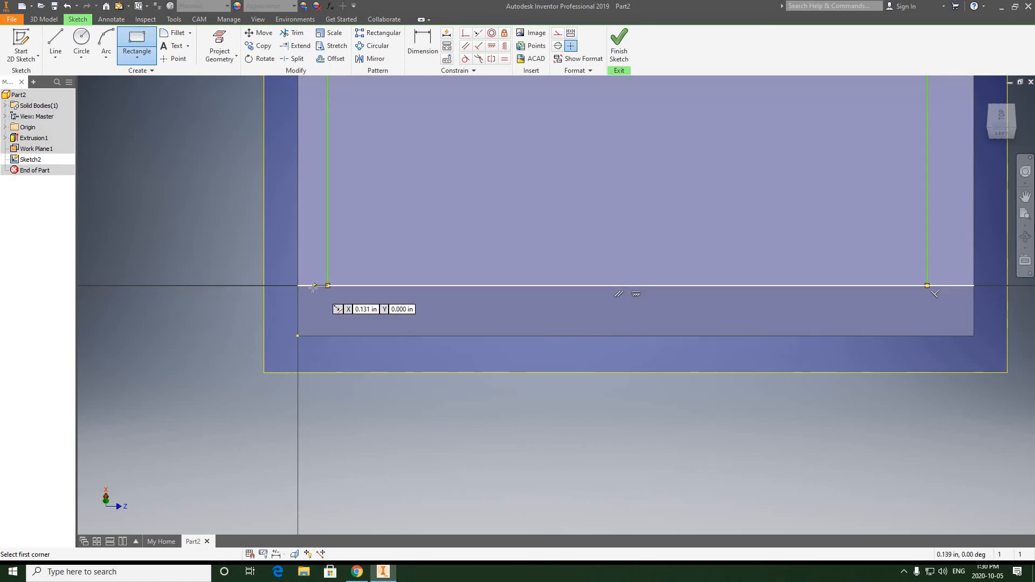
scroll(370, 300, "up", 5)
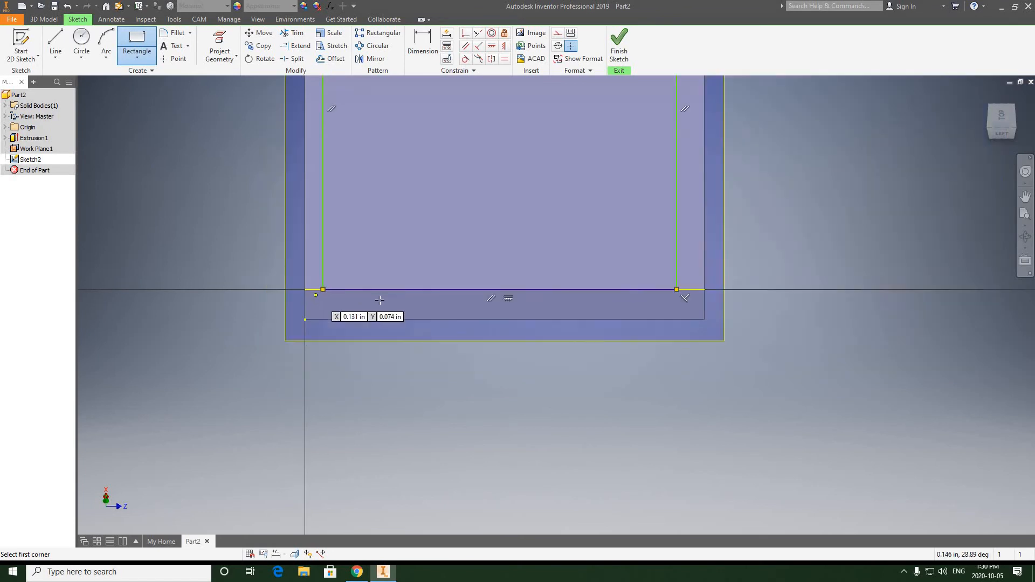
scroll(398, 300, "down", 2)
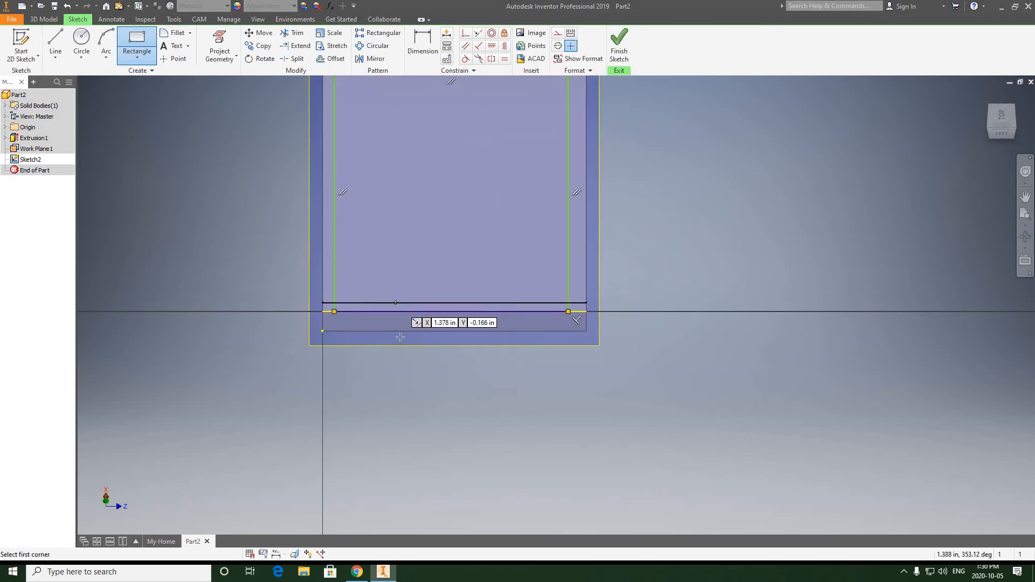
middle_click_drag(490, 307, 491, 341)
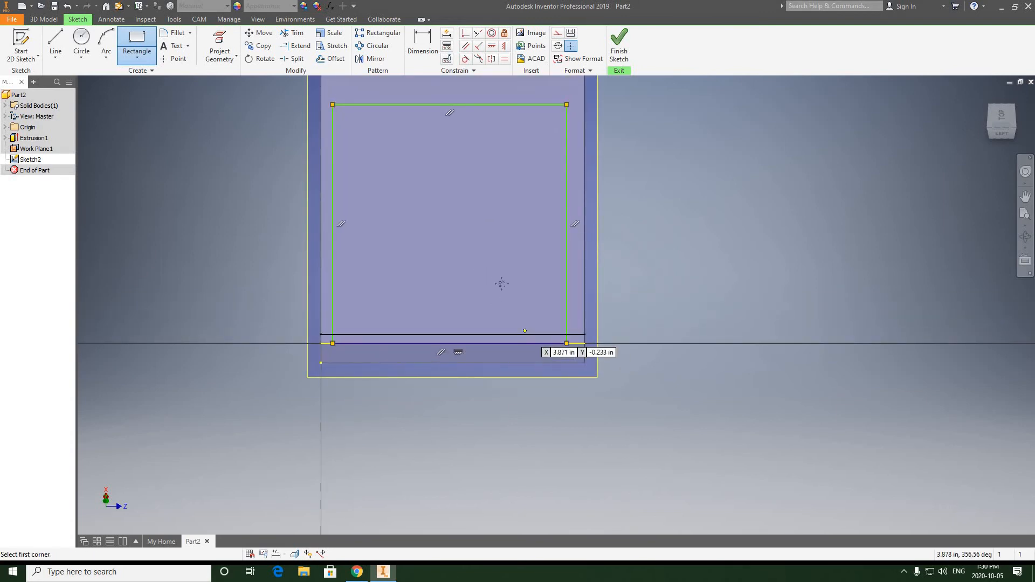
middle_click_drag(500, 282, 524, 297)
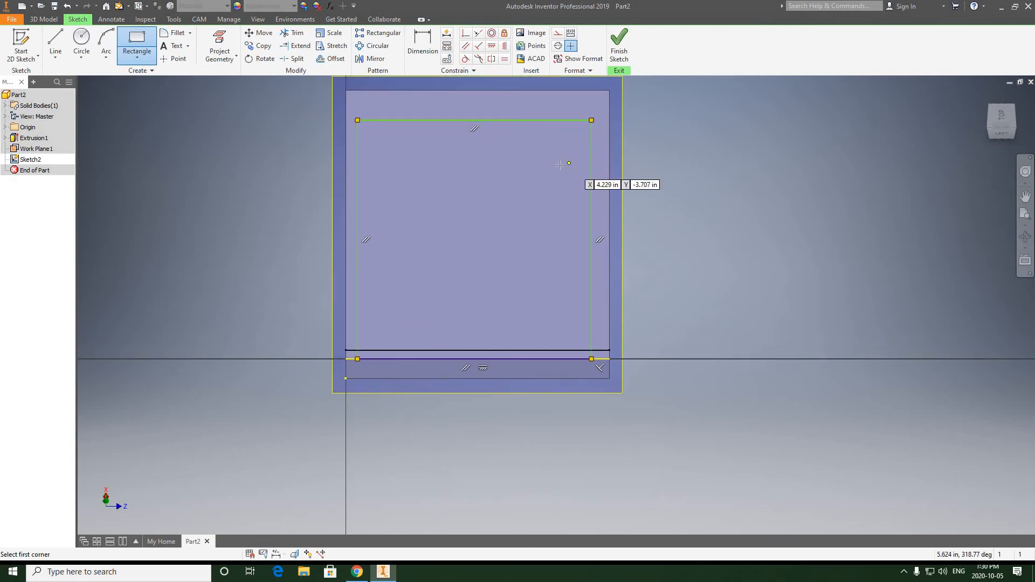
Dimension both side edges of the rectangle 0.5 in from the adjacent sides of the base.
left_click(424, 43)
left_click(358, 271)
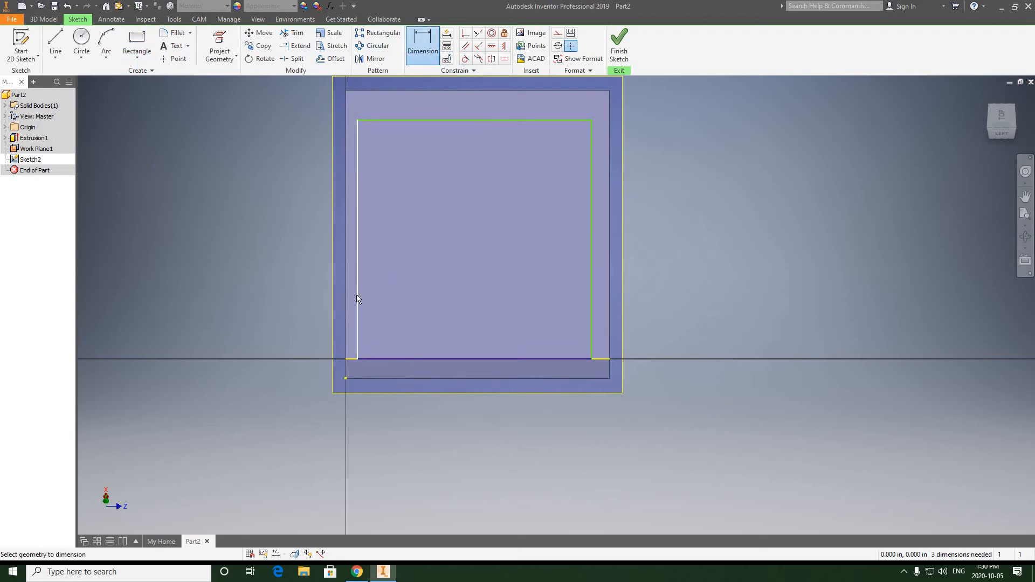
left_click(311, 413)
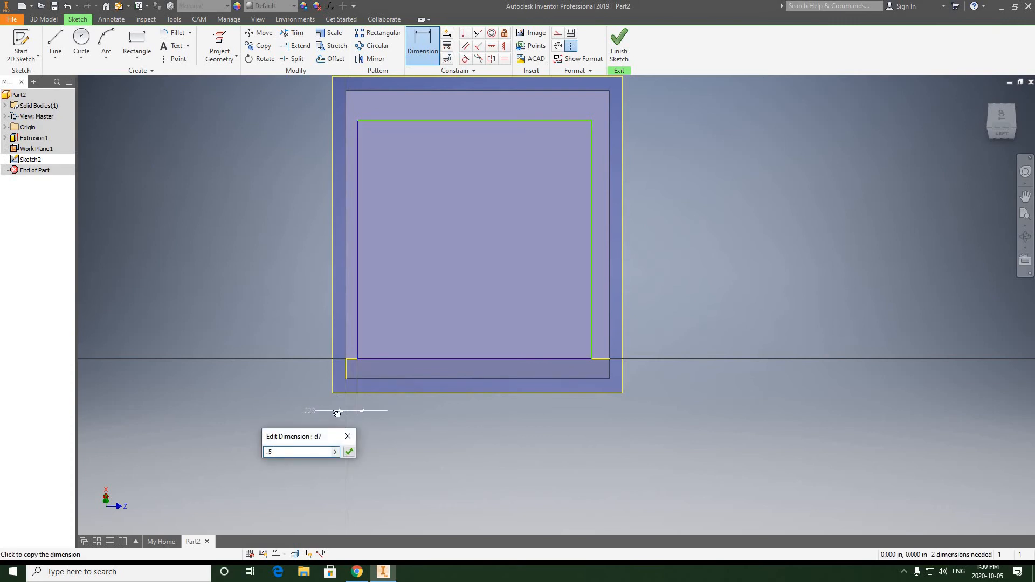
left_click(349, 452)
left_click(591, 298)
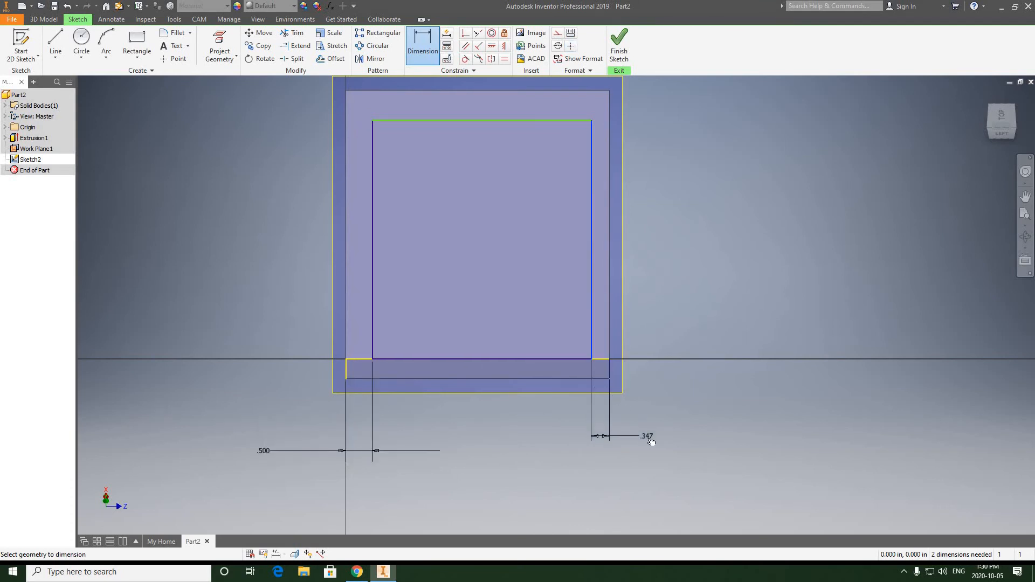
left_click(633, 432)
type(".5")
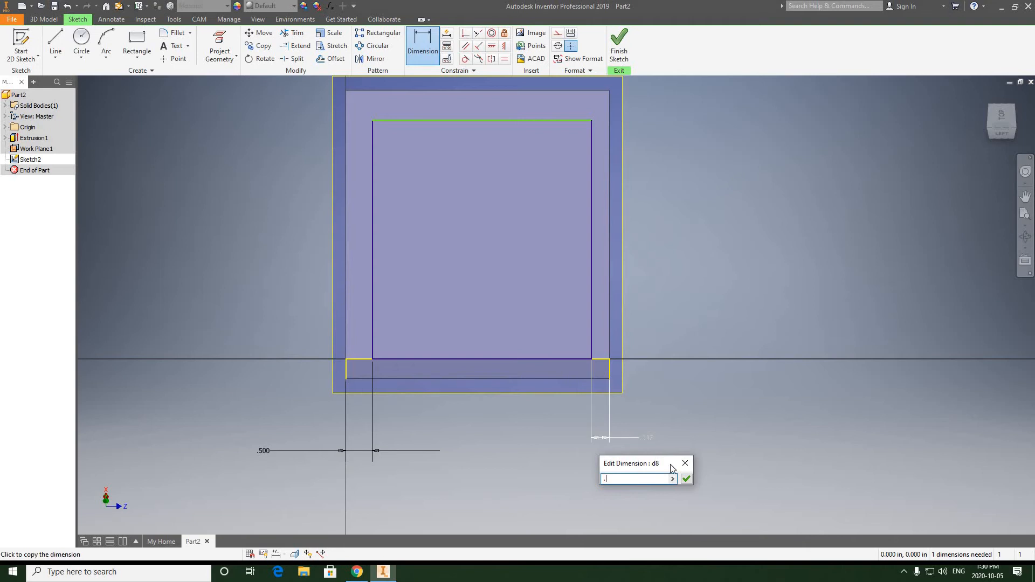
left_click(686, 479)
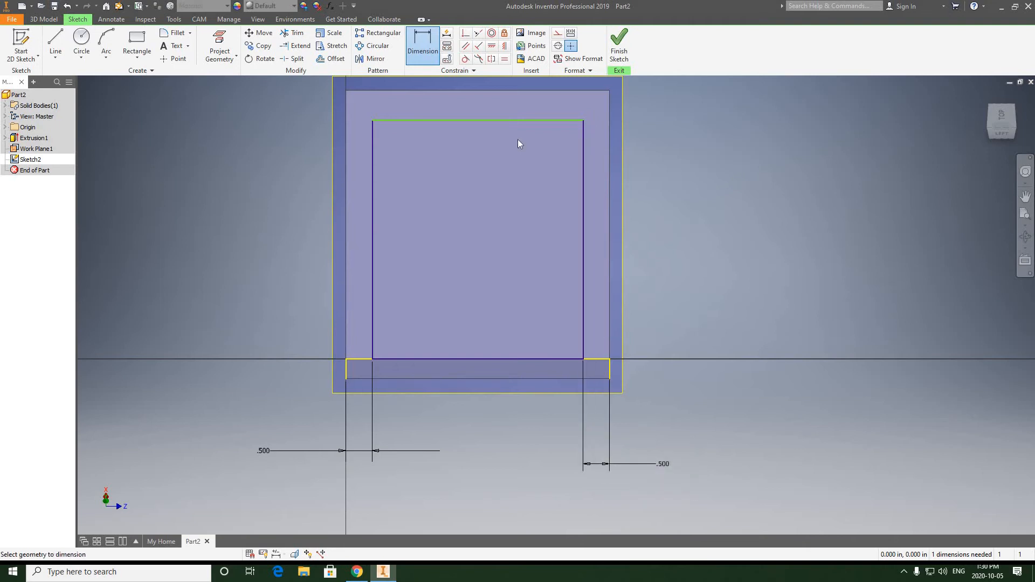
Dimension the distance between the rectangle's upper and lower edges at 4.688 in.
middle_click_drag(488, 167, 485, 192)
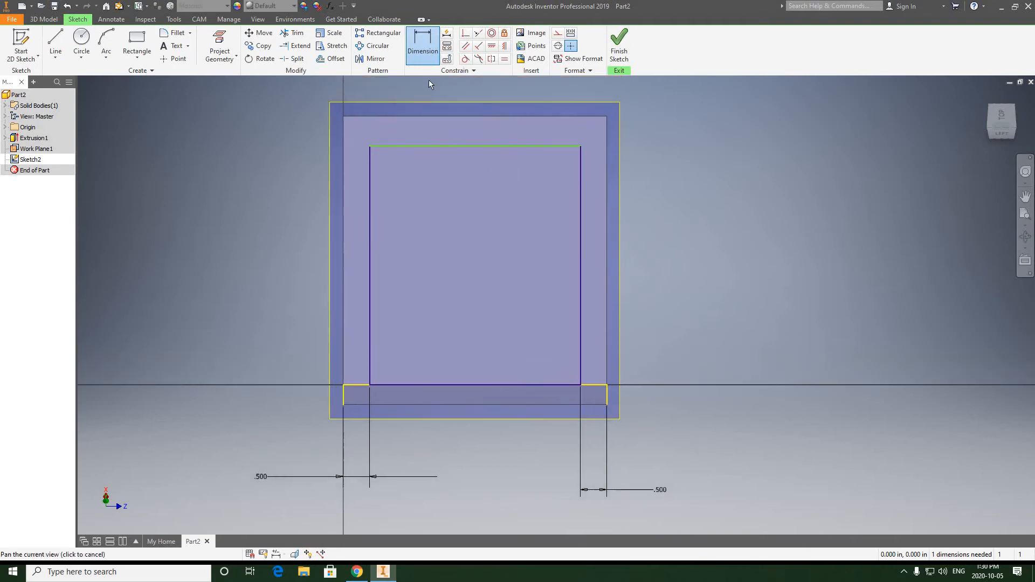
left_click(466, 146)
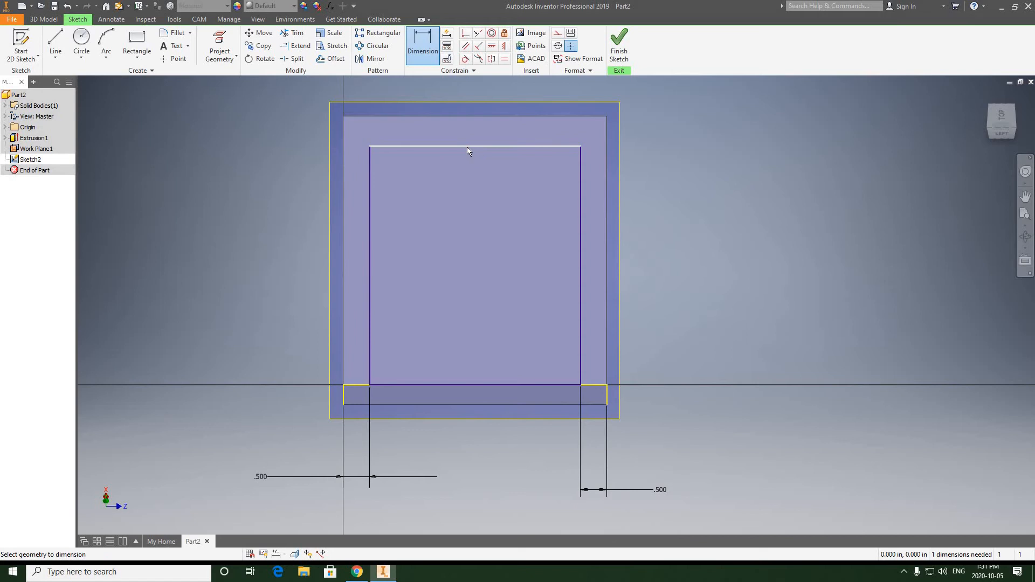
left_click(489, 385)
left_click(690, 289)
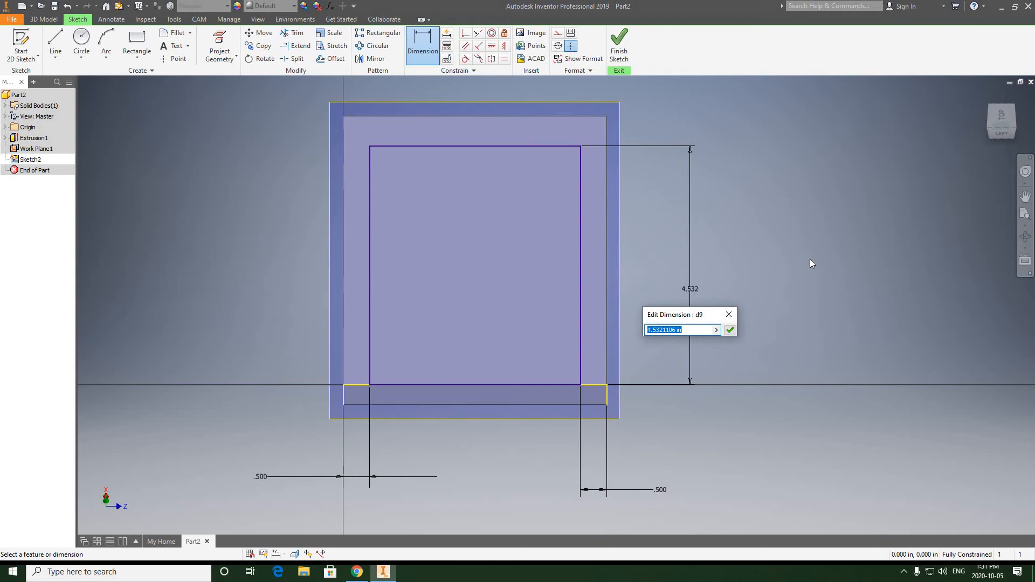
type("2")
type("+2")
left_click(729, 330)
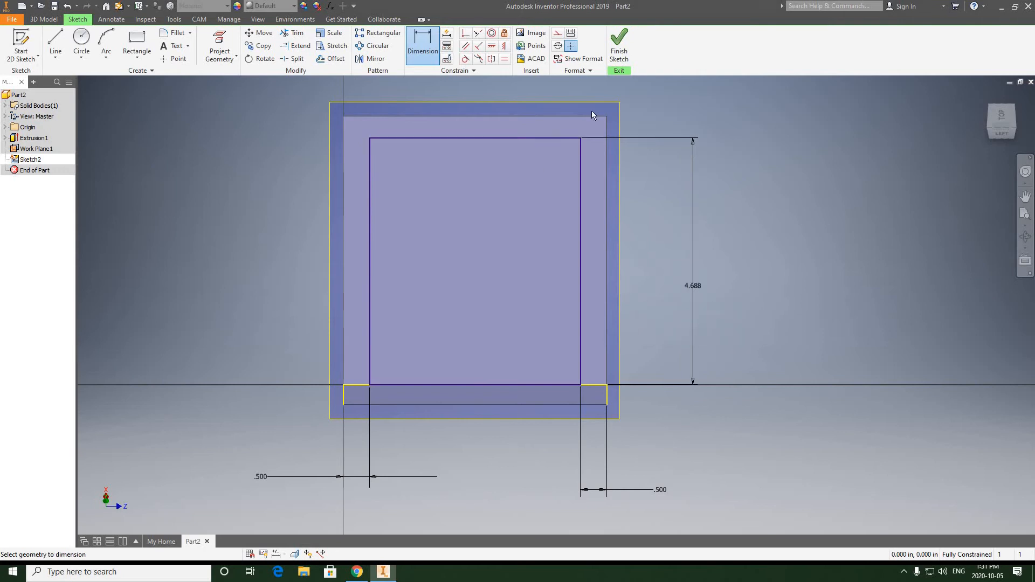
Examine the dimensioned rectangle on the inclined plane against the stepped base from several three-dimensional angles.
left_click(1014, 129)
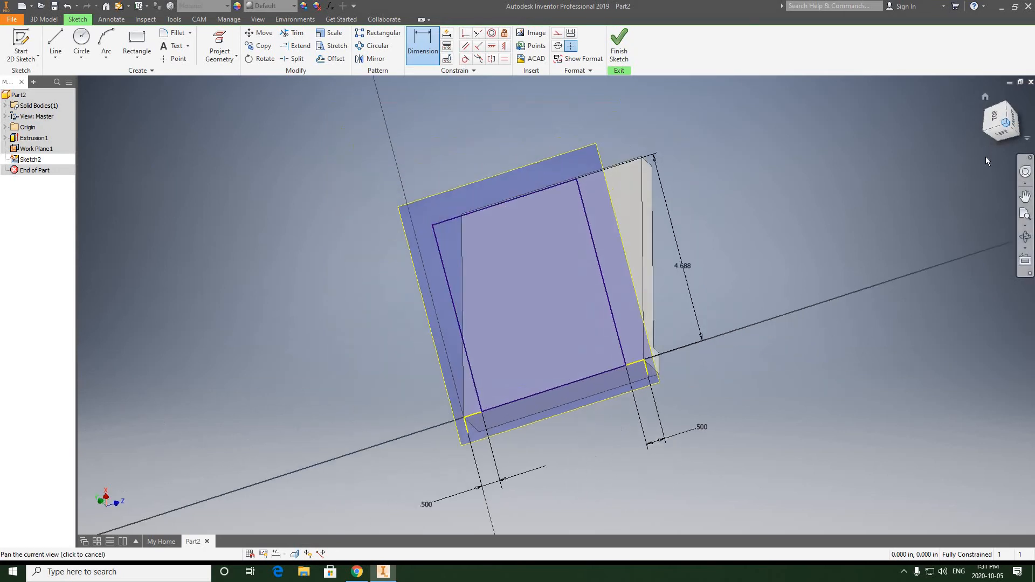
left_click(1024, 236)
mouse_move(647, 237)
left_mouse_down()
mouse_move(693, 215)
mouse_move(517, 392)
left_mouse_up()
scroll(519, 389, "down", 4)
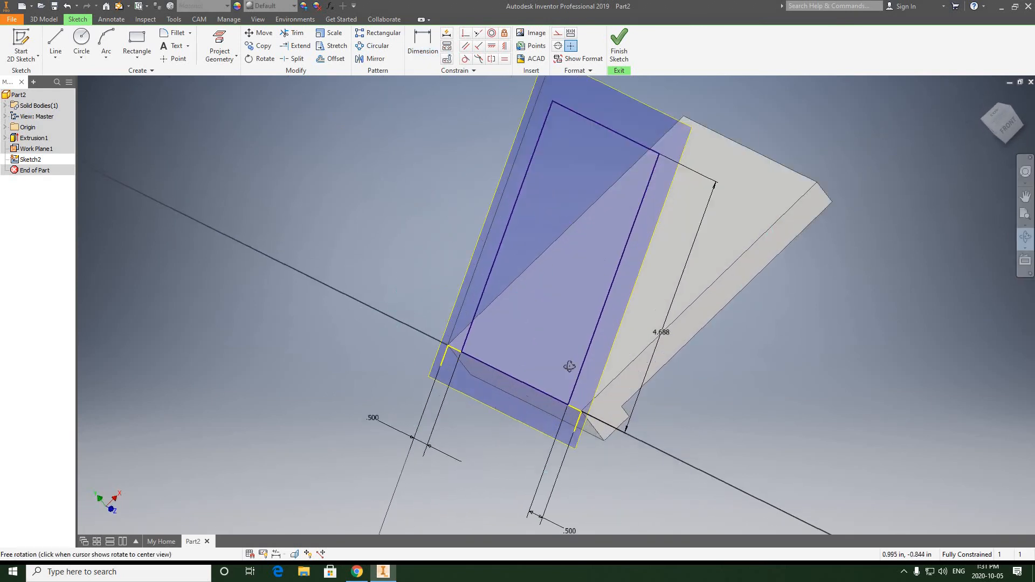
scroll(562, 369, "up", 6)
left_click_drag(631, 327, 621, 289)
scroll(690, 275, "down", 4)
scroll(685, 276, "up", 2)
middle_click_drag(605, 240, 544, 217)
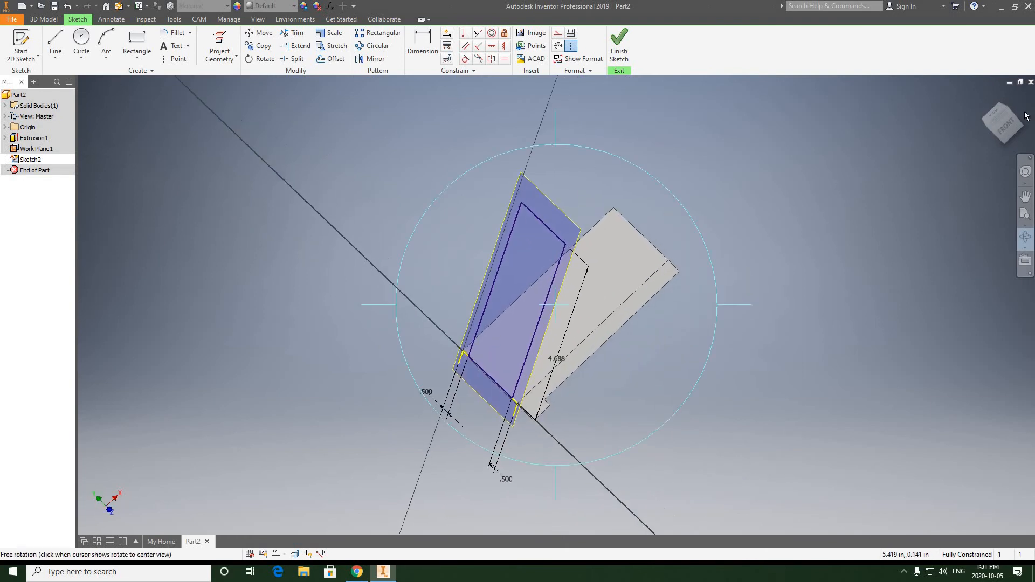
left_click(987, 129)
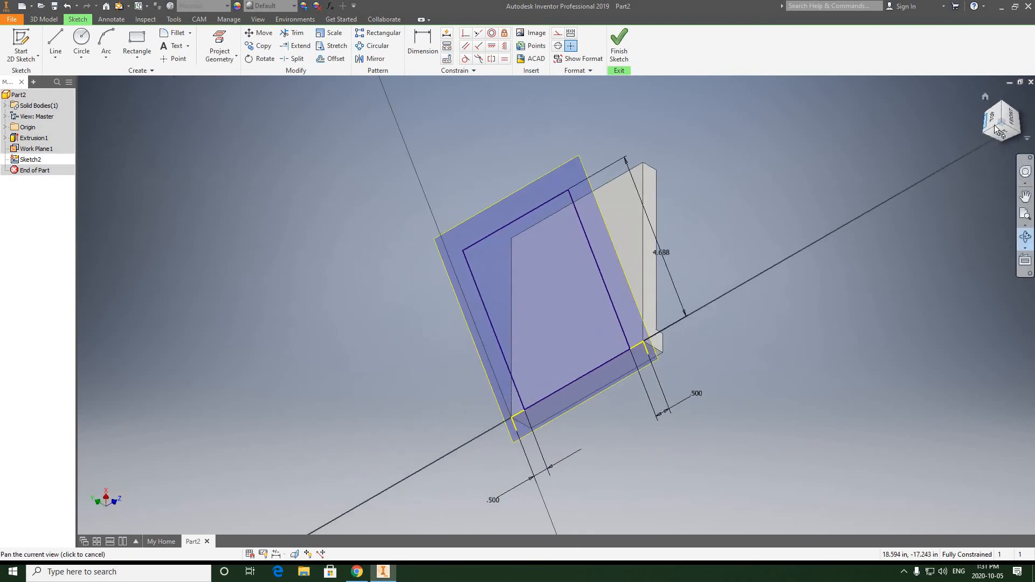
left_click(1000, 134)
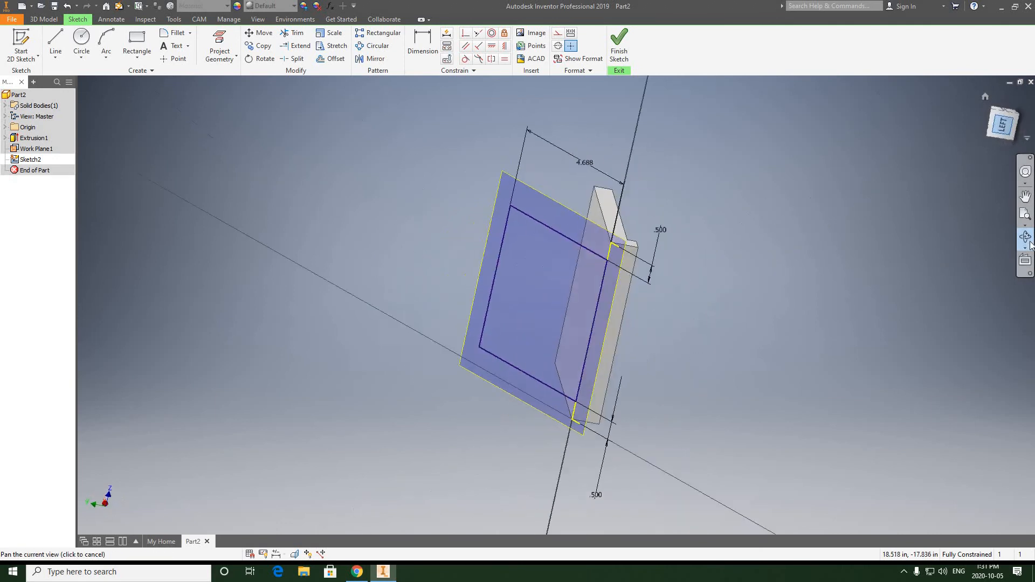
left_click_drag(580, 320, 746, 367)
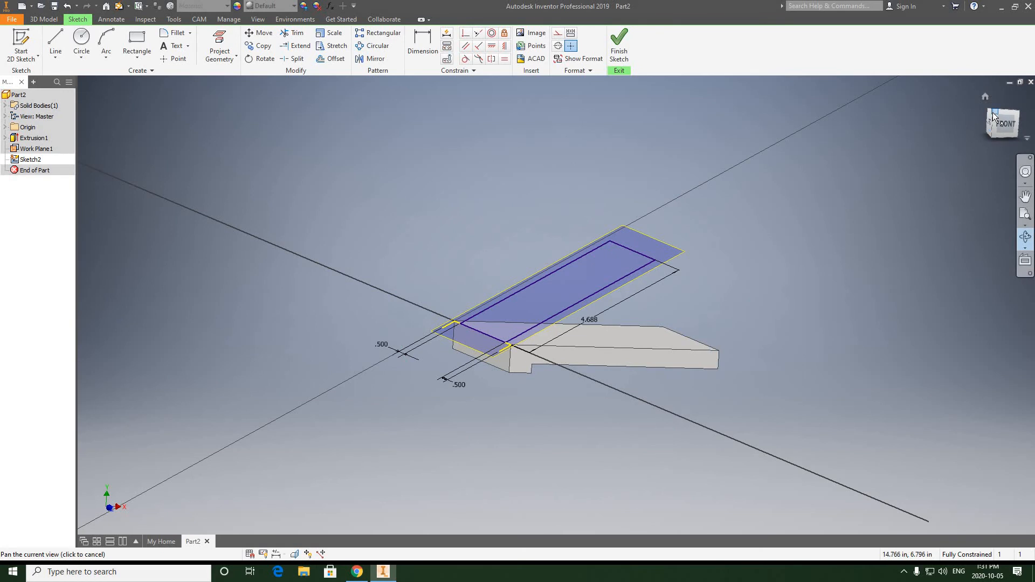
left_click(992, 112)
Leave the dimension command and finish the sketch on the inclined work plane.
right_click(769, 176)
left_click(878, 171)
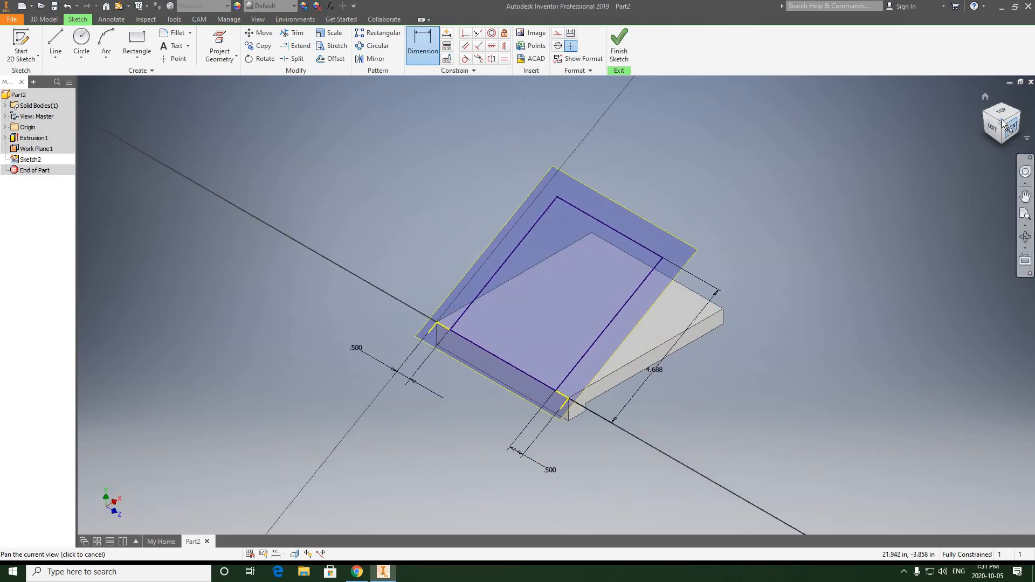
left_click(621, 48)
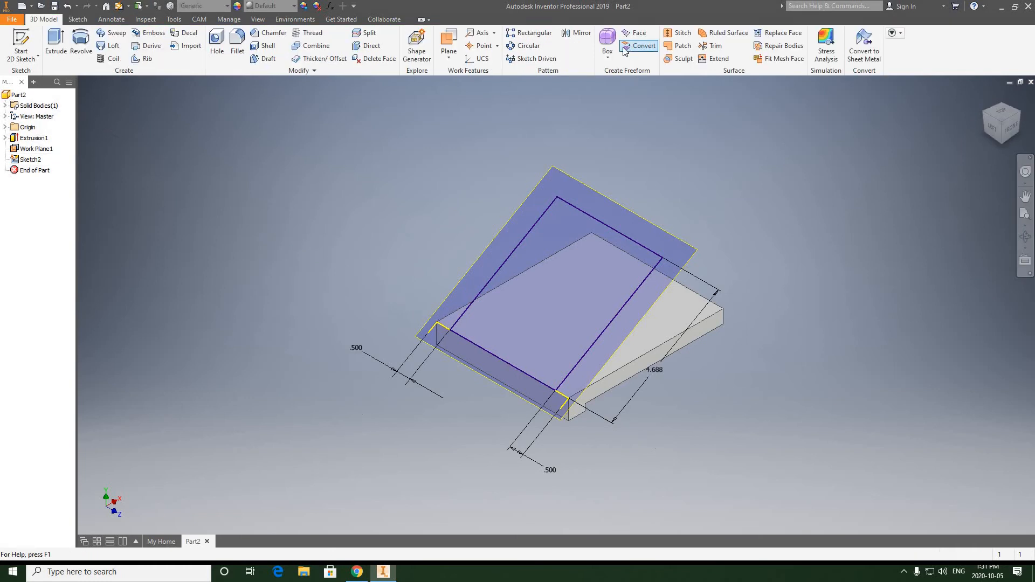
Set up an extrusion of the rectangle on the inclined work plane and examine its preview against the stepped base.
left_click(56, 45)
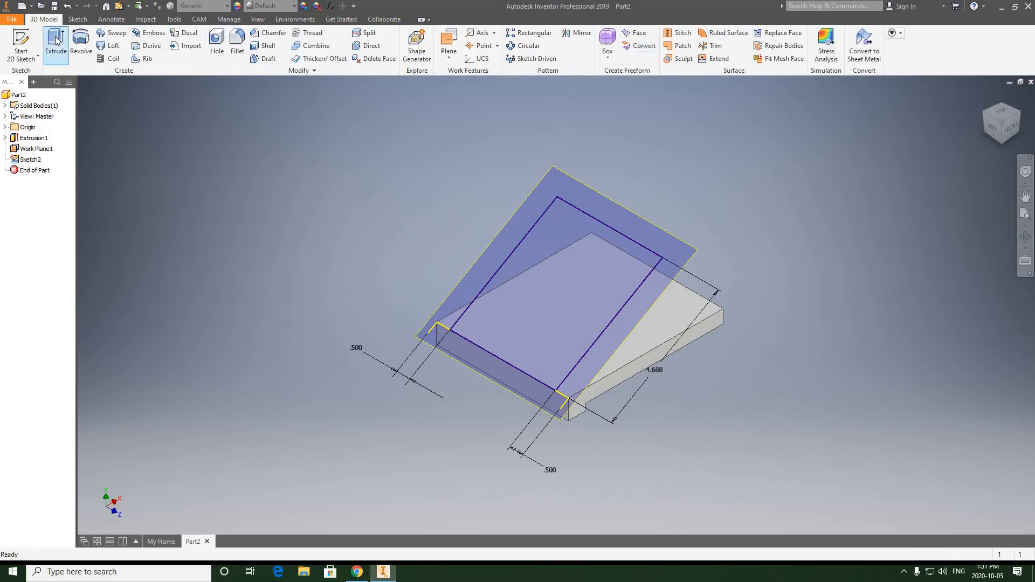
left_click(547, 272)
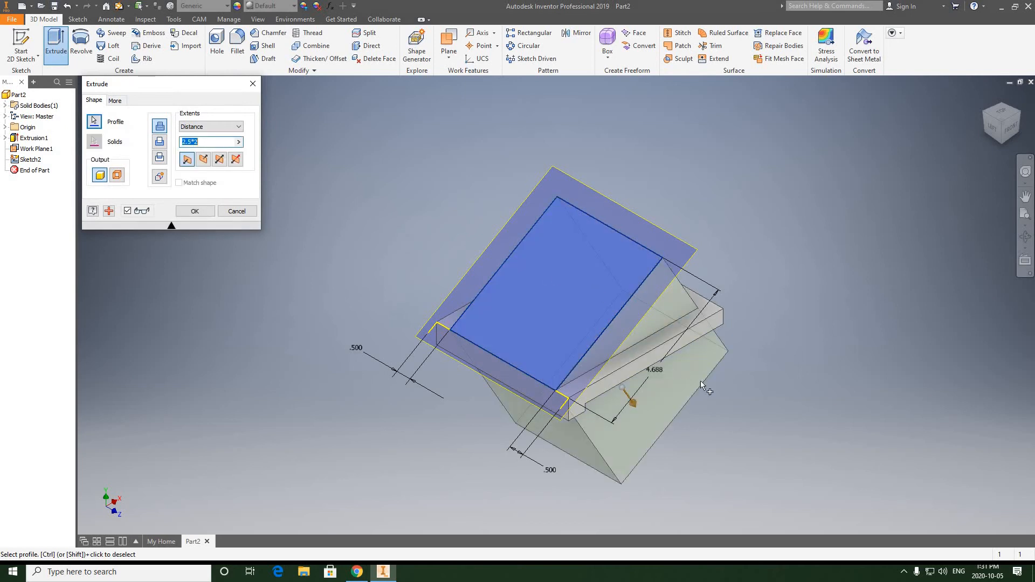
scroll(728, 385, "down", 3)
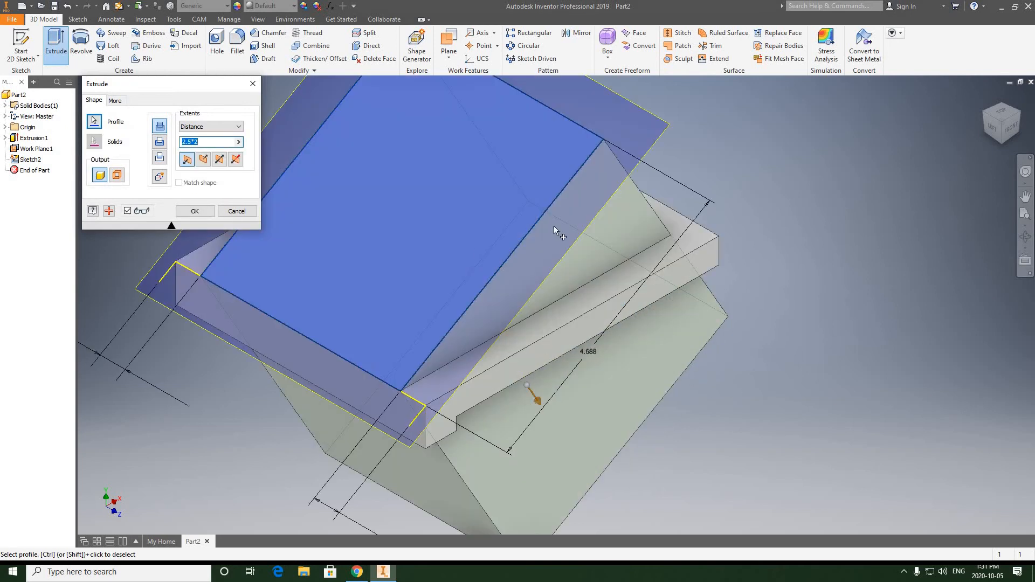
scroll(594, 226, "up", 2)
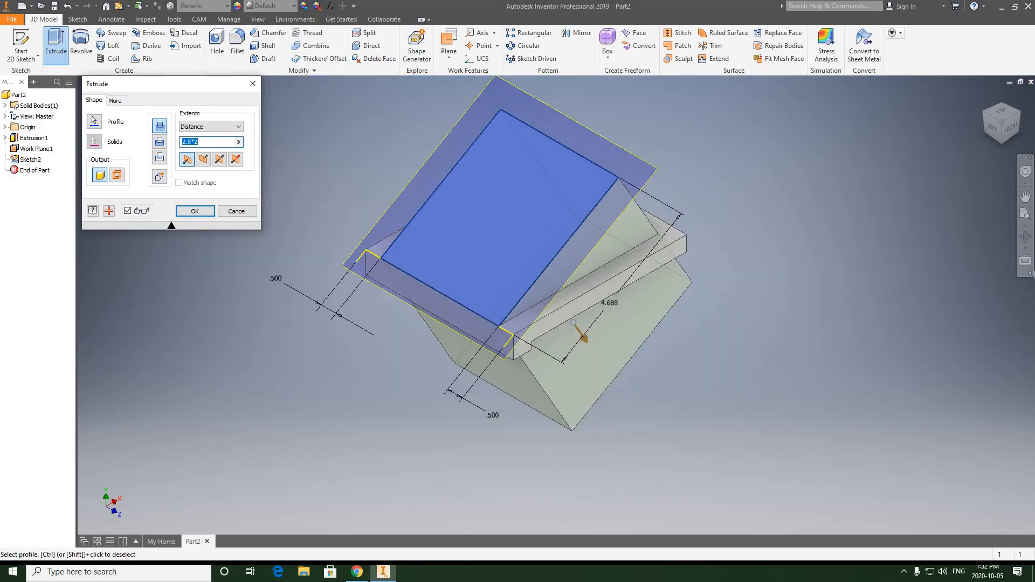
left_click(1025, 236)
left_click_drag(603, 259, 636, 279)
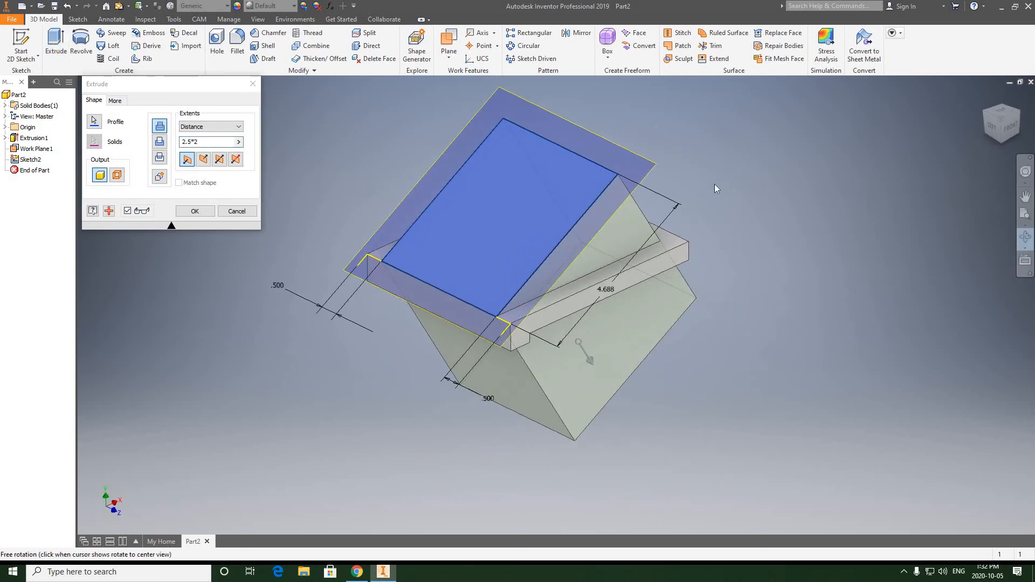
right_click(715, 184)
left_click(754, 184)
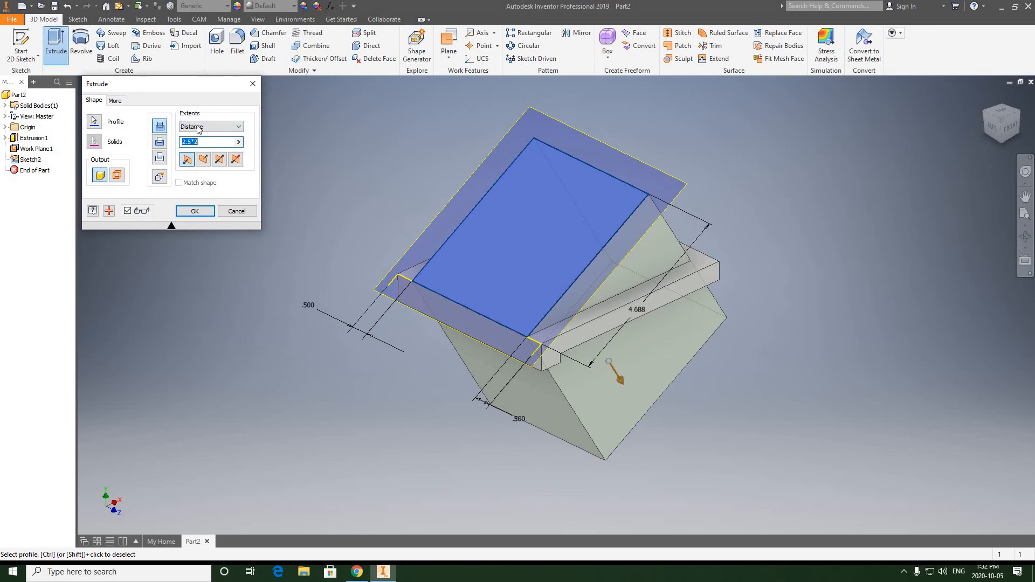
Set the extrusion extent to To Next and create the inclined block so that it ends at the base.
left_click(239, 127)
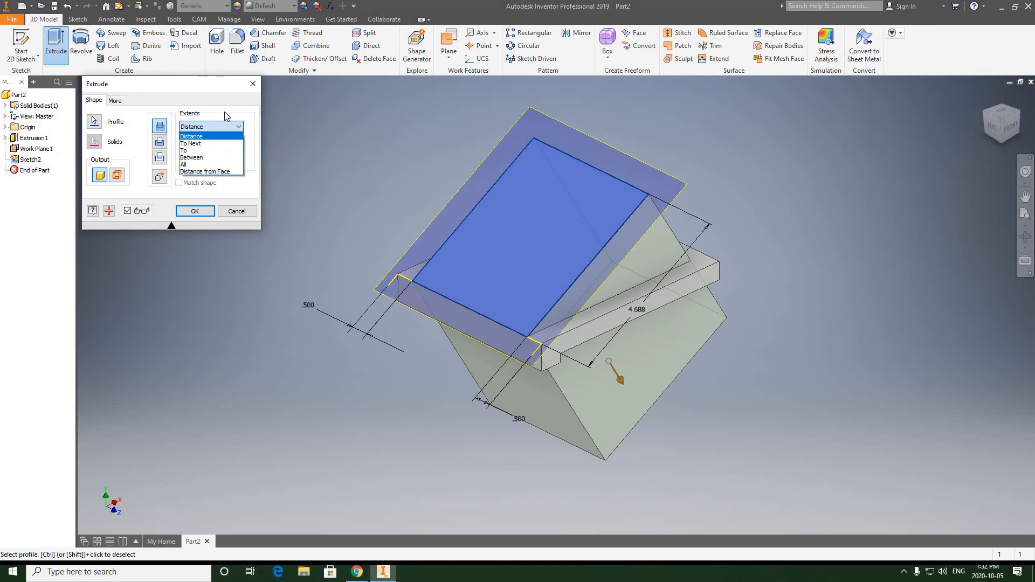
left_click(192, 137)
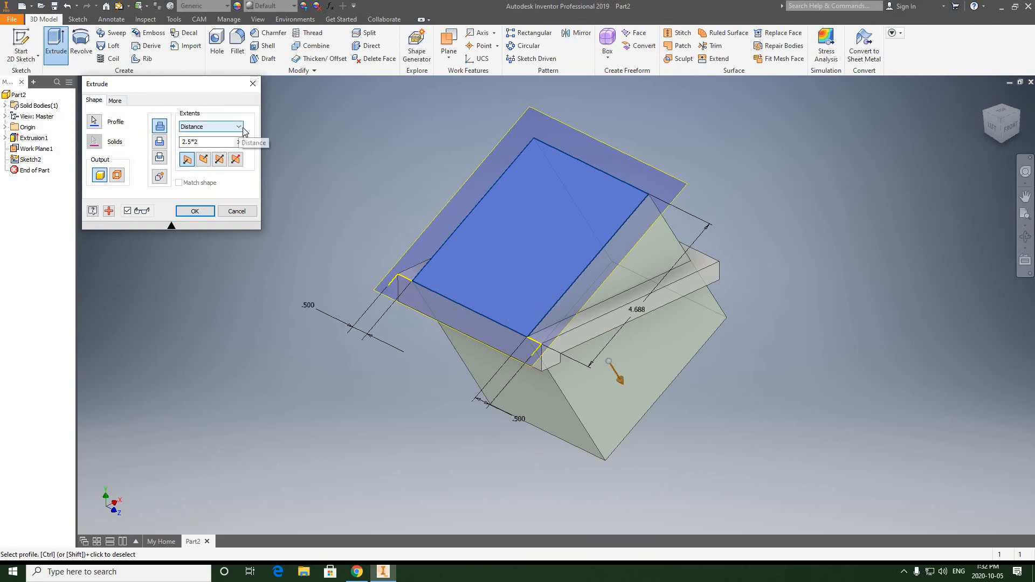
left_click(239, 128)
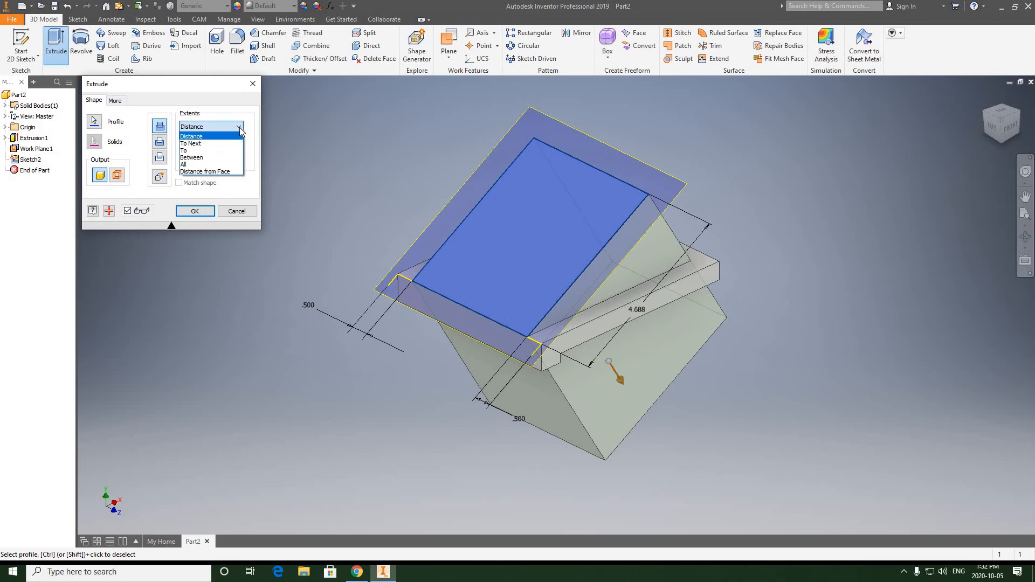
left_click(194, 144)
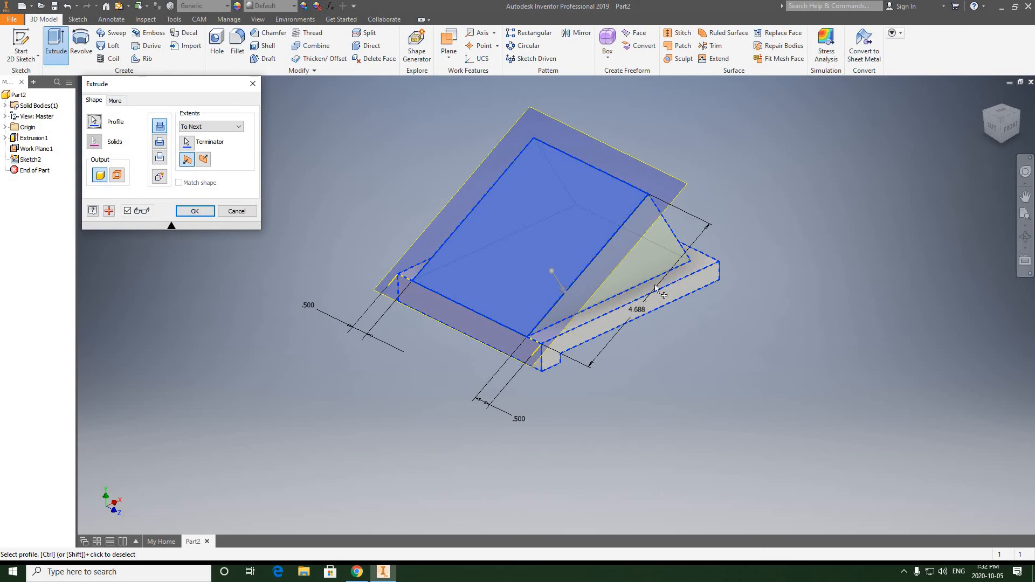
left_click(1026, 238)
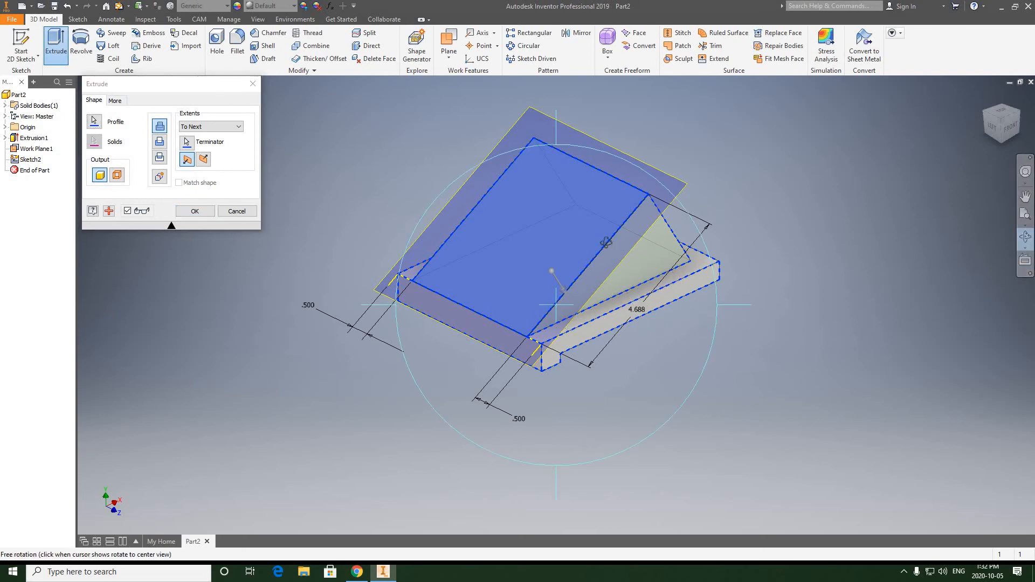
left_click_drag(545, 161, 727, 173)
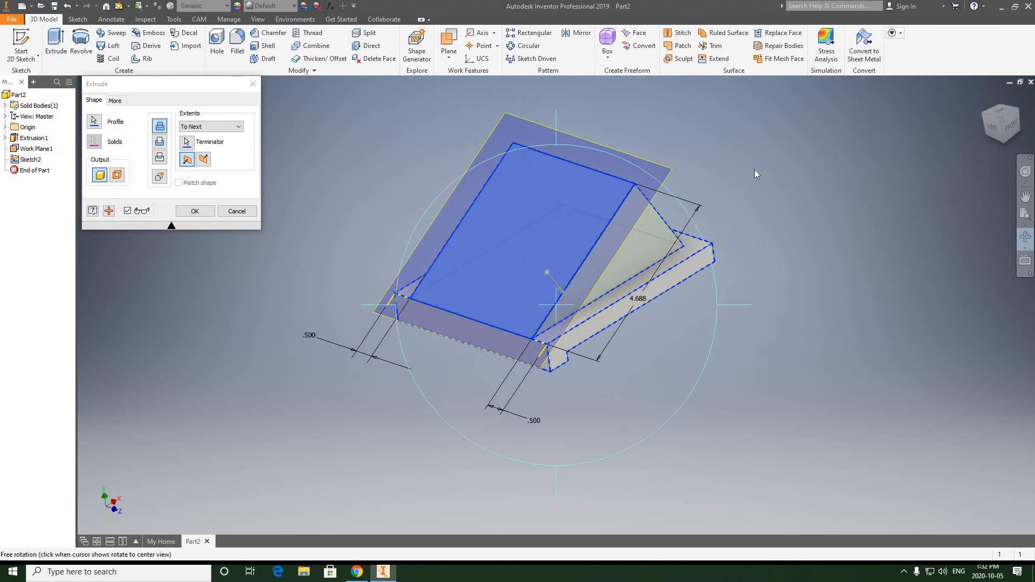
right_click(726, 169)
left_click(669, 176)
scroll(668, 184, "down", 3)
scroll(735, 192, "up", 3)
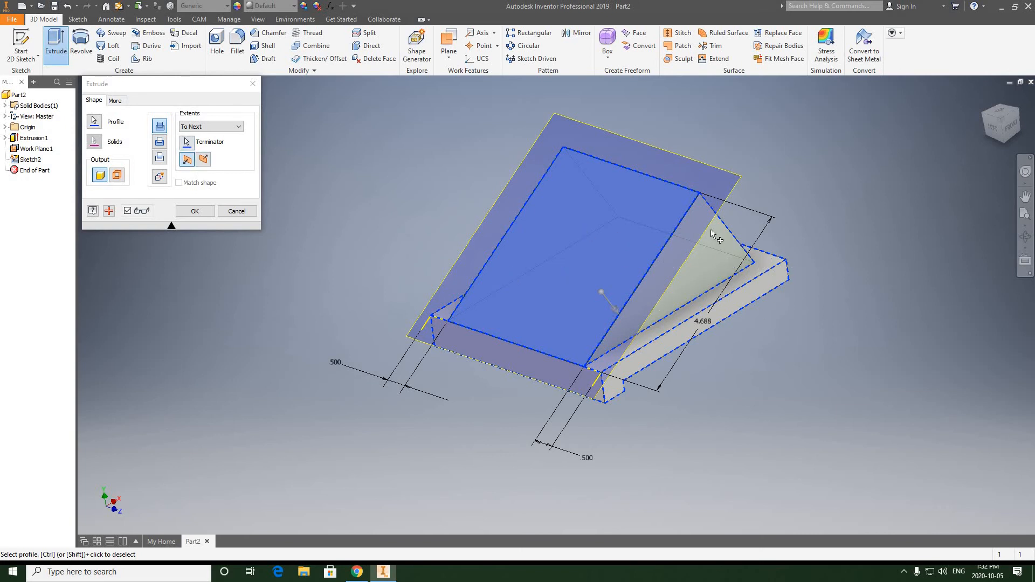
left_click(197, 212)
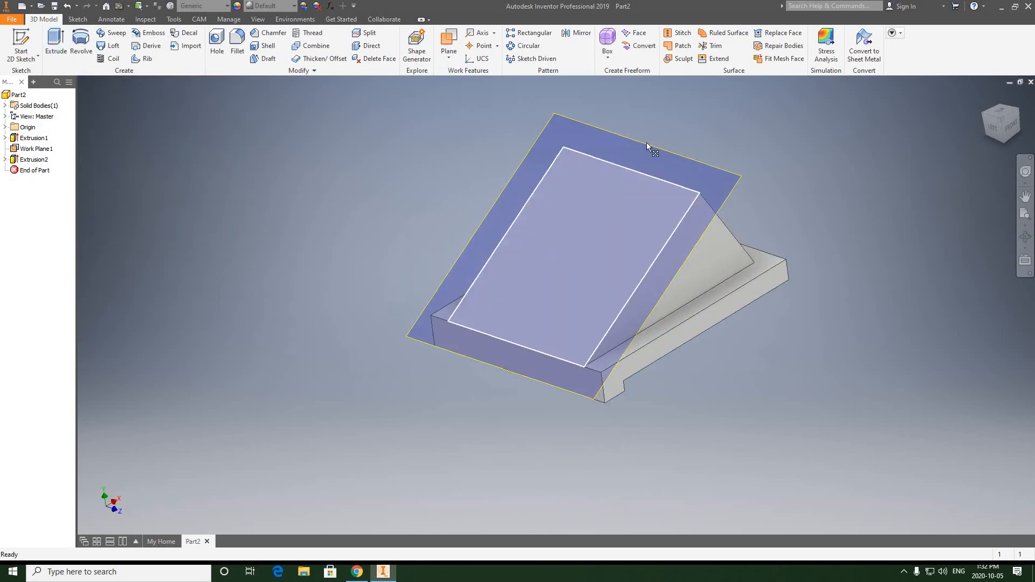
Switch the inclined work plane's visibility off, back on, and off again, leaving only the solid displayed.
middle_click_drag(690, 155, 655, 172)
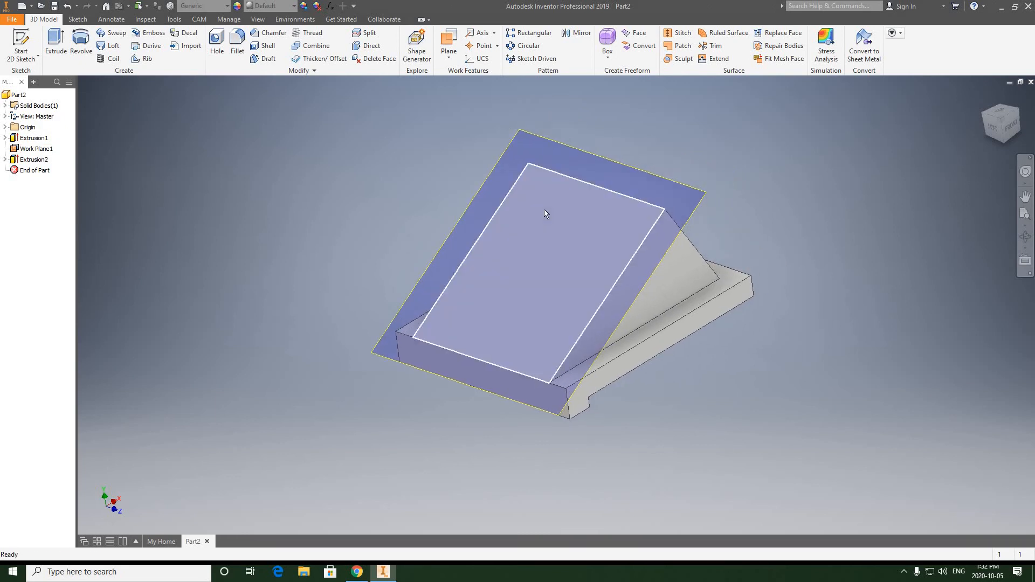
left_click(1000, 121)
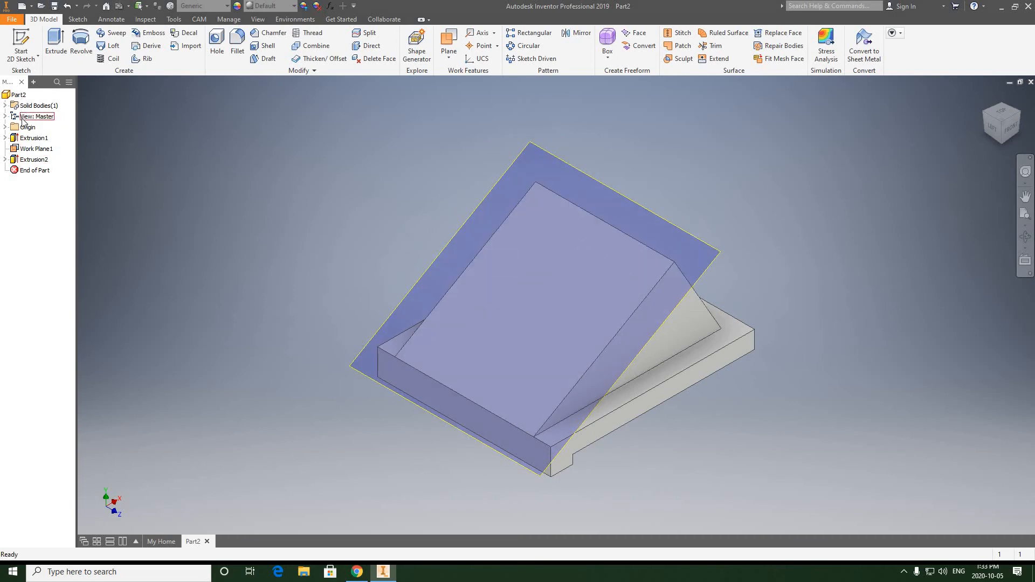
right_click(34, 152)
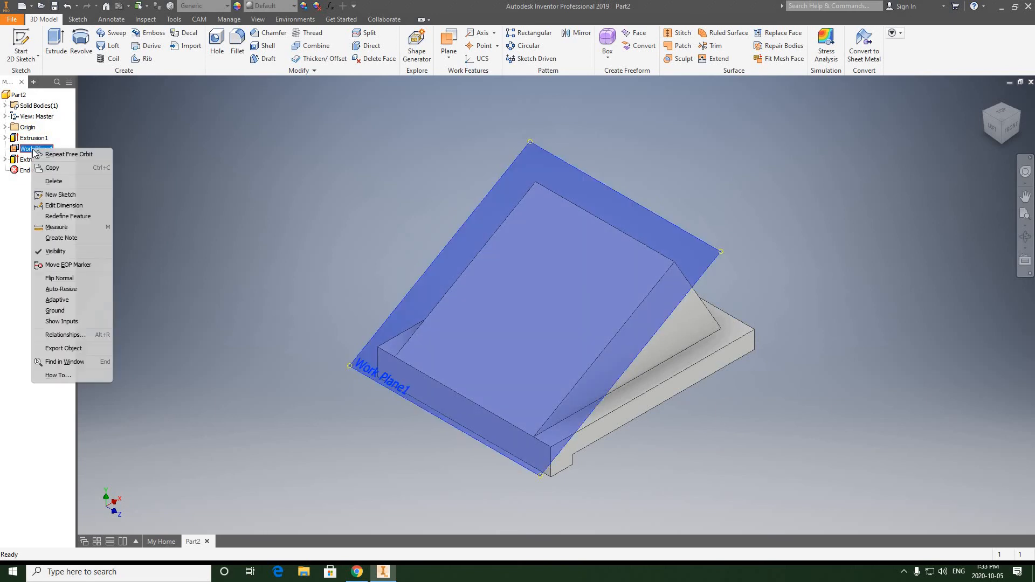
left_click(54, 251)
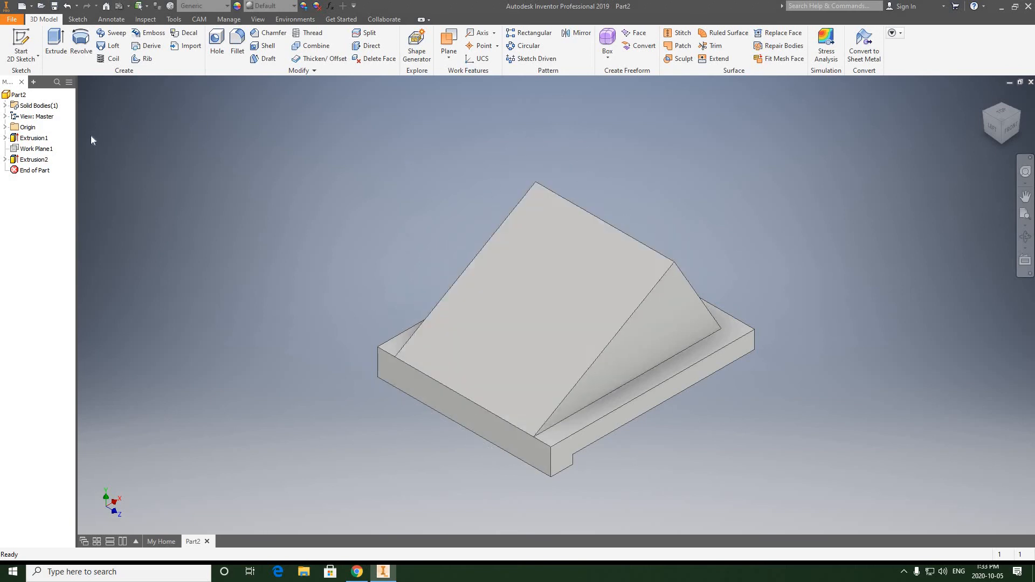
right_click(36, 154)
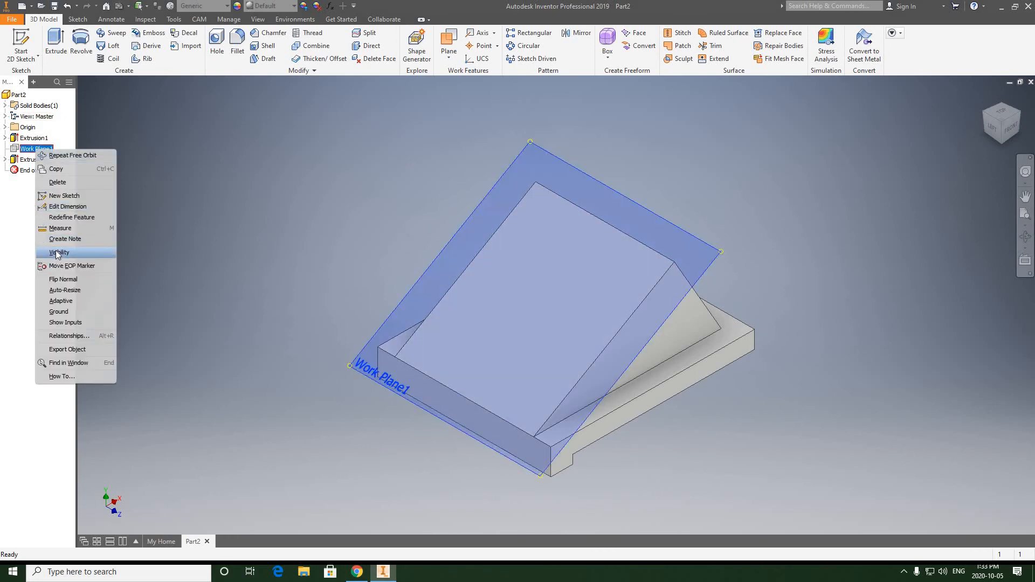
left_click(351, 273)
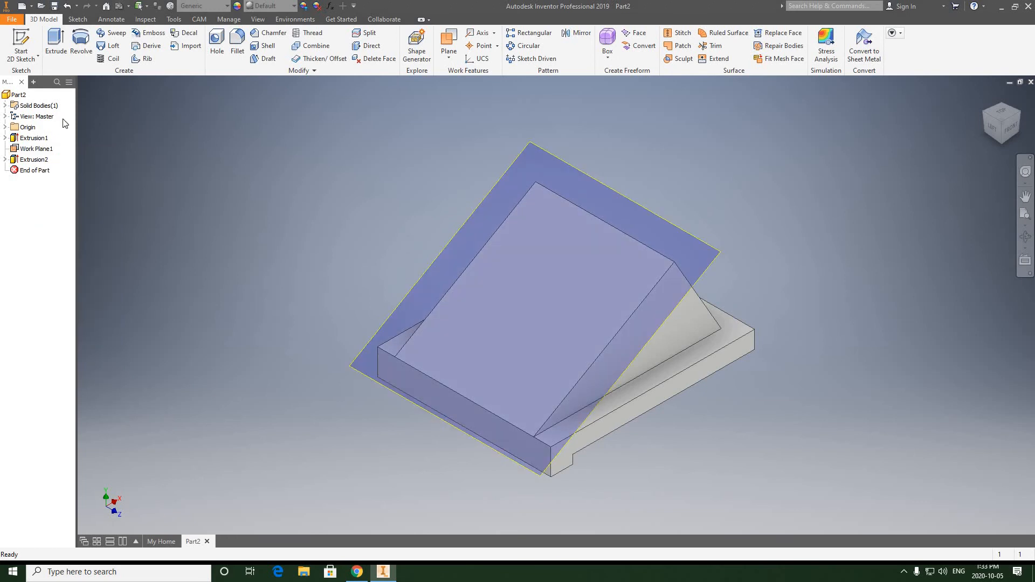
right_click(34, 149)
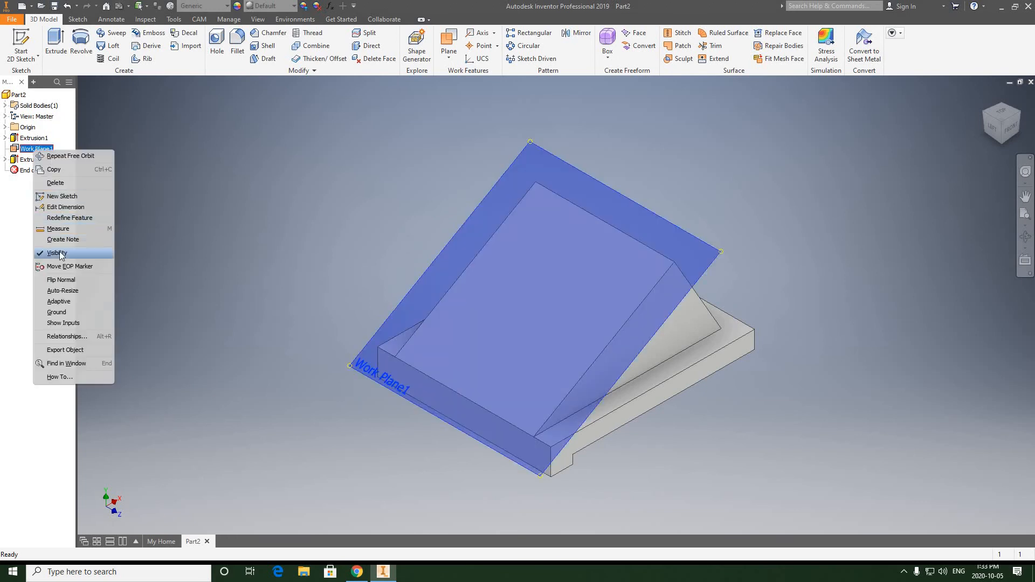
scroll(545, 308, "down", 4)
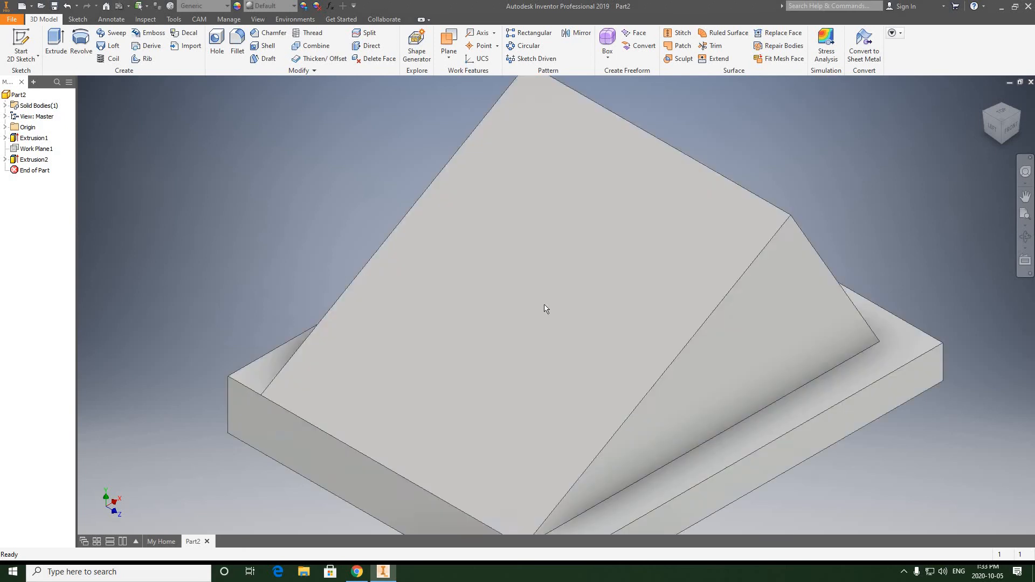
Fillet the two side edges of the inclined block's back face with a 2 in radius.
scroll(544, 305, "up", 3)
middle_click_drag(543, 304, 518, 281)
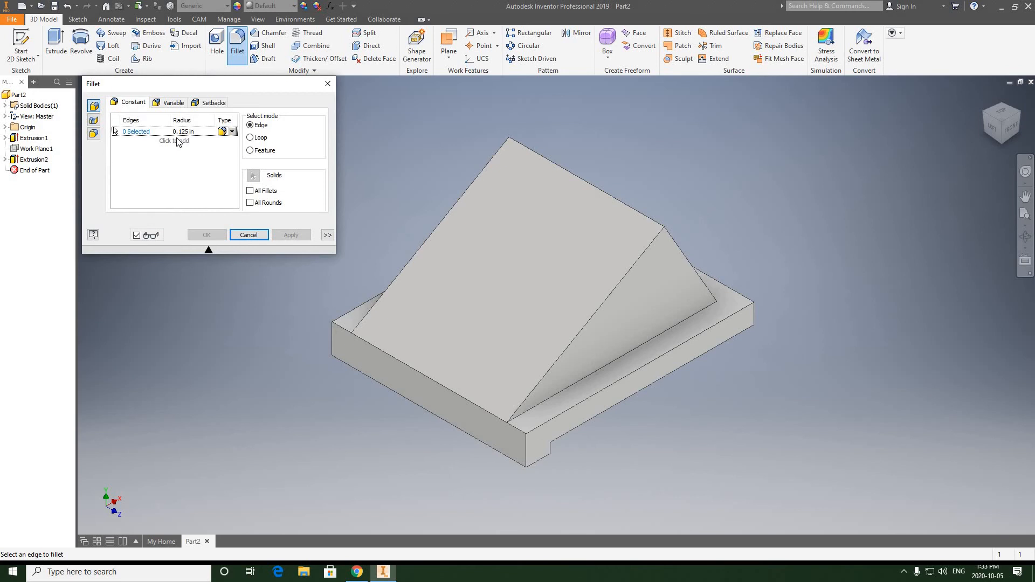
left_click(184, 131)
type("2")
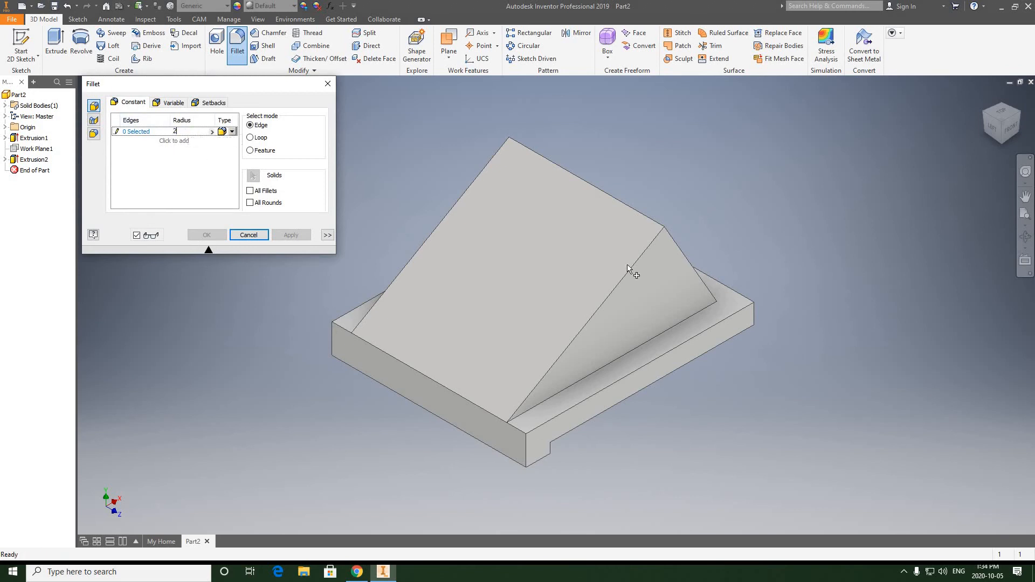
left_click(1026, 236)
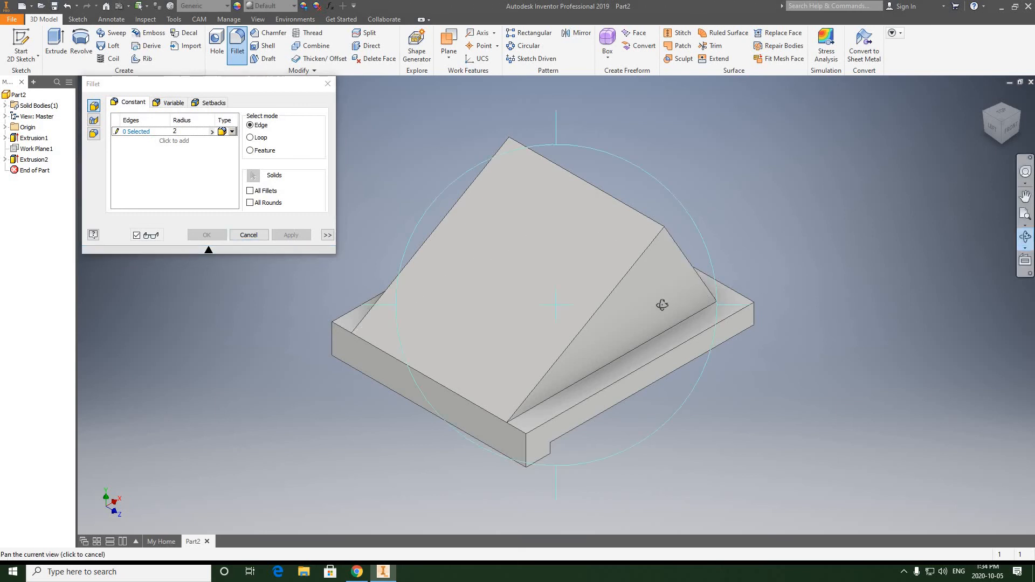
left_click_drag(663, 303, 561, 346)
right_click(762, 226)
left_click(791, 226)
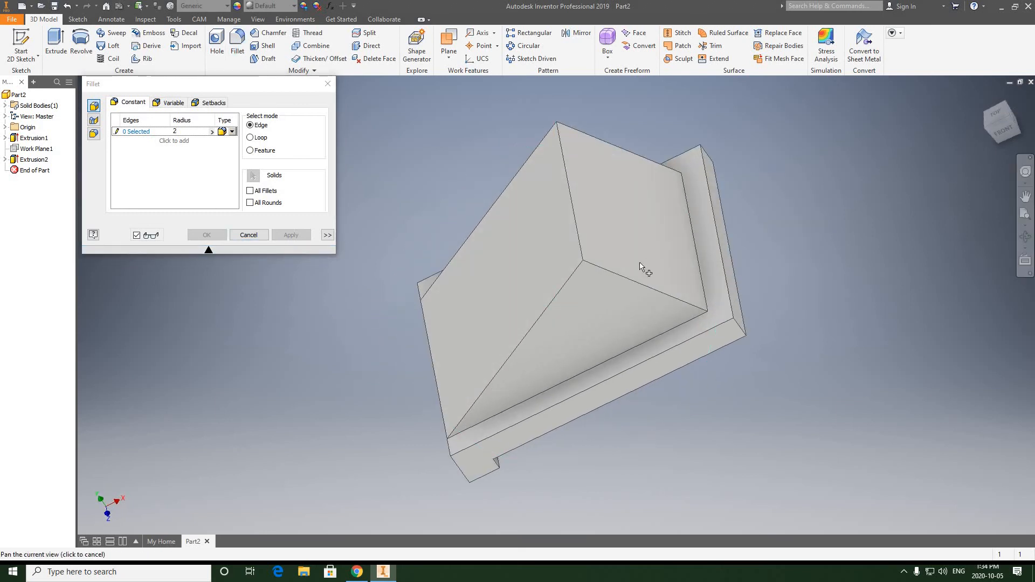
left_click(624, 281)
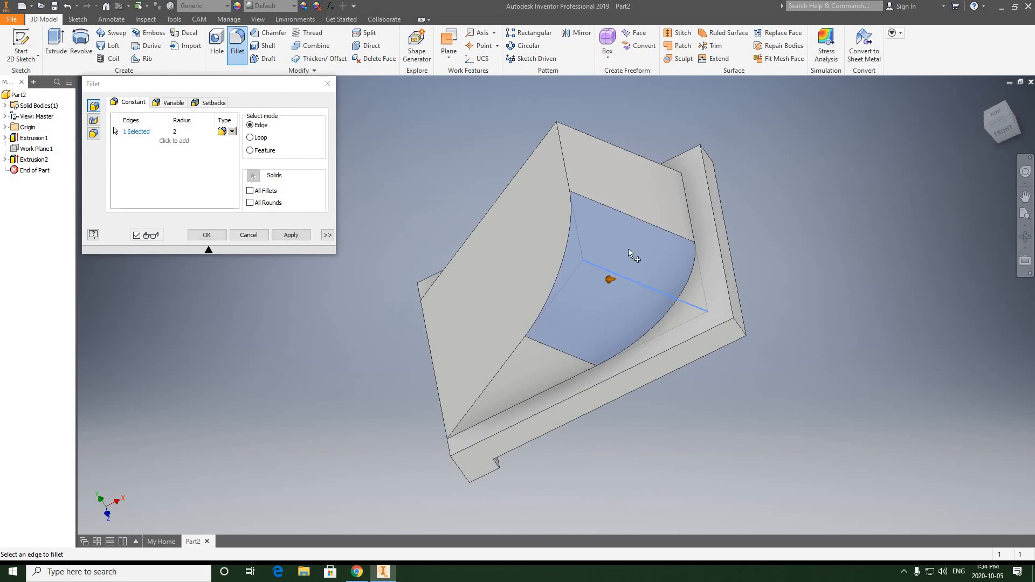
left_click(608, 147)
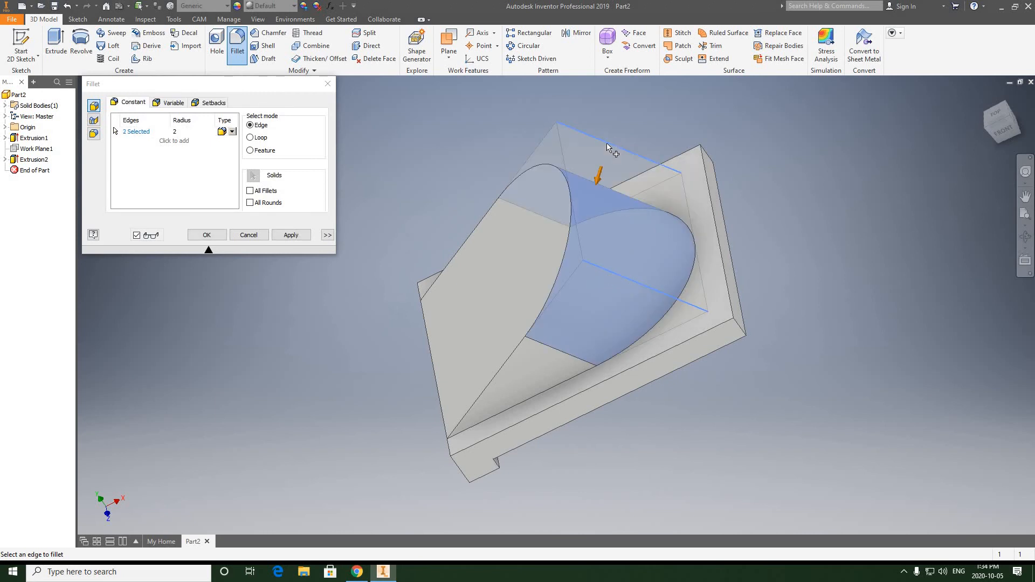
left_click(205, 234)
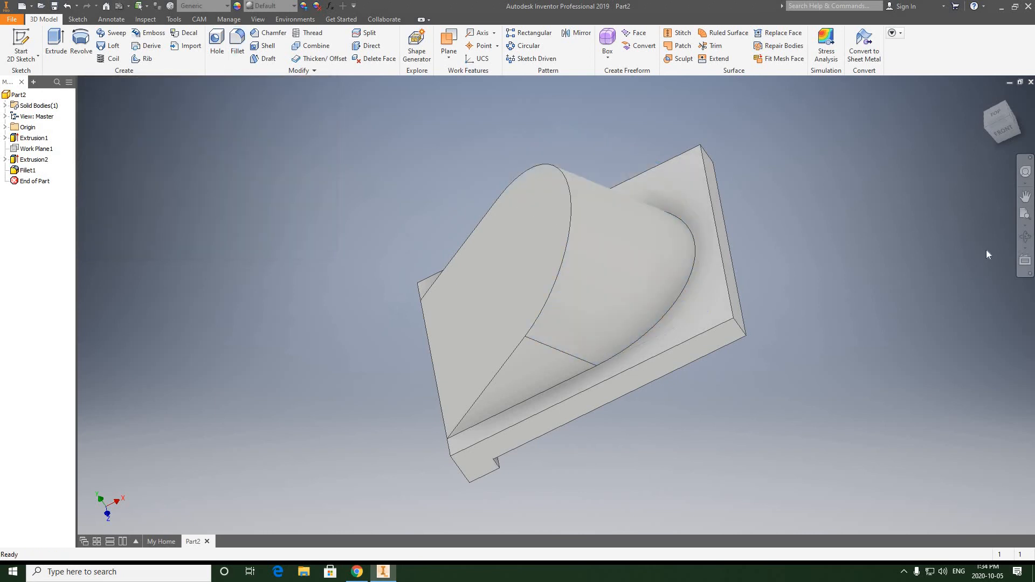
Fillet the two vertical corner edges of the base behind the inclined block with a 2.5 in radius.
left_click(1025, 236)
left_click_drag(642, 255, 786, 204)
right_click(754, 199)
left_click(788, 200)
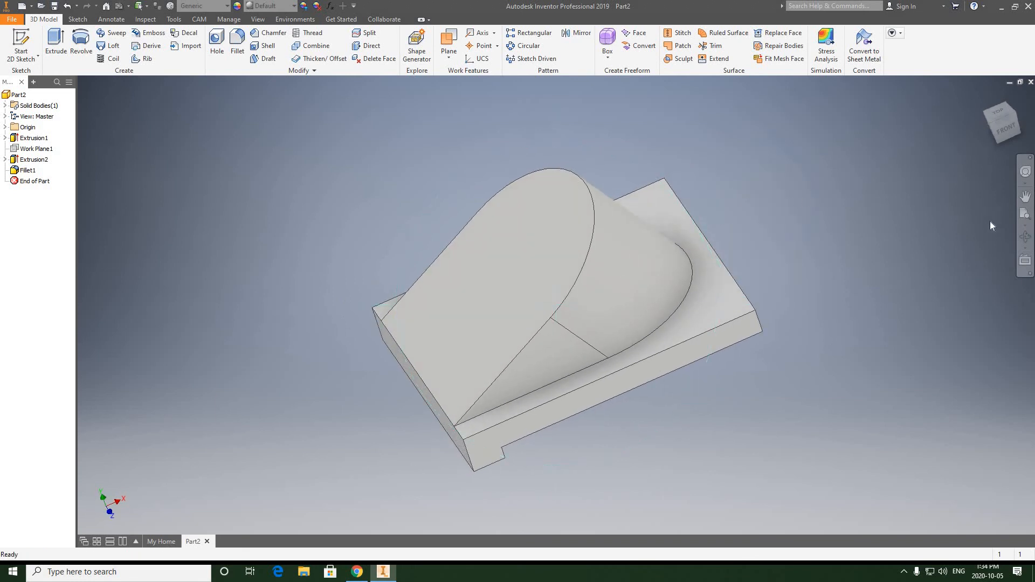
left_click(1026, 237)
left_click_drag(566, 296, 631, 270)
right_click(765, 167)
left_click(804, 160)
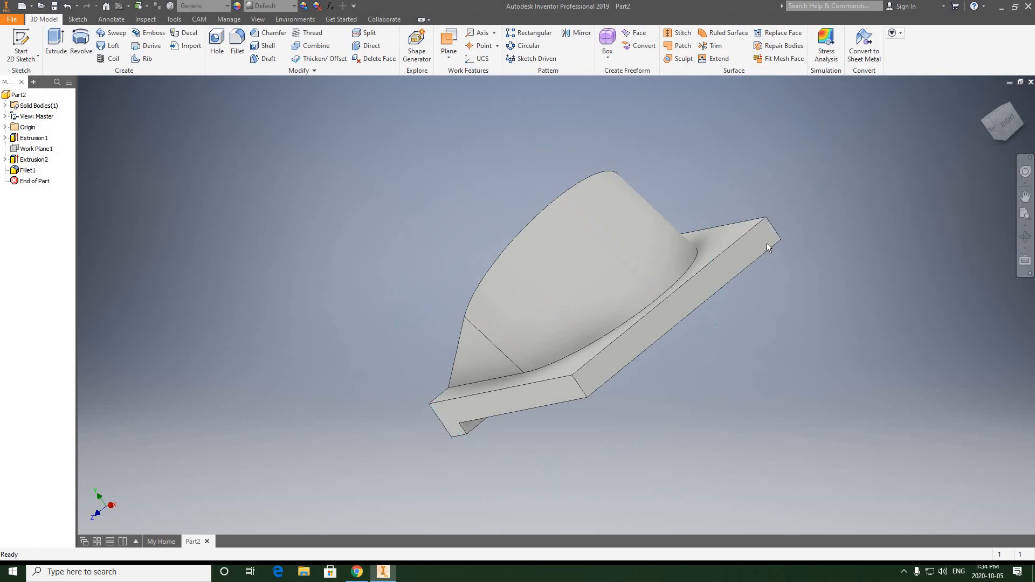
left_click(237, 43)
left_click(189, 132)
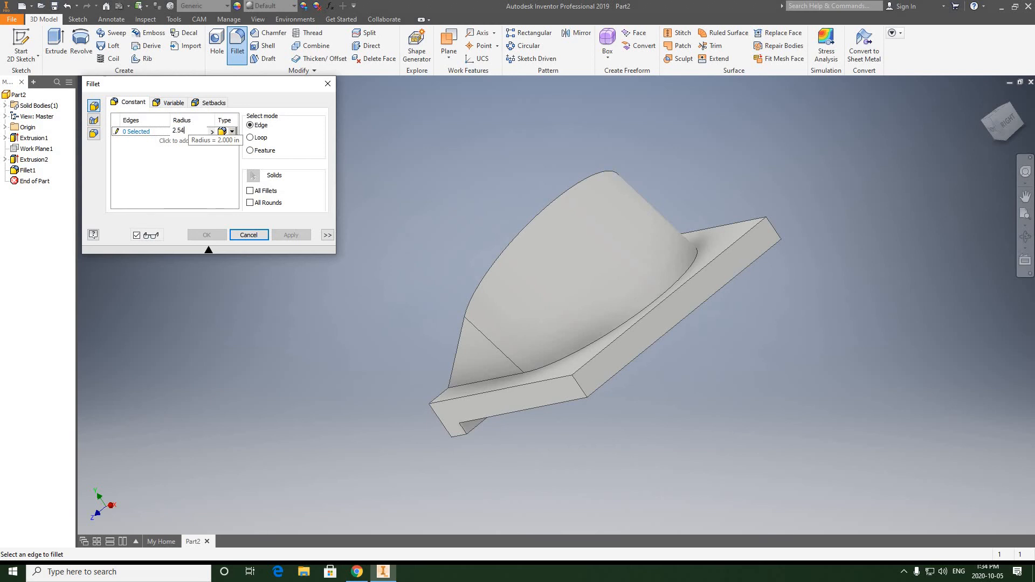
left_click(579, 386)
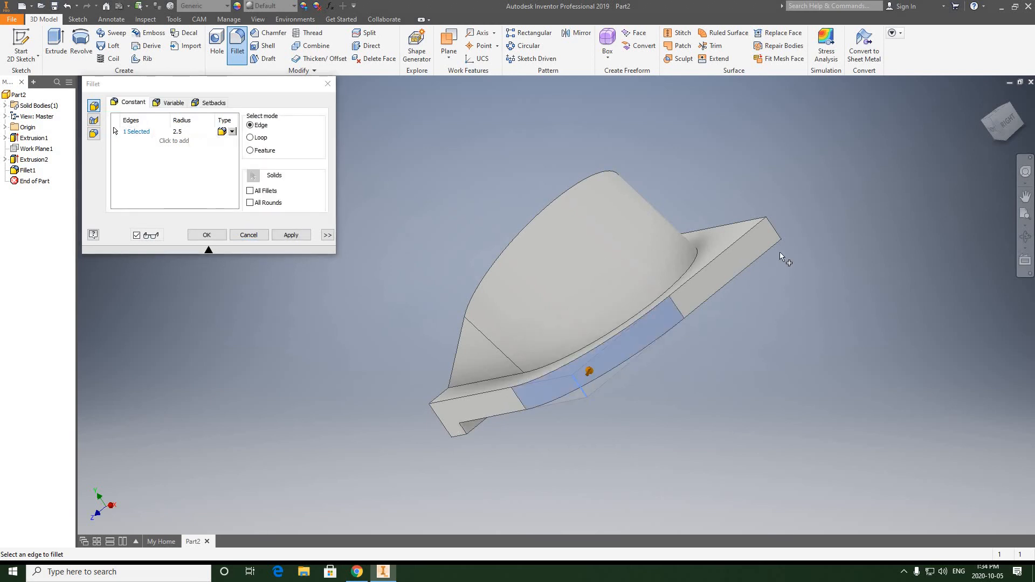
left_click(776, 236)
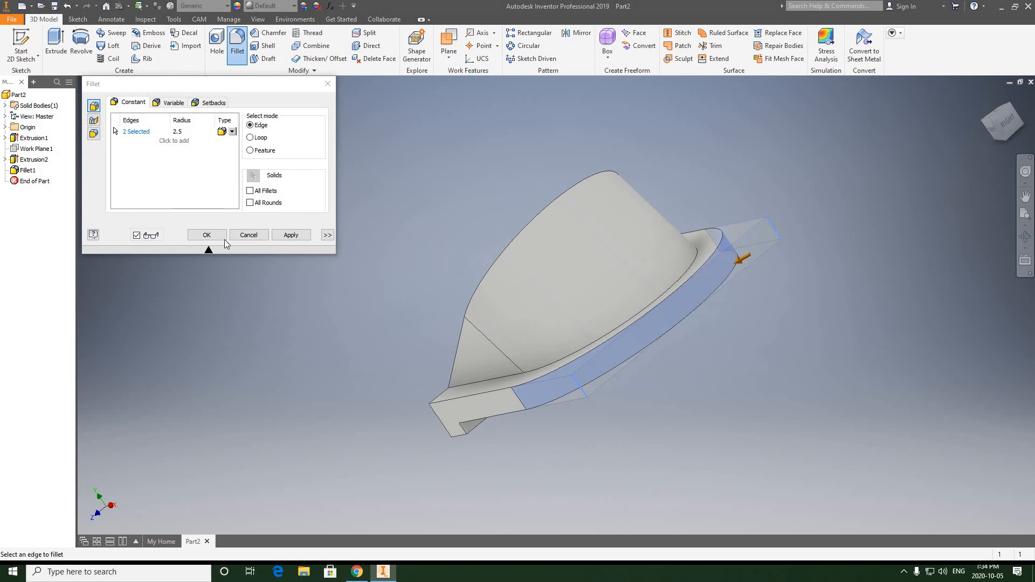
left_click(207, 235)
Start a new 2D sketch on the sloped front face of the inclined block.
left_click(1026, 237)
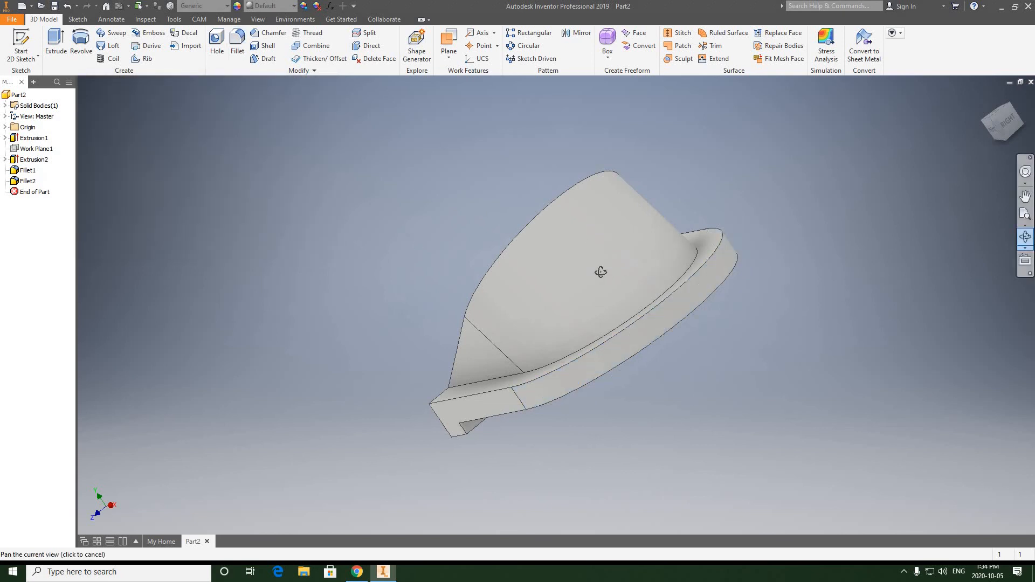
left_click_drag(698, 227, 763, 210)
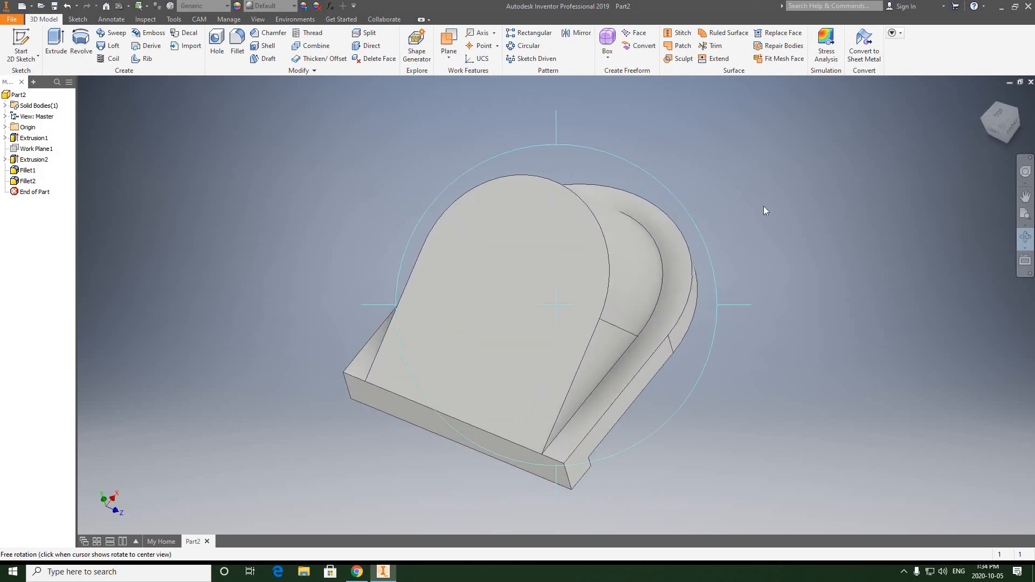
right_click(723, 212)
left_click(1005, 128)
left_click(1003, 126)
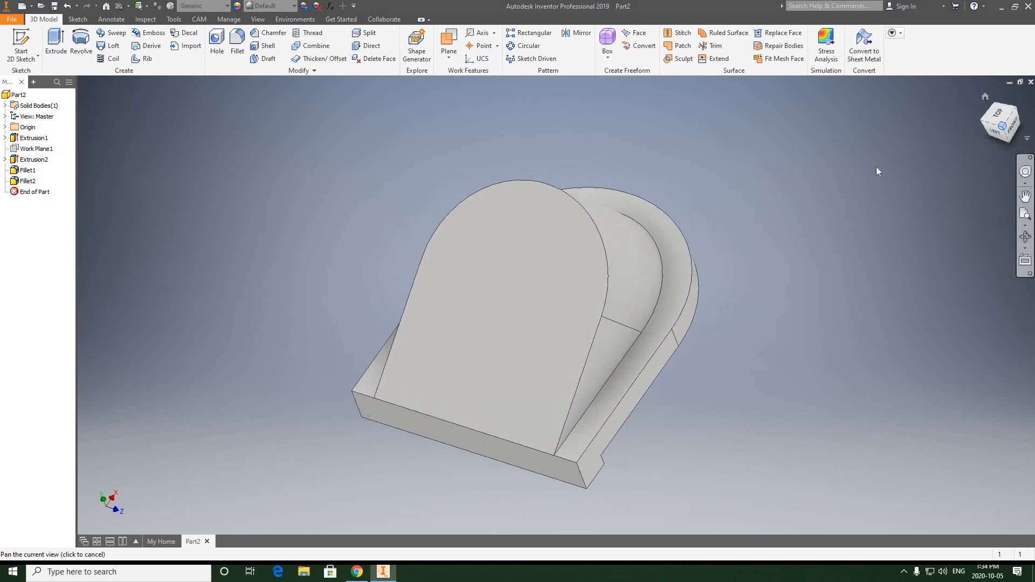
right_click(523, 164)
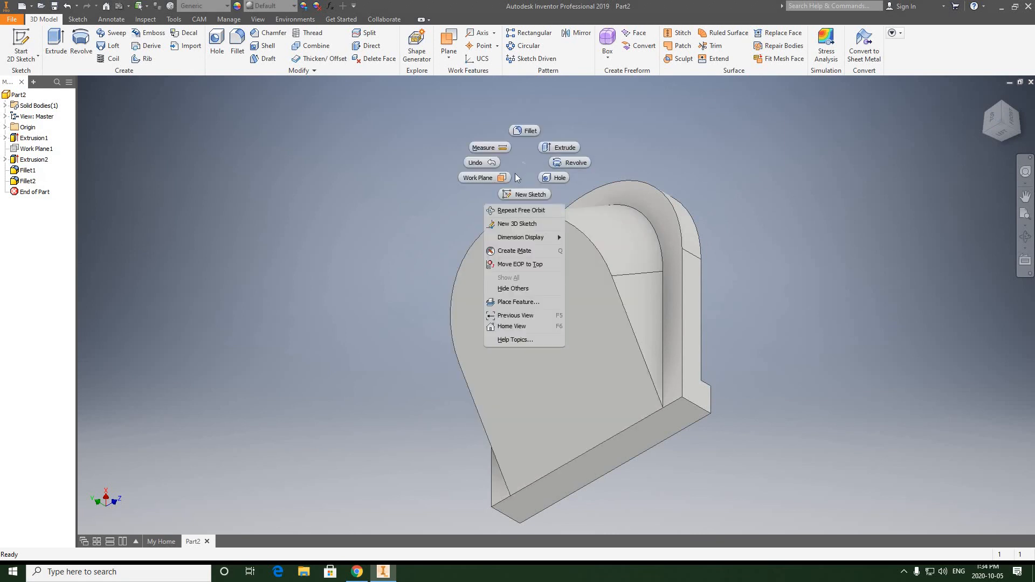
left_click(206, 112)
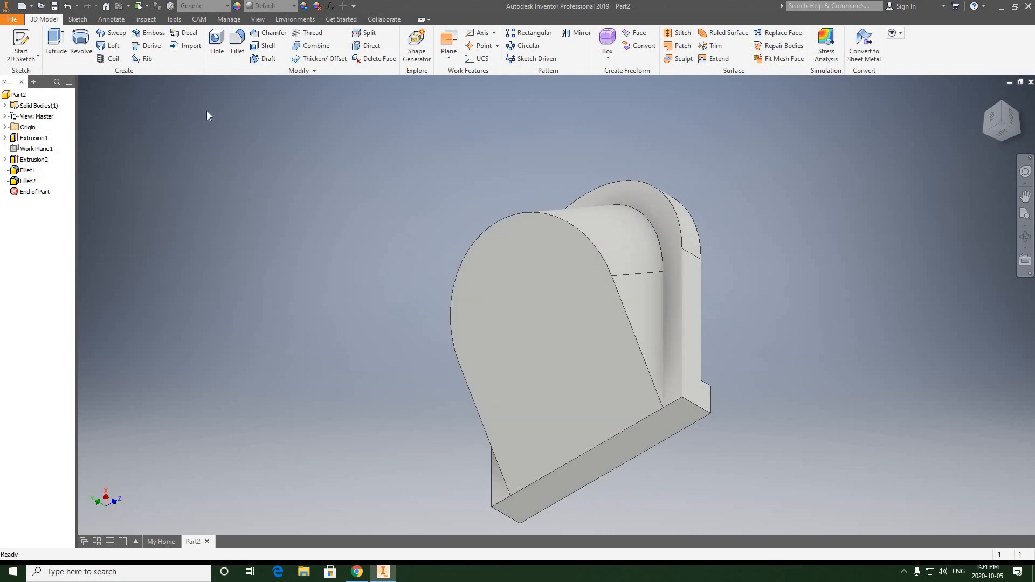
left_click(21, 60)
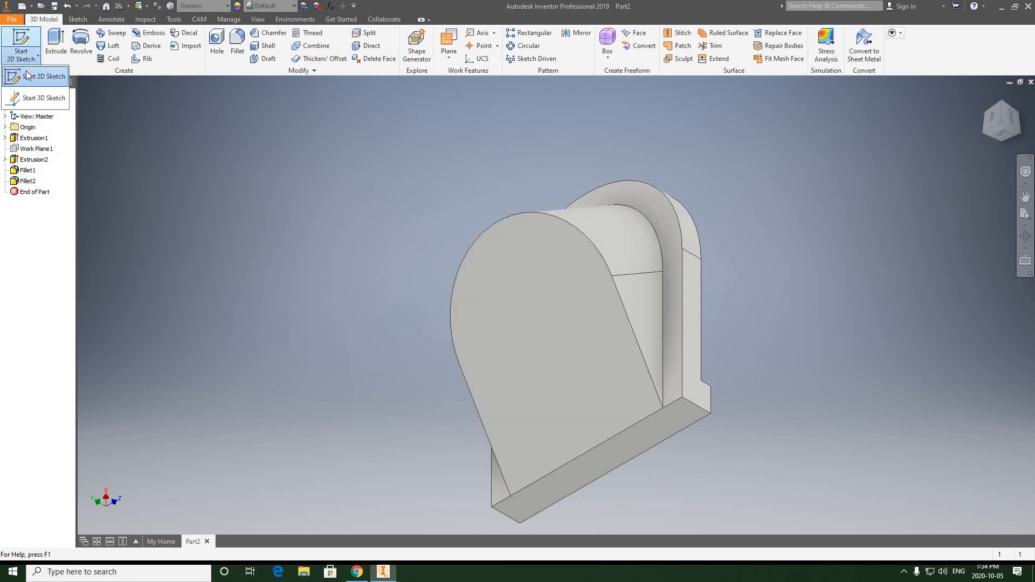
left_click(537, 254)
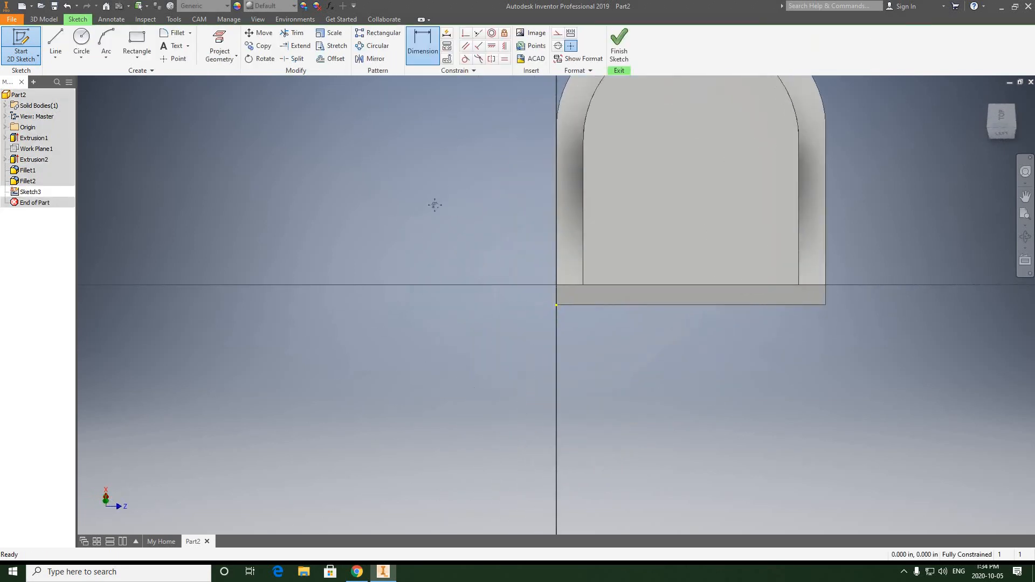
scroll(410, 233, "up", 4)
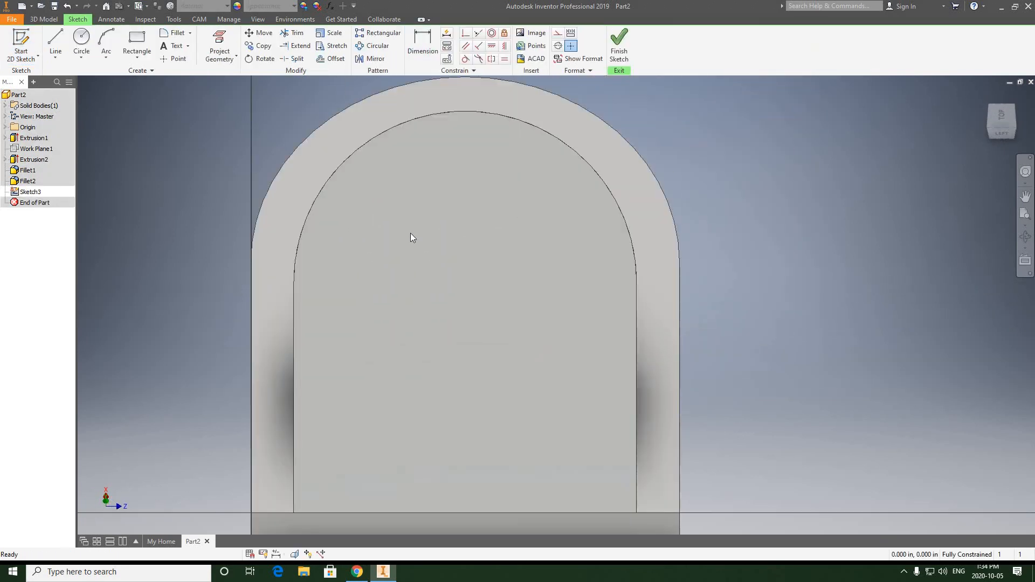
scroll(410, 233, "down", 3)
Sketch a circle about 3.08 in in diameter on the sloped face, centred on its rounded end's arc centre.
left_click(82, 48)
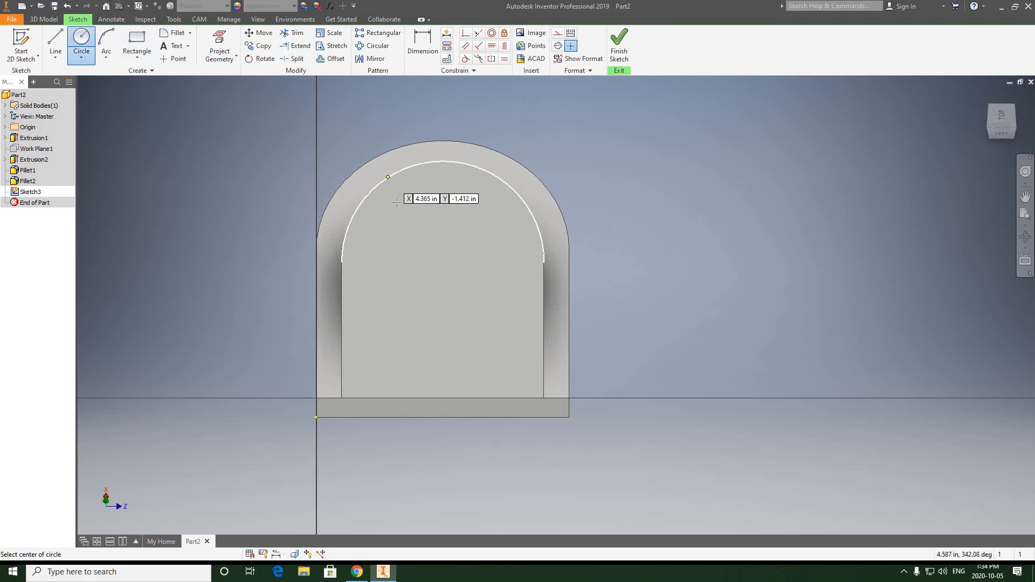
mouse_move(389, 177)
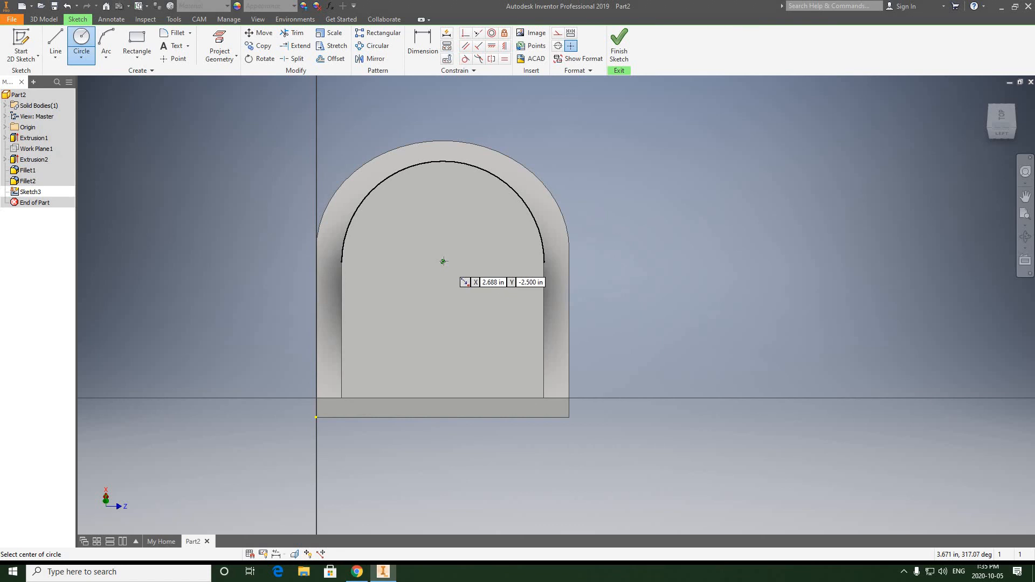
left_click(443, 262)
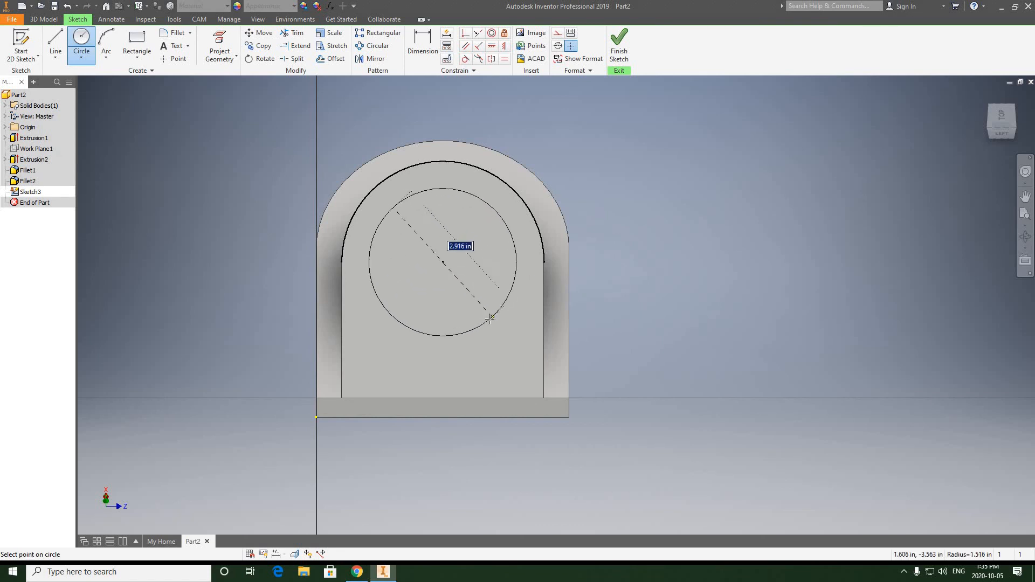
left_click(492, 323)
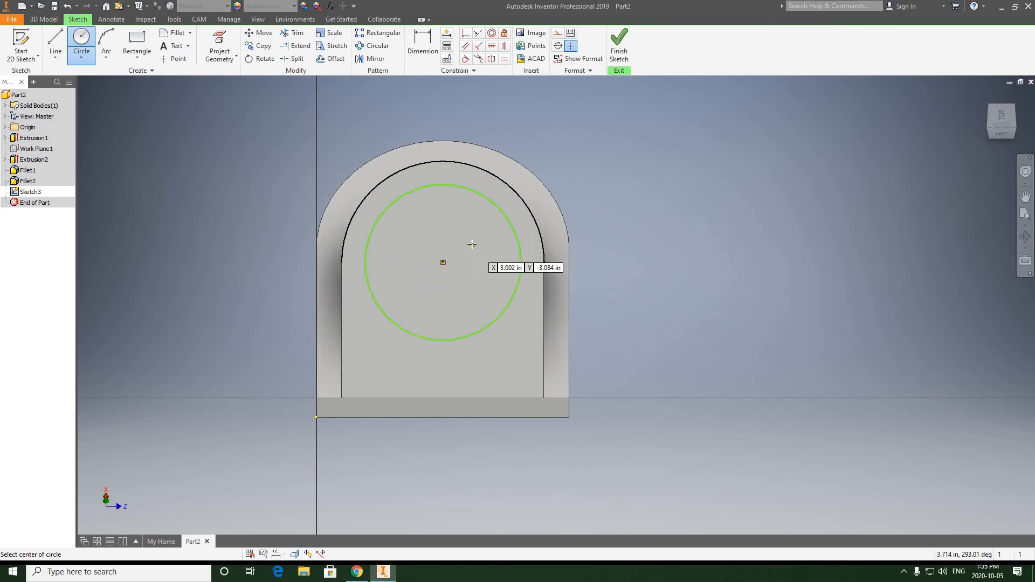
Dimension the circle's diameter at 3 in and finish the sketch.
left_click(423, 42)
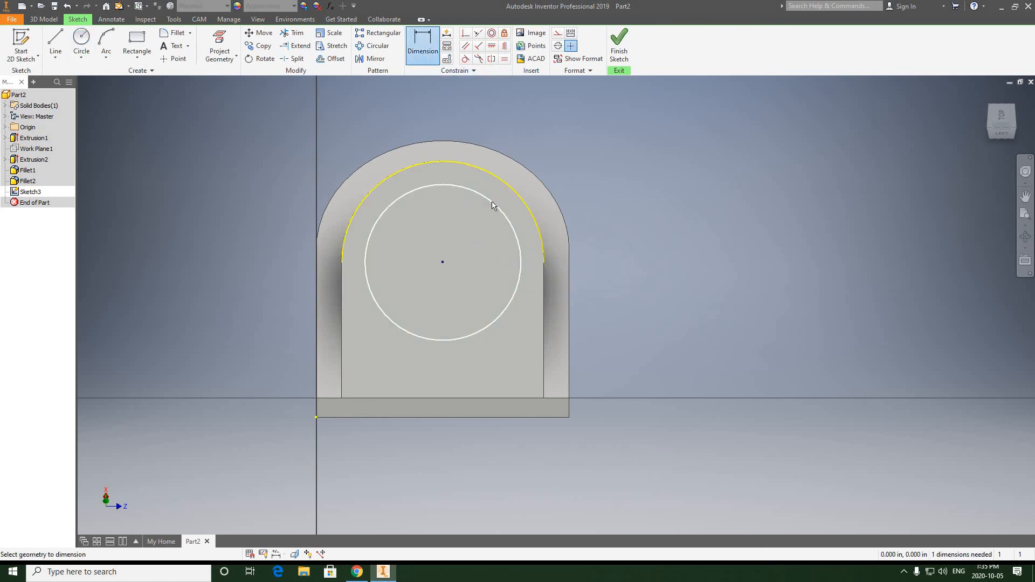
left_click(492, 205)
left_click(623, 210)
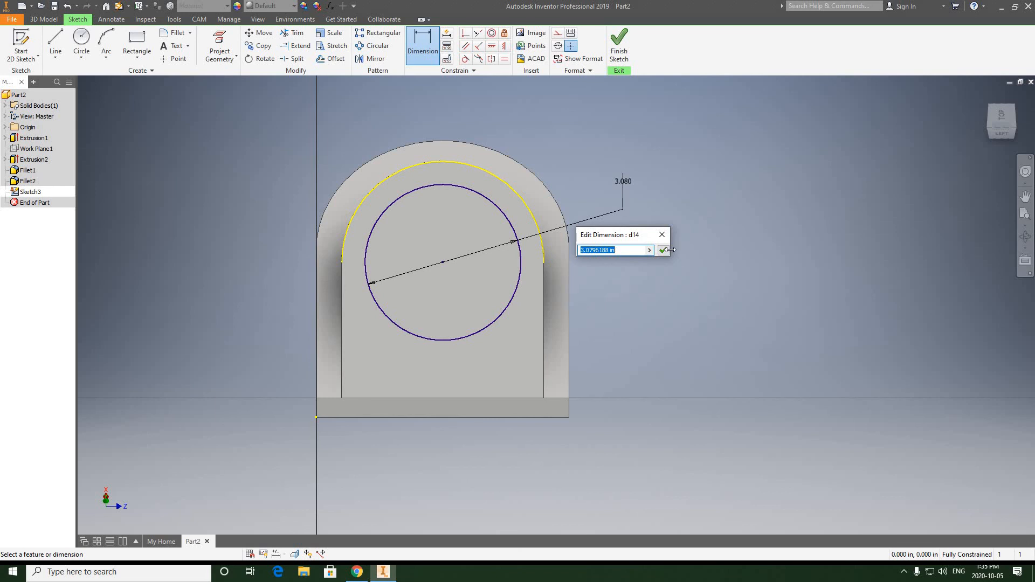
type("3")
left_click(663, 250)
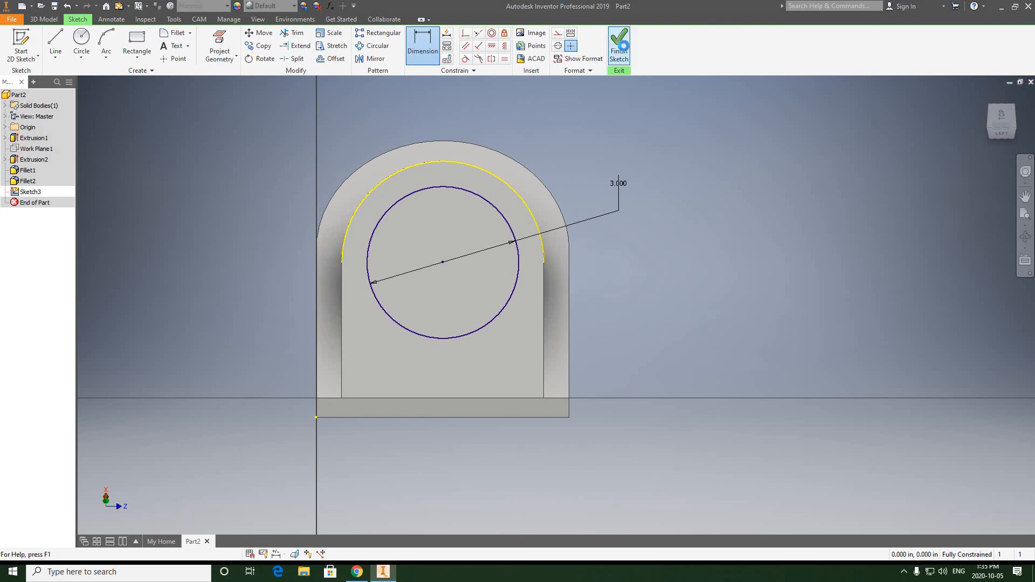
left_click(619, 47)
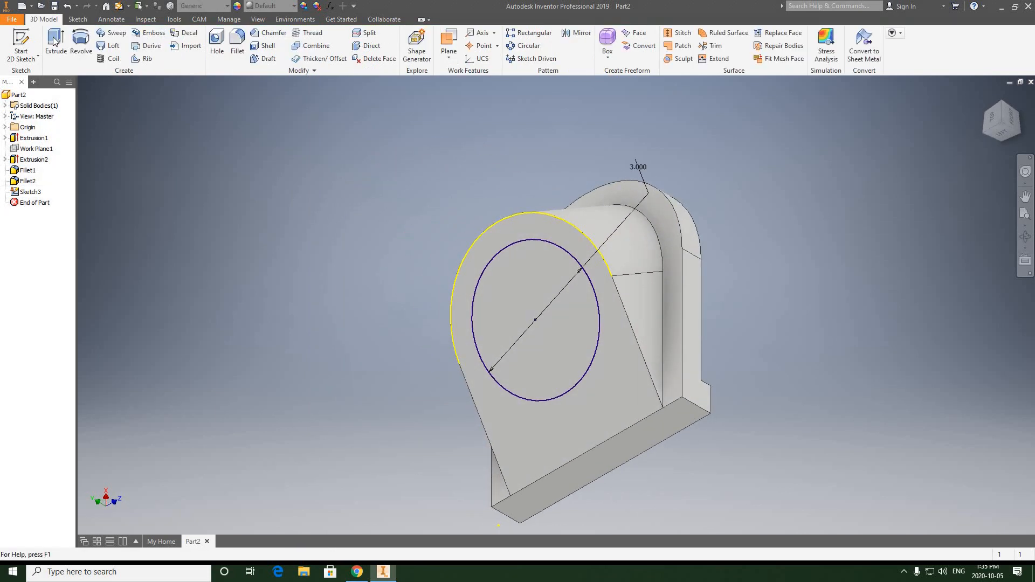
Extrude the circle as a cut into the part with the extent set to All.
key("e")
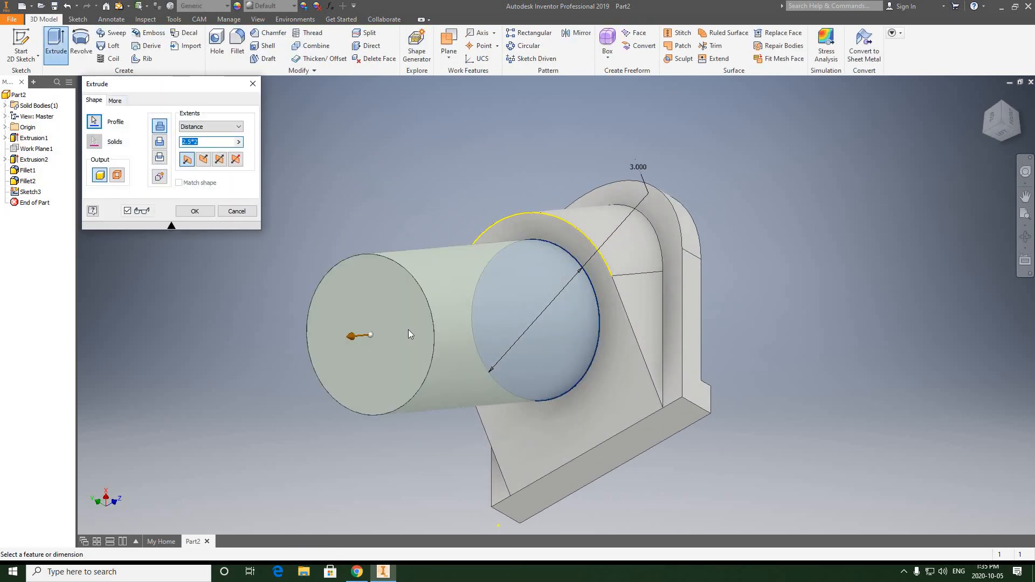
left_click(159, 142)
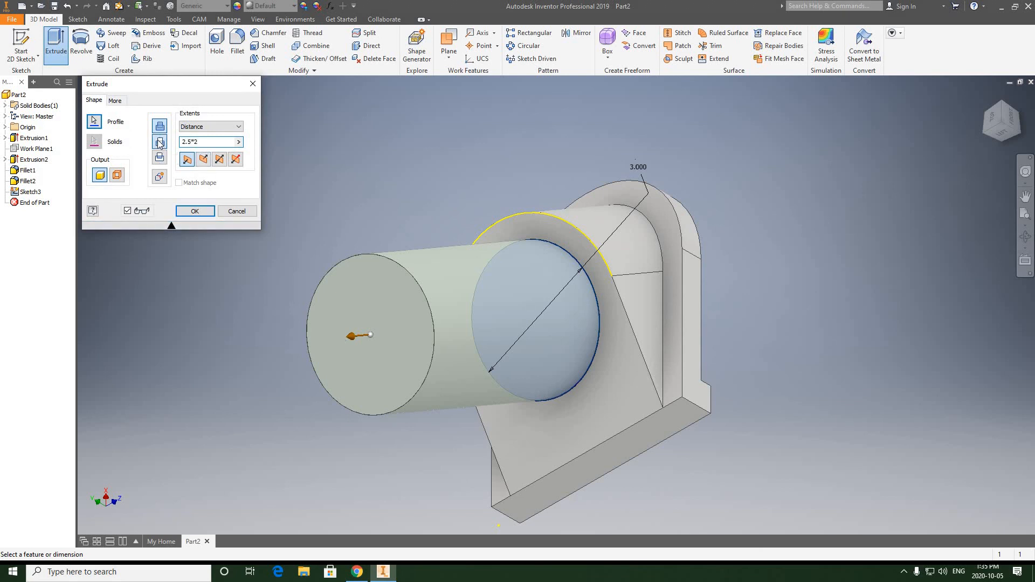
left_click(236, 127)
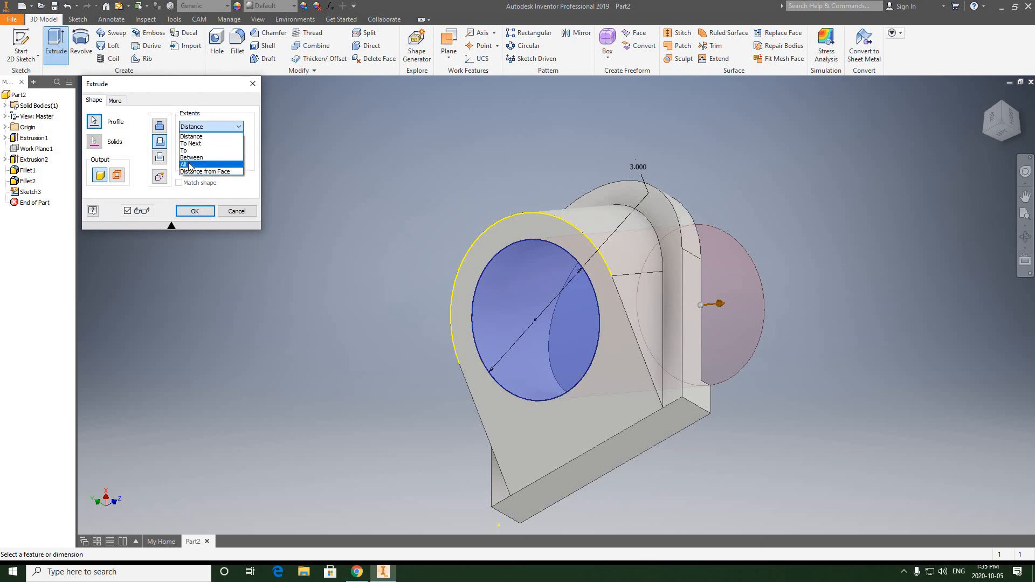
left_click(189, 165)
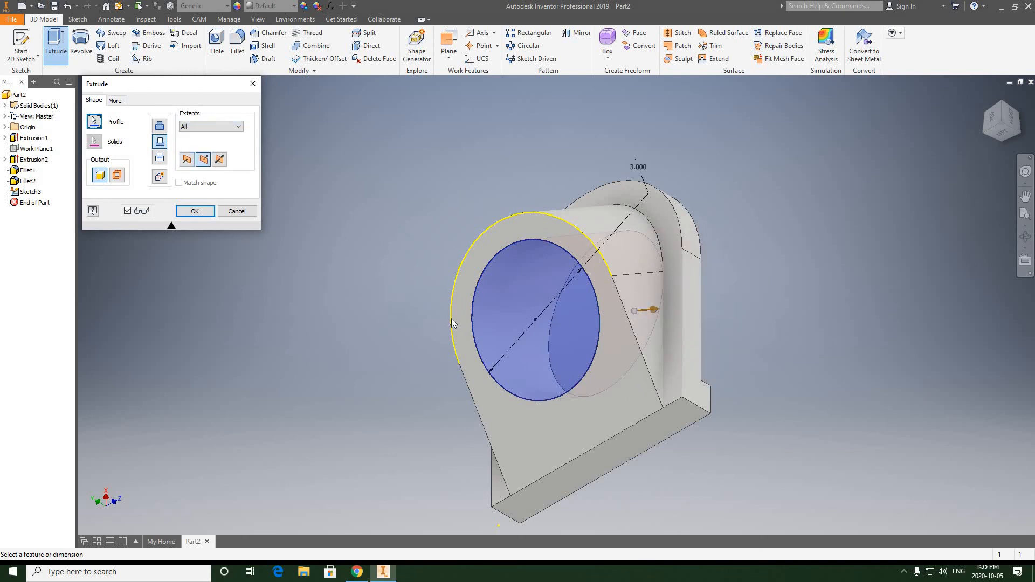
left_click(195, 211)
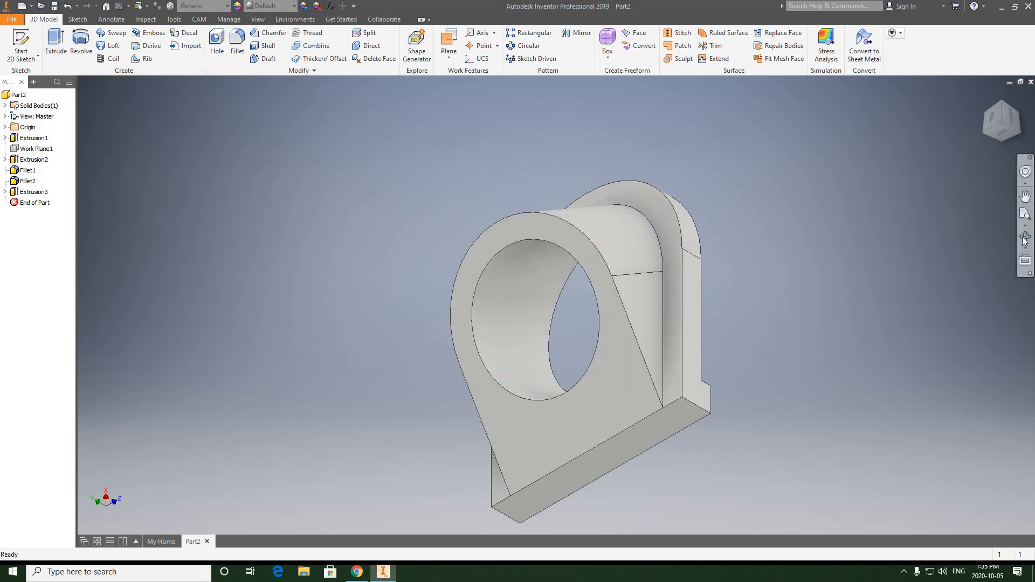
Inspect the bored part from the front and underside, then from the isometric view of the sloped face.
left_click(1024, 240)
left_click_drag(668, 347, 608, 322)
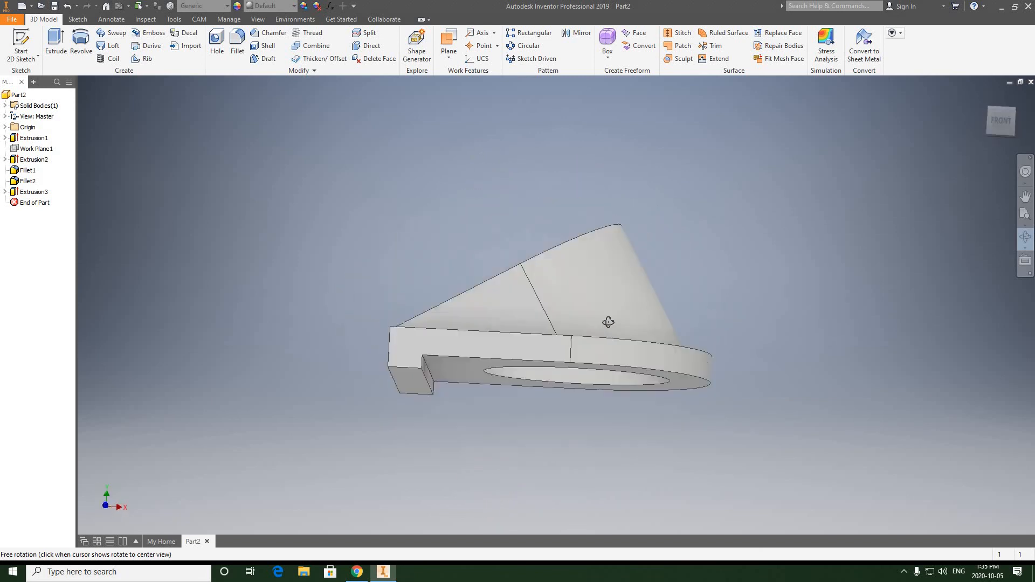
left_click(1002, 128)
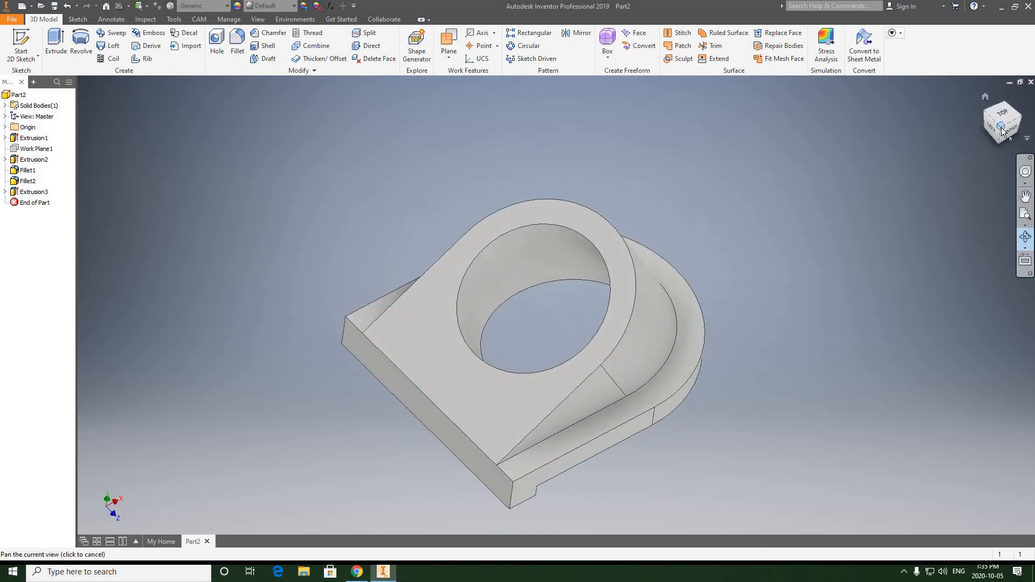
left_click(1001, 128)
middle_click_drag(687, 247, 734, 208)
scroll(696, 189, "down", 3)
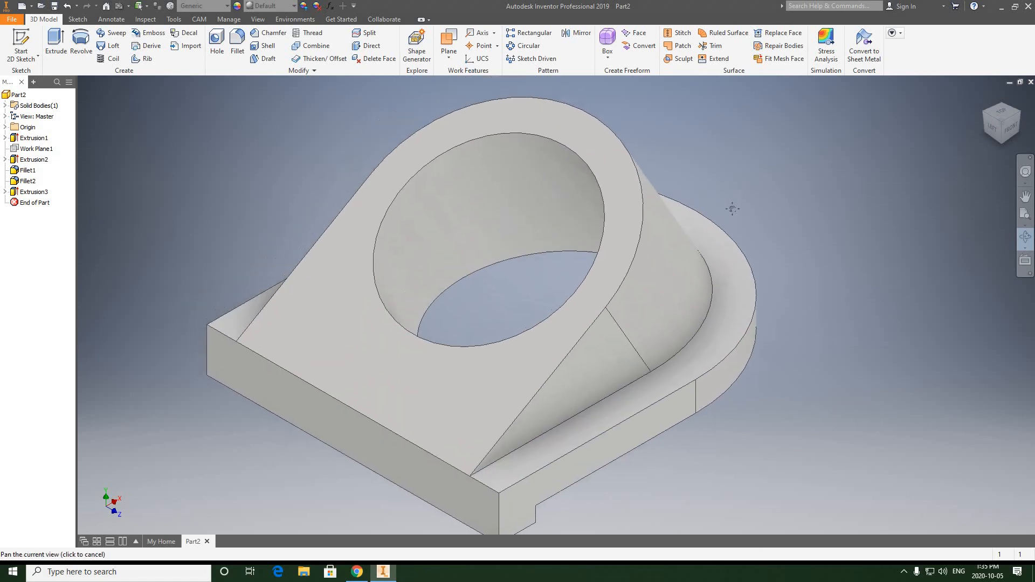
right_click(780, 162)
key("Escape")
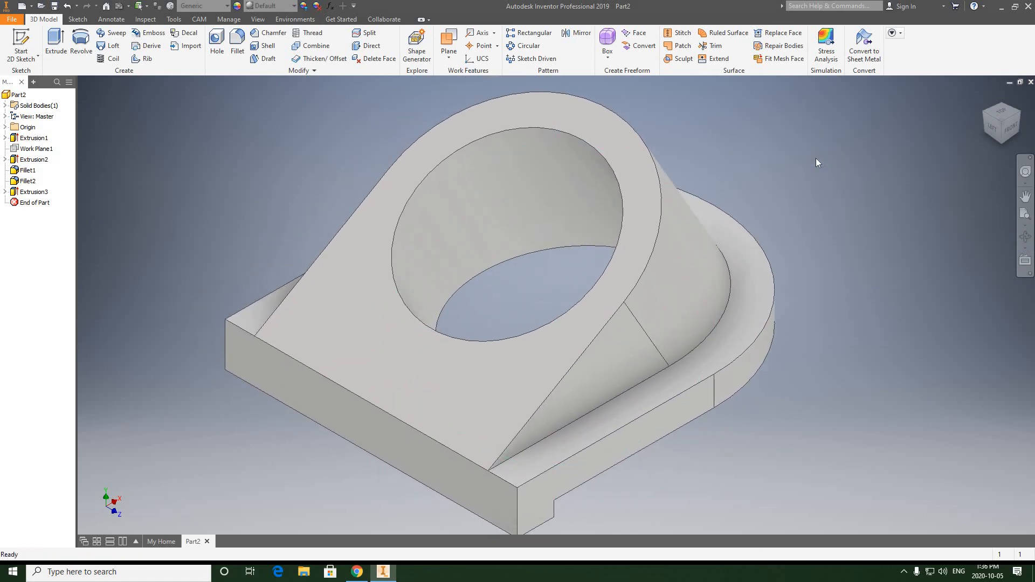
scroll(807, 164, "up", 3)
scroll(806, 164, "down", 3)
scroll(807, 164, "up", 3)
middle_click_drag(802, 165, 763, 174)
scroll(762, 174, "down", 3)
scroll(762, 173, "up", 2)
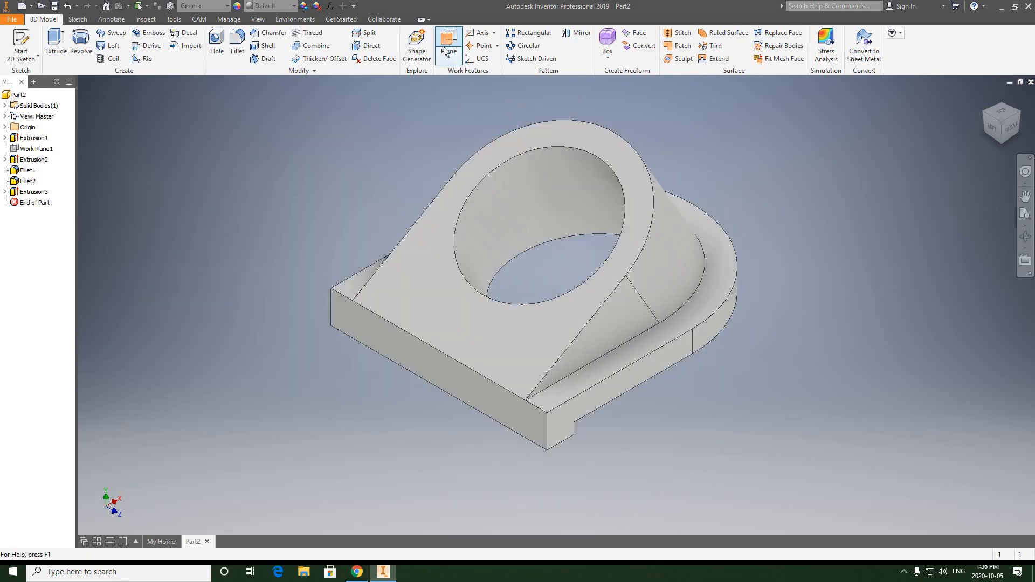
middle_click_drag(451, 125, 461, 137)
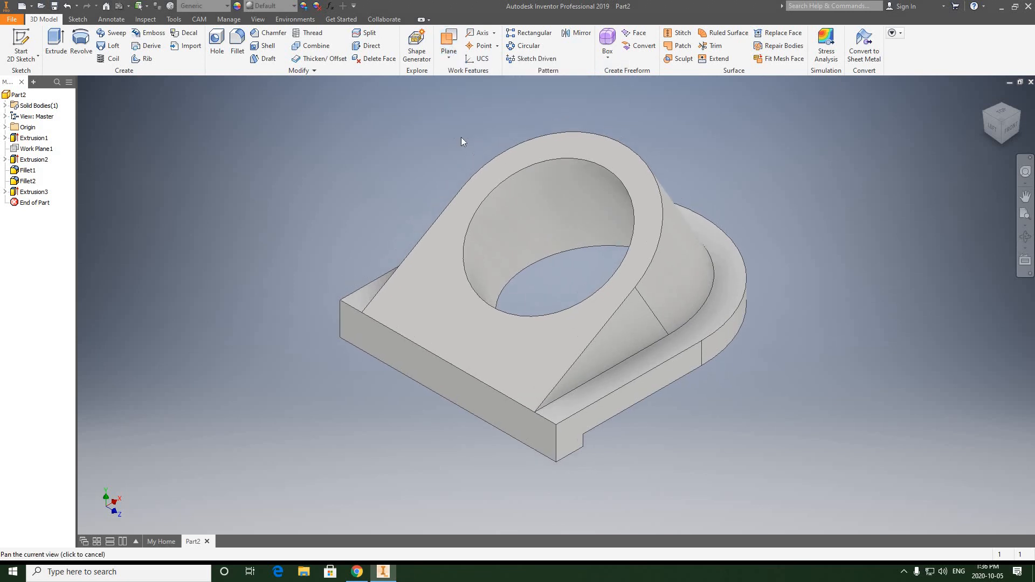
scroll(462, 137, "down", 3)
scroll(462, 137, "up", 2)
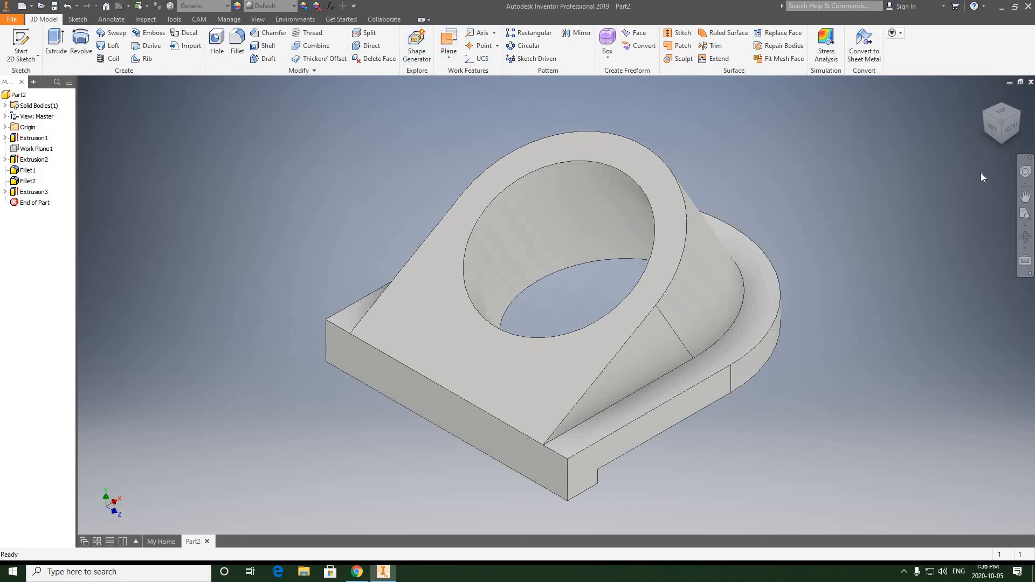
Save the part on the Desktop as BEVEL WASHER.ipt.
left_click(5, 20)
left_click(41, 129)
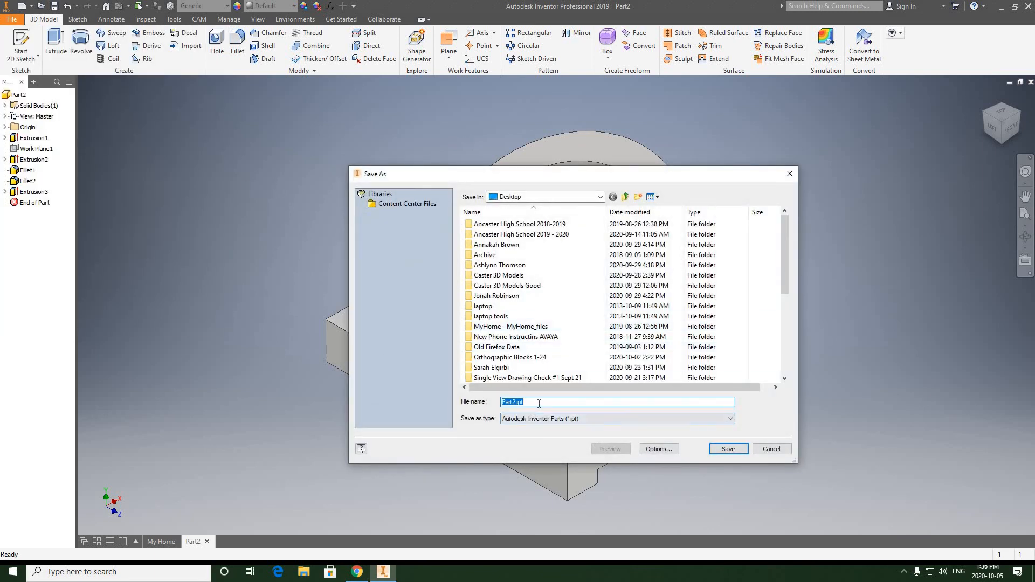
scroll(560, 323, "down", 5)
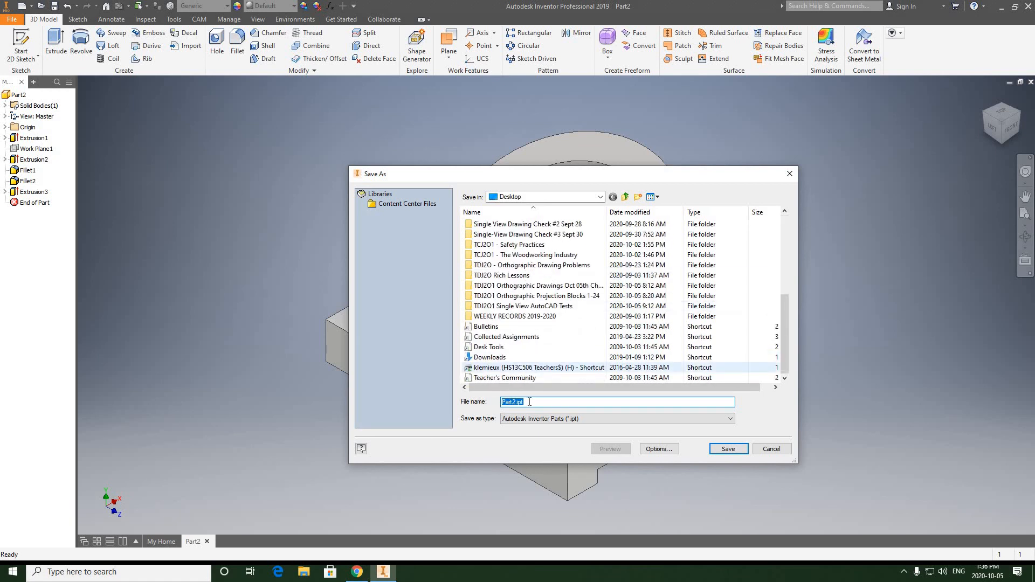
left_click(515, 402)
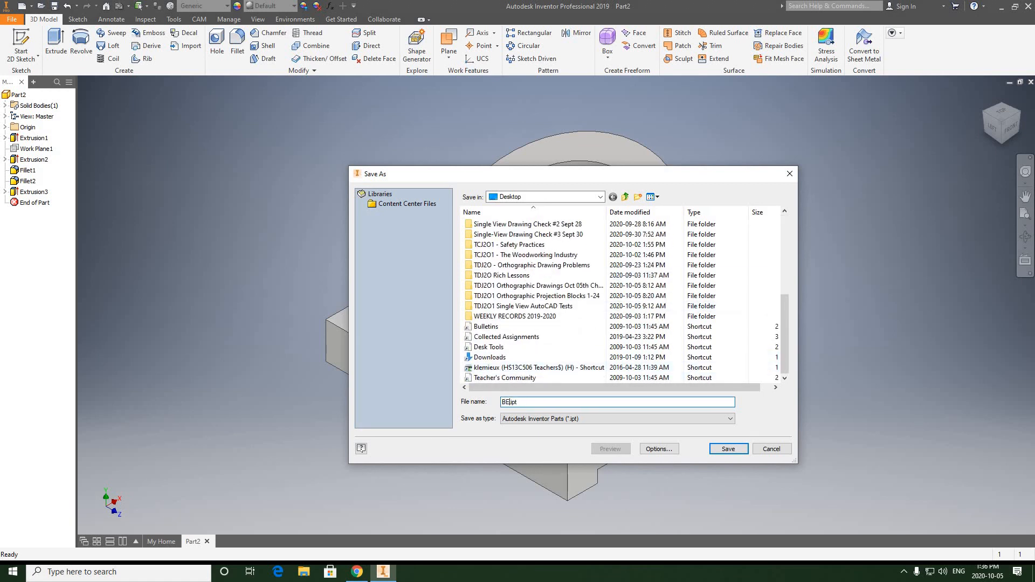
left_click(730, 451)
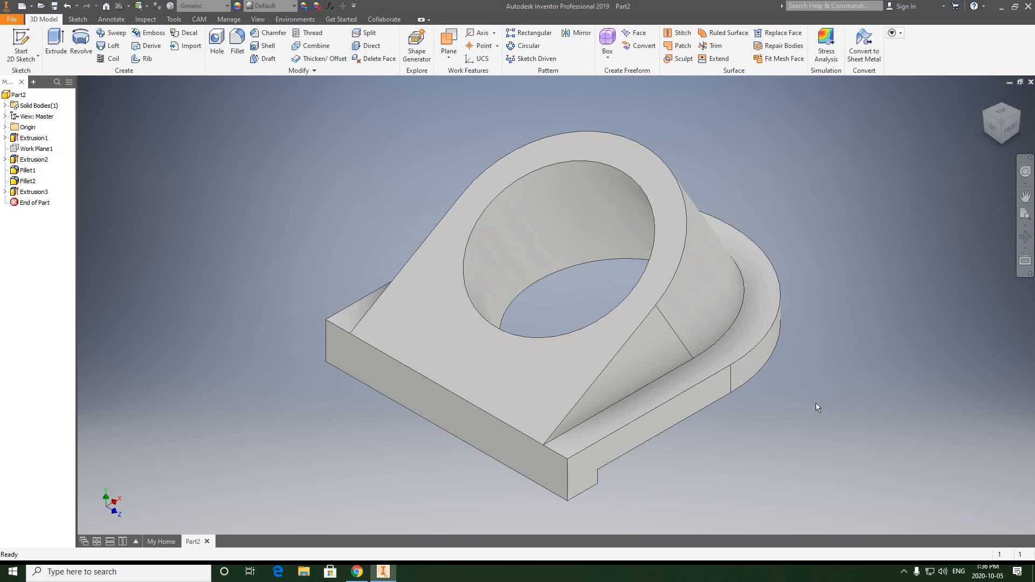